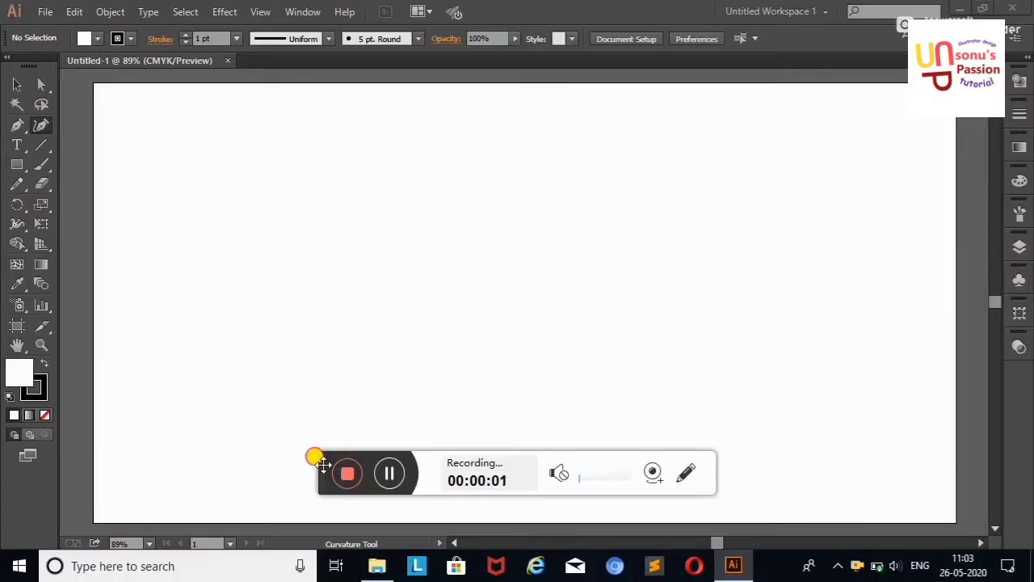
# Draw a white artboard-sized rectangle, add a second layer, and pan to show the whole artboard.
pyautogui.click(16, 164)
pyautogui.moveTo(92, 82); pyautogui.dragTo(950, 413)
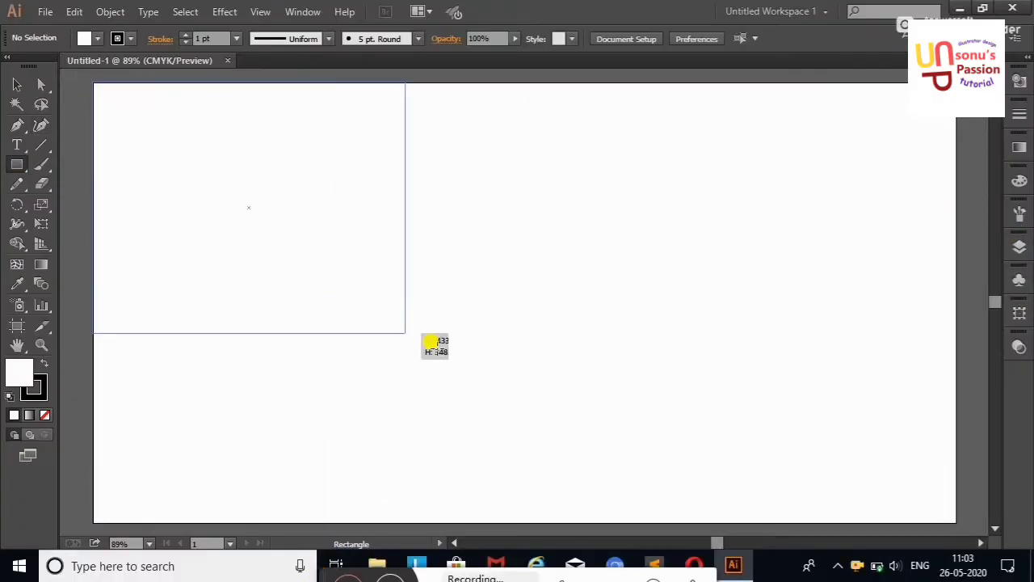
pyautogui.click(1020, 248)
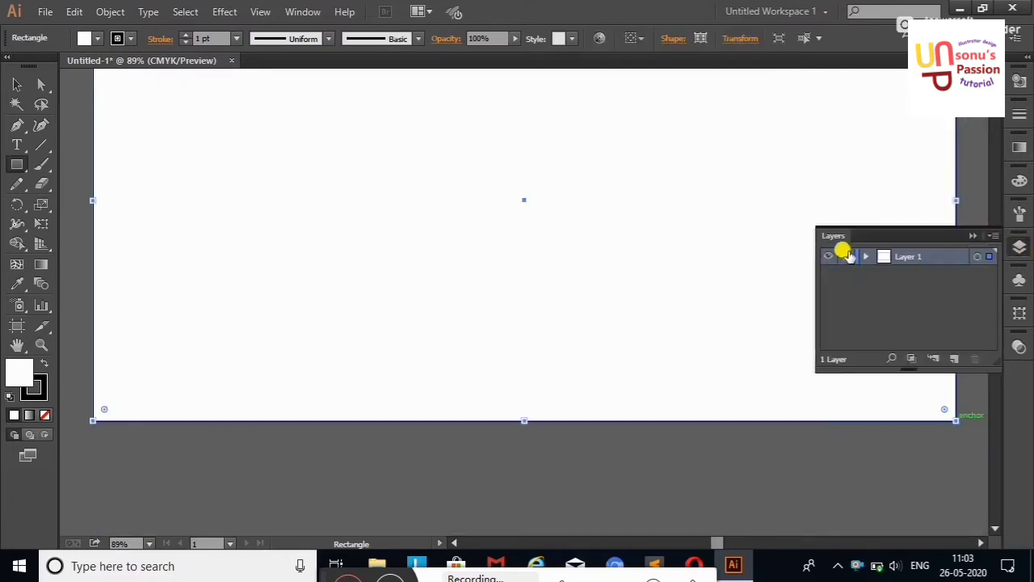
pyautogui.click(954, 361)
pyautogui.click(1020, 248)
pyautogui.click(17, 345)
pyautogui.moveTo(509, 182); pyautogui.dragTo(503, 286)
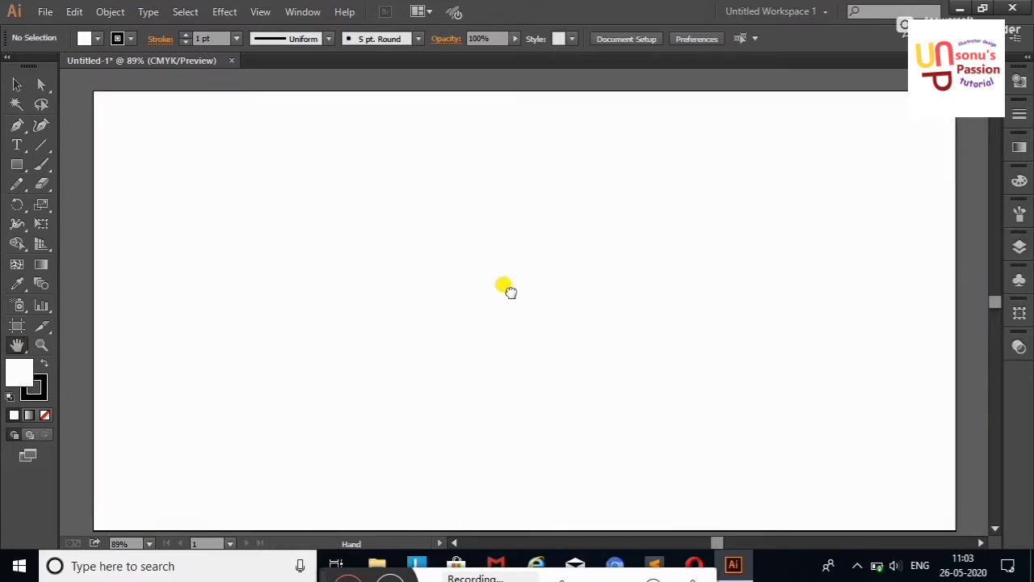
# Draw the tall left hill outline with the Curvature tool, running from past the left edge to below the artboard.
pyautogui.click(74, 358)
pyautogui.click(145, 347)
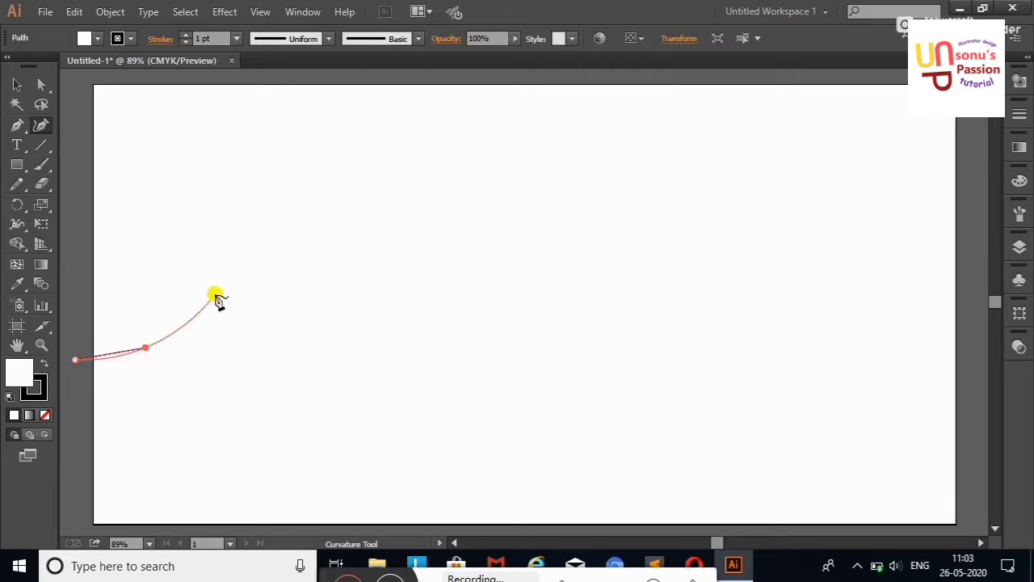
pyautogui.click(249, 258)
pyautogui.click(384, 373)
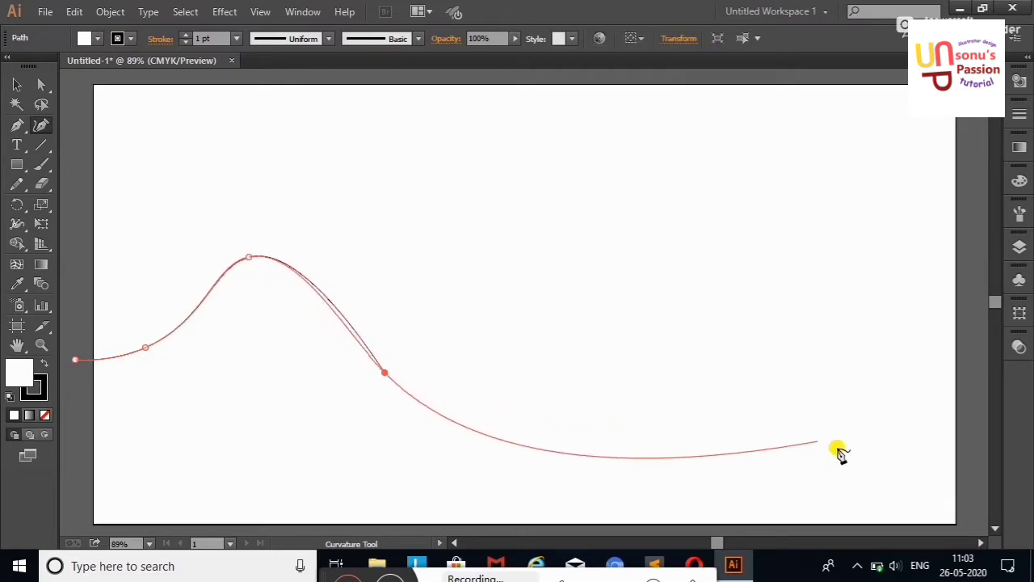
pyautogui.click(954, 468)
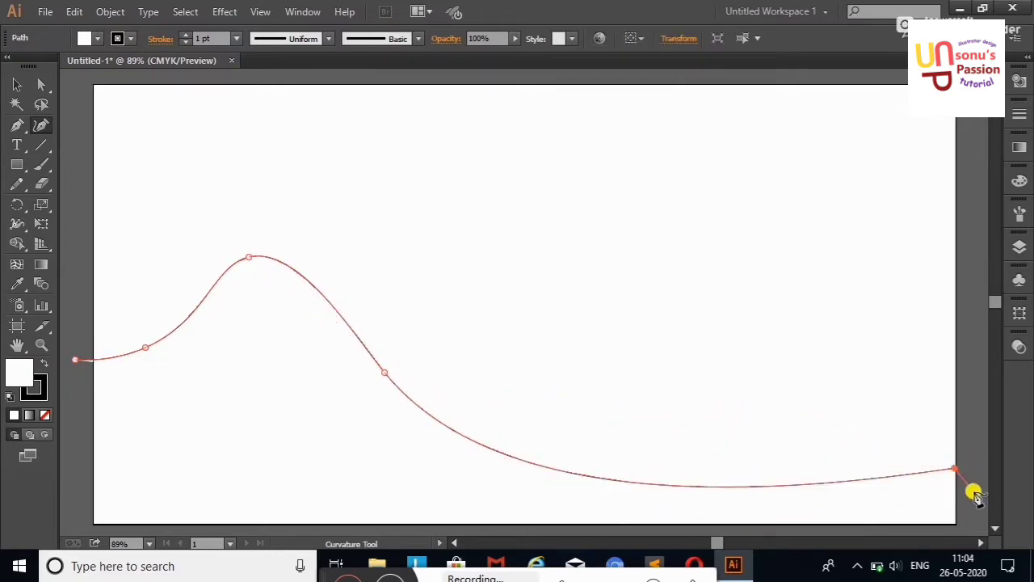
pyautogui.click(75, 531)
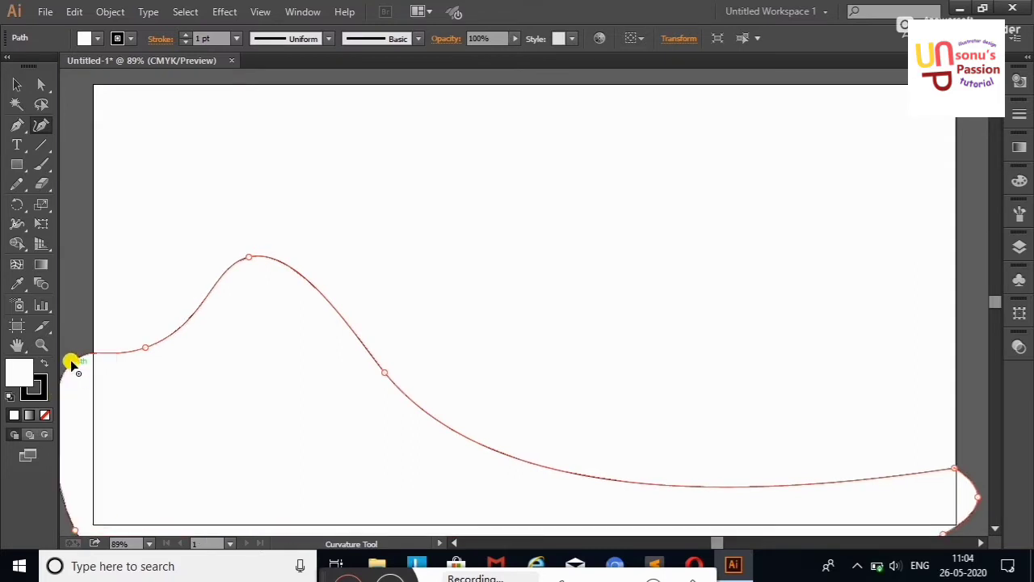
pyautogui.click(1020, 246)
pyautogui.click(975, 239)
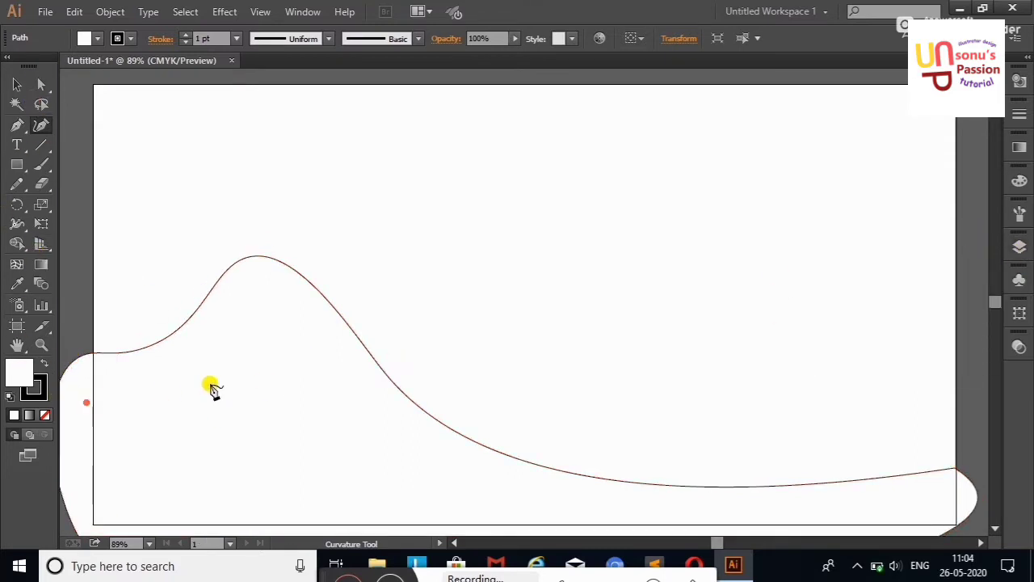
# Draw the lower middle dune as a closed shape and reorder it against the first hill in Layer 2.
pyautogui.click(281, 391)
pyautogui.click(461, 331)
pyautogui.click(617, 410)
pyautogui.click(693, 421)
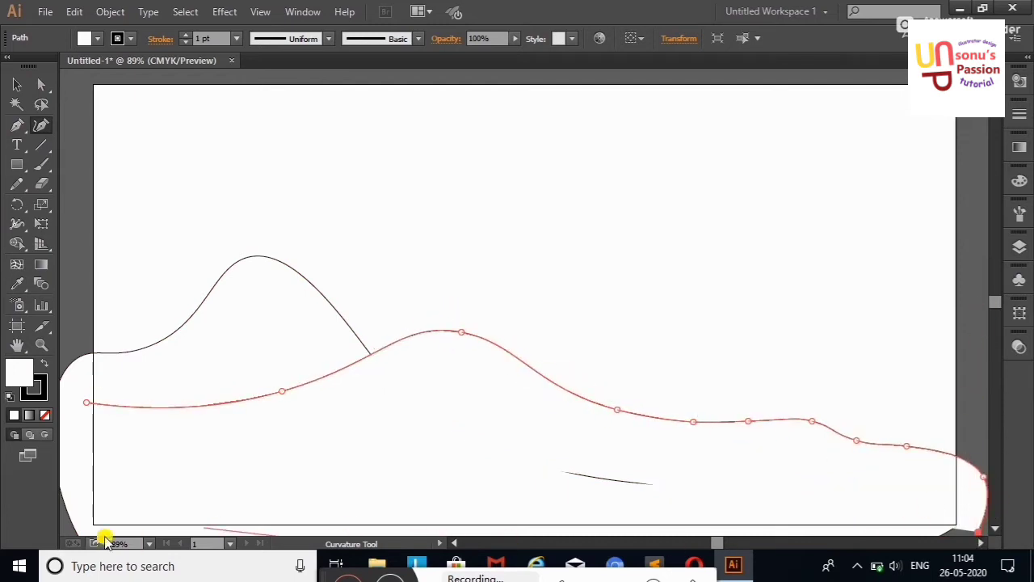
pyautogui.click(84, 401)
pyautogui.click(17, 84)
pyautogui.click(426, 388)
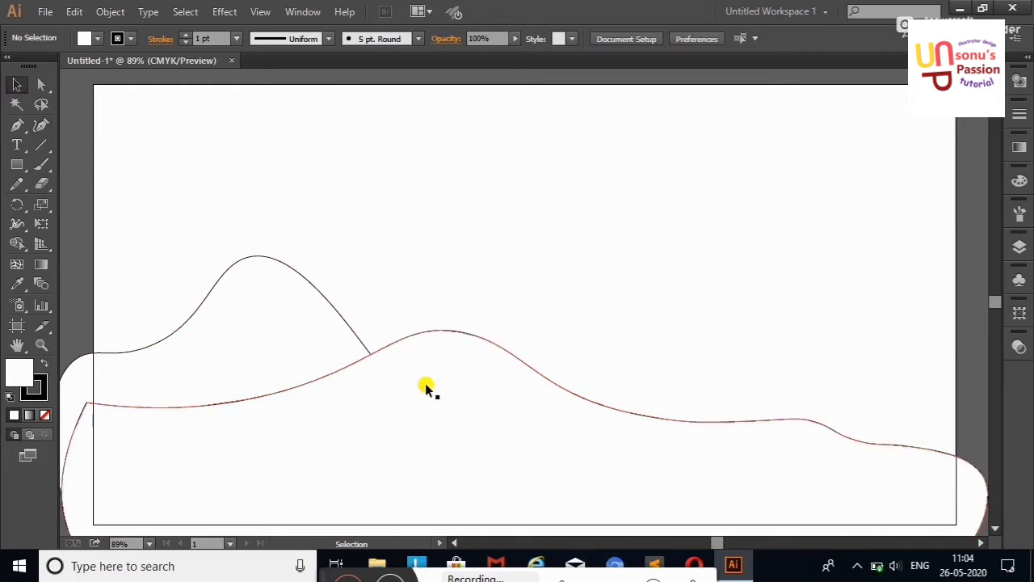
pyautogui.click(1020, 246)
pyautogui.click(864, 259)
pyautogui.moveTo(921, 272); pyautogui.dragTo(921, 289)
pyautogui.click(1020, 246)
pyautogui.click(172, 327)
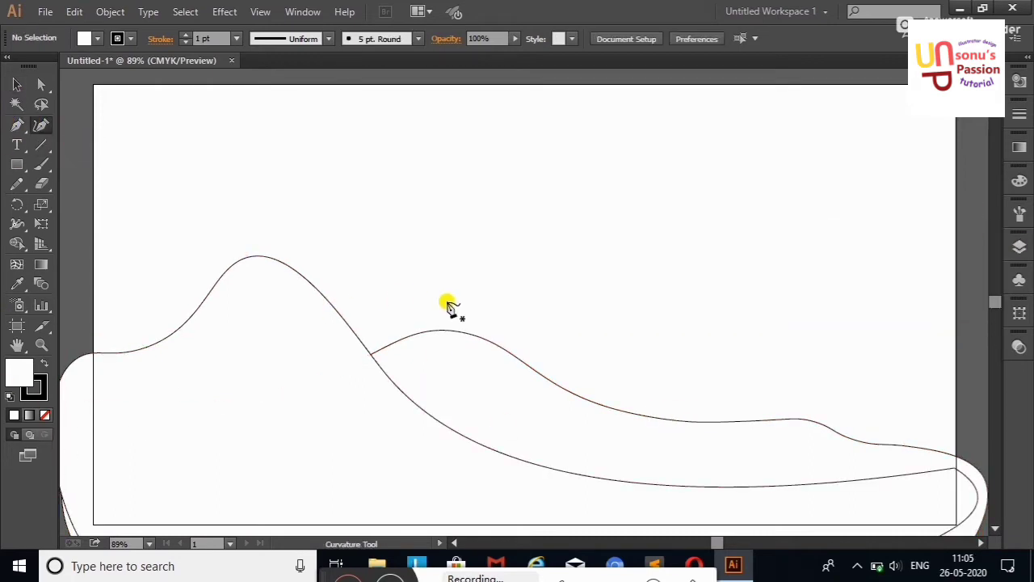
# Draw the double-peaked right mountain as a closed shape and move it lower in the stacking order.
pyautogui.click(400, 438)
pyautogui.click(587, 391)
pyautogui.click(697, 315)
pyautogui.click(717, 332)
pyautogui.click(811, 254)
pyautogui.click(935, 394)
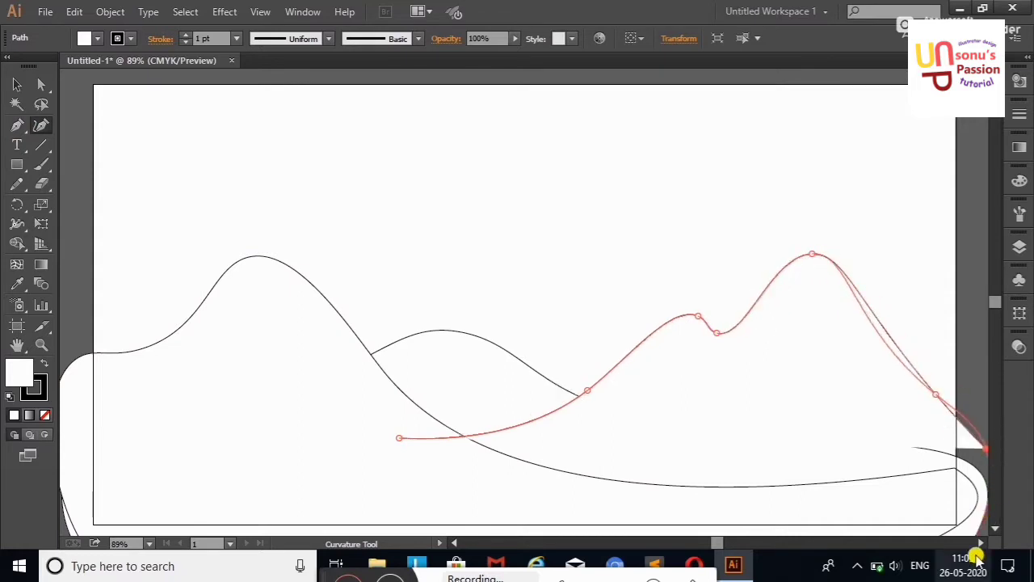
pyautogui.click(963, 525)
pyautogui.click(367, 530)
pyautogui.click(399, 437)
pyautogui.click(17, 84)
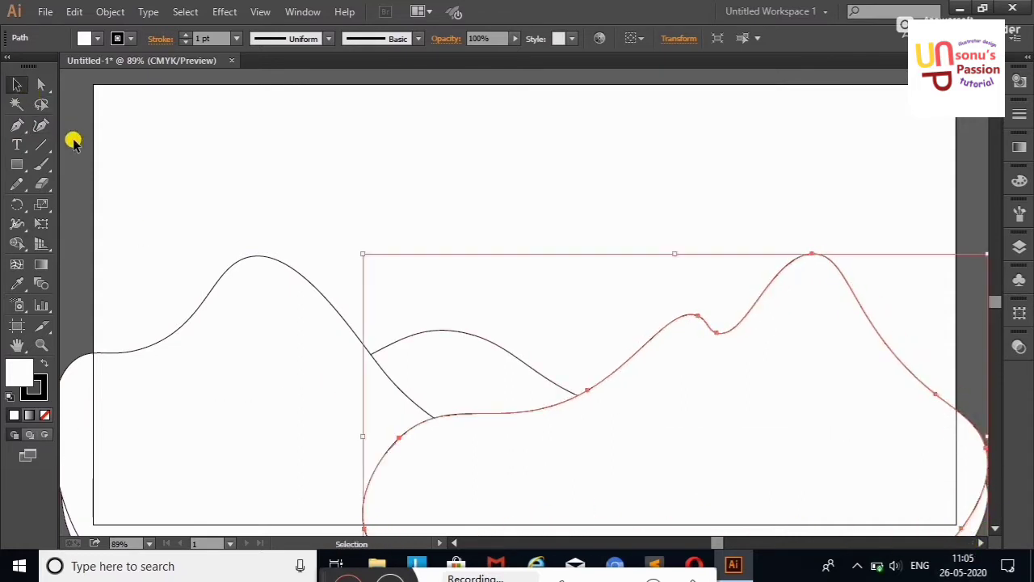
pyautogui.click(1019, 246)
pyautogui.moveTo(900, 272); pyautogui.dragTo(913, 319)
pyautogui.click(986, 232)
pyautogui.click(973, 234)
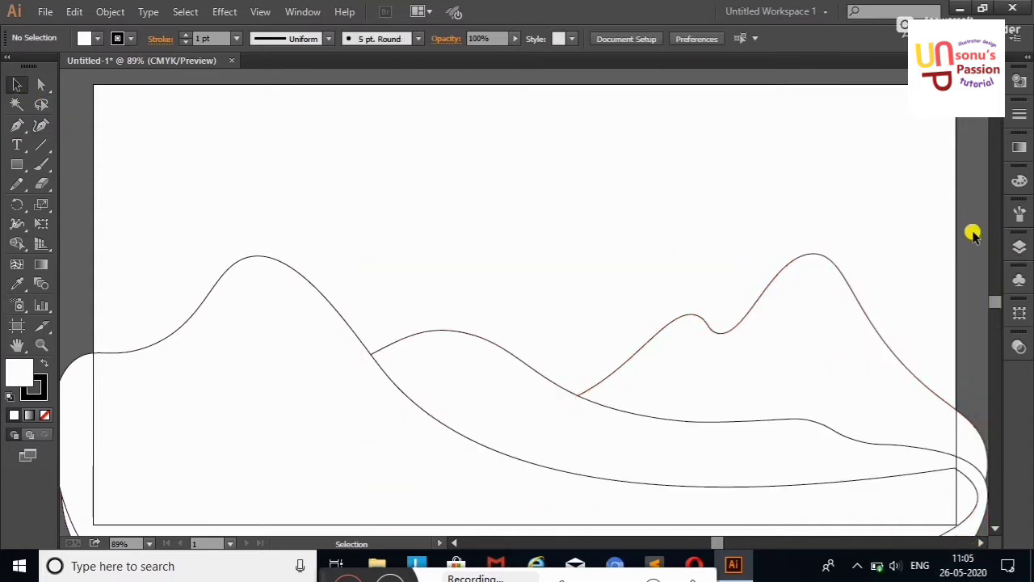
# Draw a wide ground strip rectangle across the artboard bottom, reaching the right edge.
pyautogui.click(17, 164)
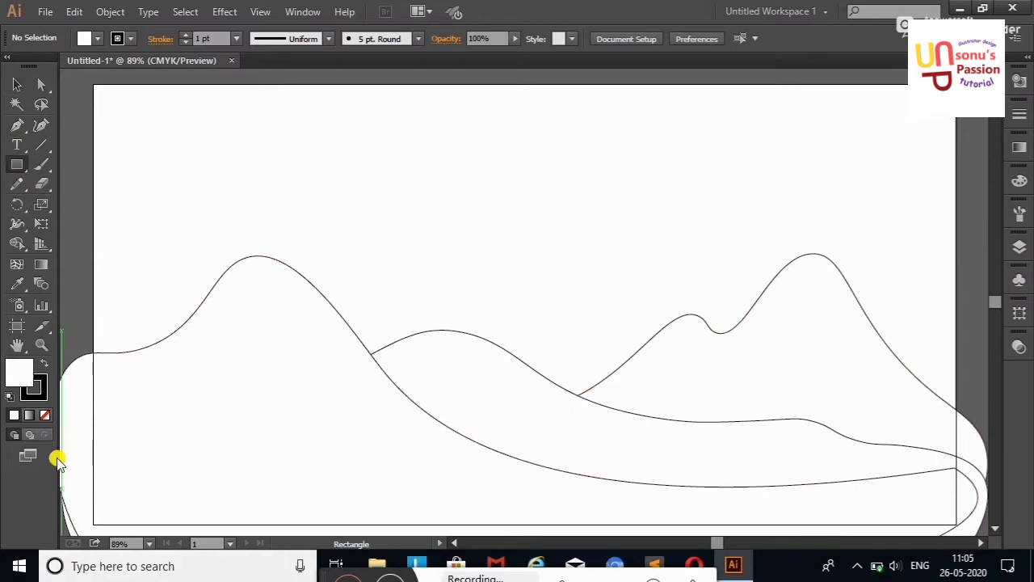
pyautogui.moveTo(62, 446); pyautogui.dragTo(837, 521)
pyautogui.moveTo(837, 483); pyautogui.dragTo(954, 480)
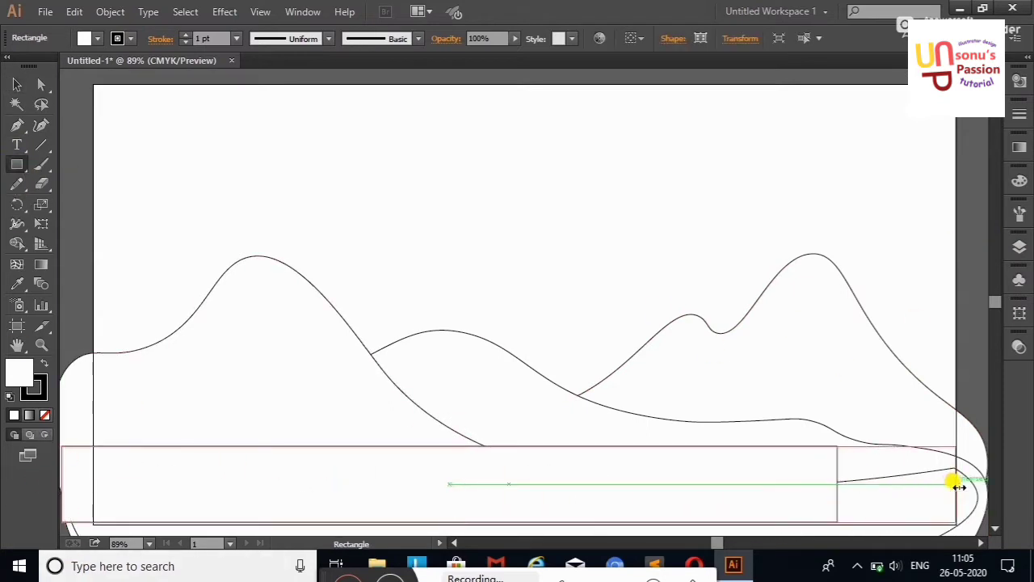
pyautogui.click(76, 134)
# Zoom out to show all the landscape shapes and select them together.
pyautogui.click(17, 345)
pyautogui.moveTo(442, 383); pyautogui.dragTo(433, 346)
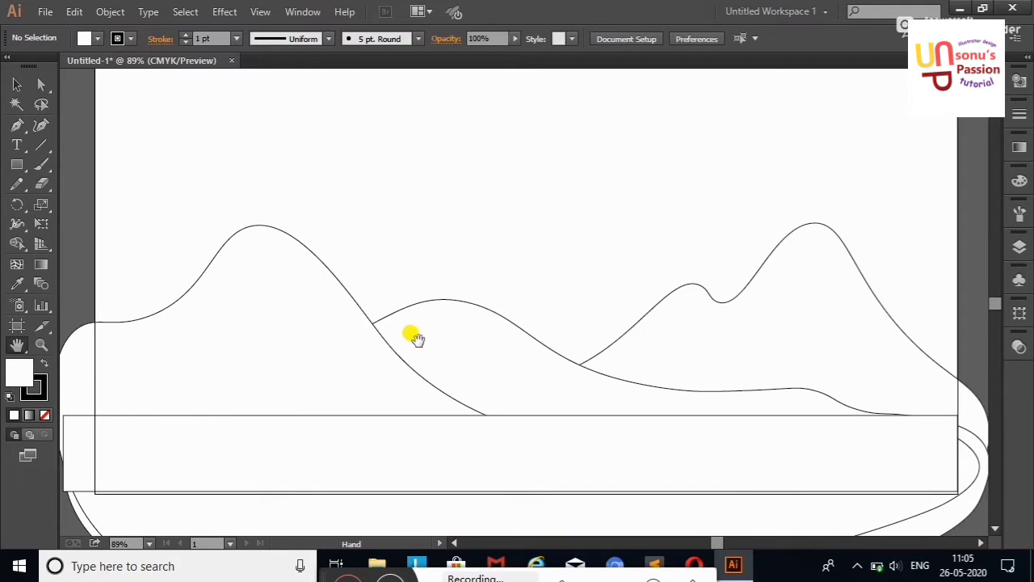
pyautogui.rightClick(405, 327)
pyautogui.click(440, 411)
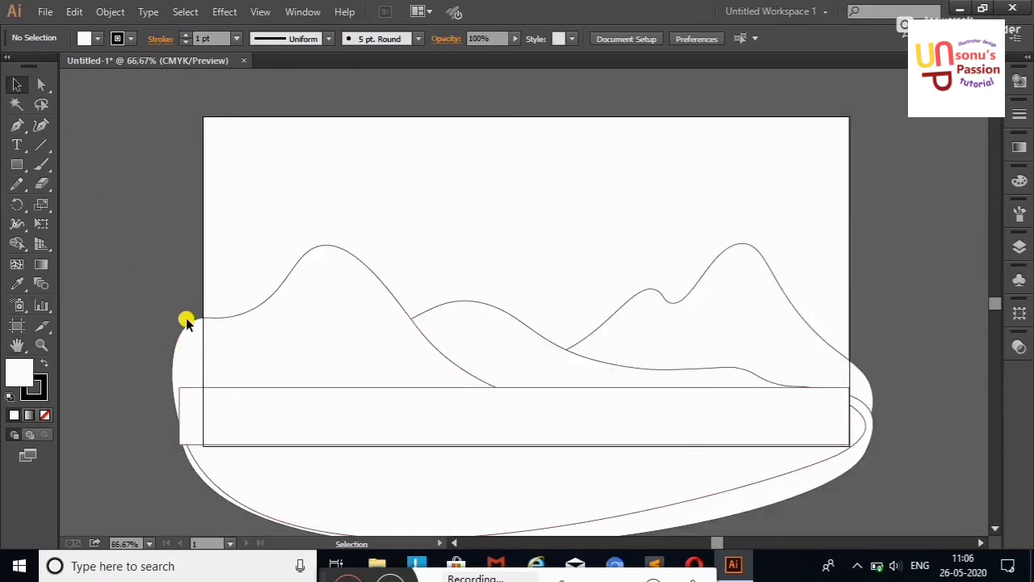
pyautogui.moveTo(202, 296); pyautogui.dragTo(921, 508)
# Try a Shape Builder merge on the left regions, then undo it.
pyautogui.hotkey('shift', 'm')
pyautogui.moveTo(192, 347); pyautogui.dragTo(206, 481)
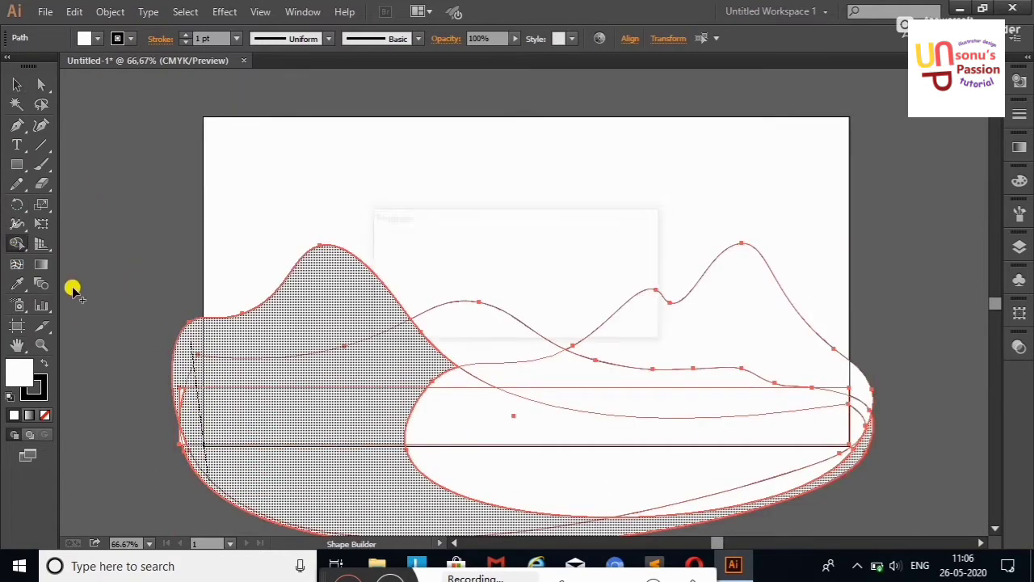
pyautogui.hotkey('ctrl', 'z')
pyautogui.press('F7')
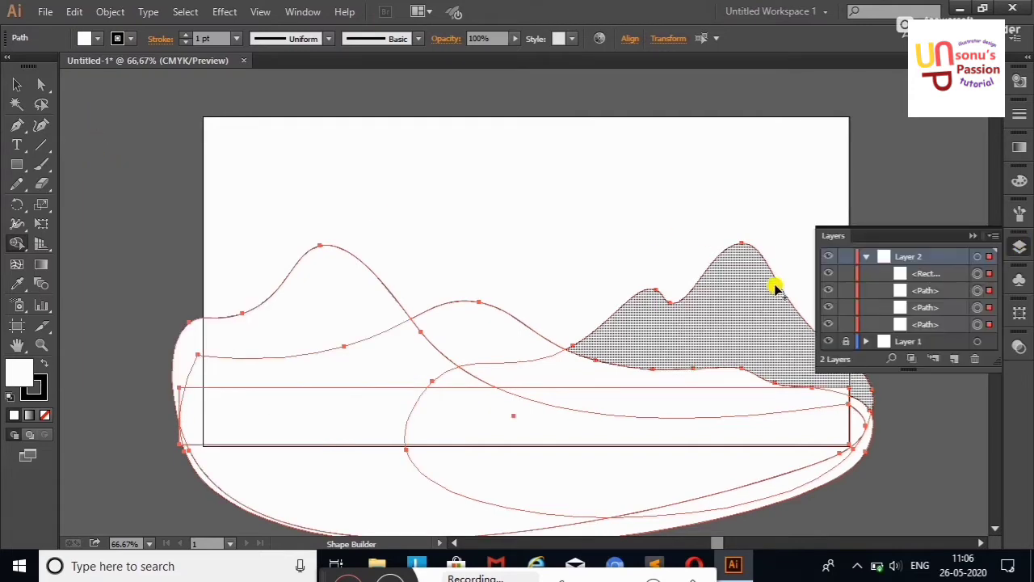
pyautogui.click(974, 235)
pyautogui.press('v')
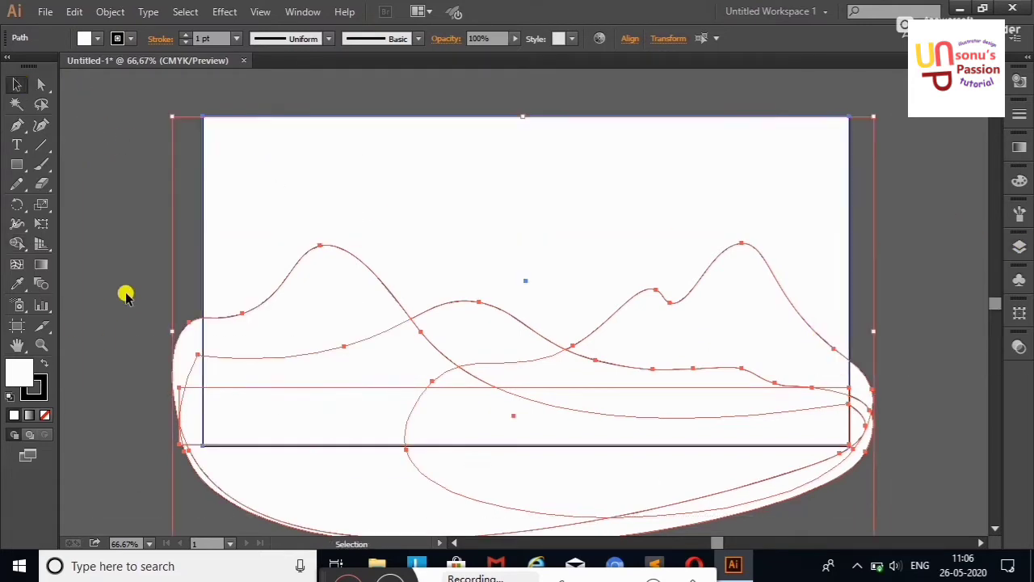
# Alt-delete the hill regions hanging off the left, below the artboard, and past the right edge.
pyautogui.hotkey('shift', 'm')
pyautogui.moveTo(189, 343); pyautogui.dragTo(194, 453)
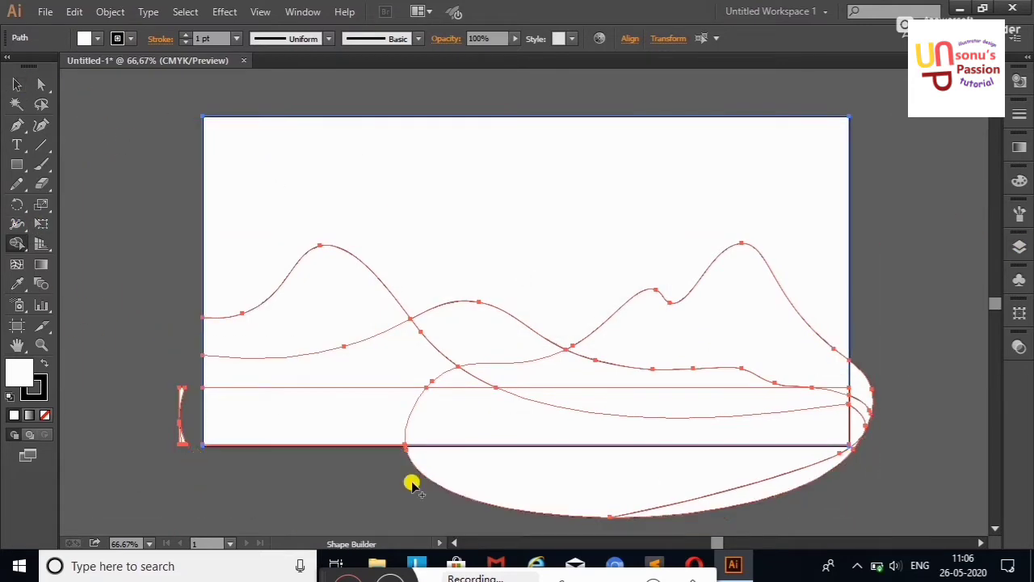
pyautogui.keyDown('alt'); pyautogui.click(711, 485); pyautogui.keyUp('alt')
pyautogui.keyDown('alt'); pyautogui.click(860, 388); pyautogui.keyUp('alt')
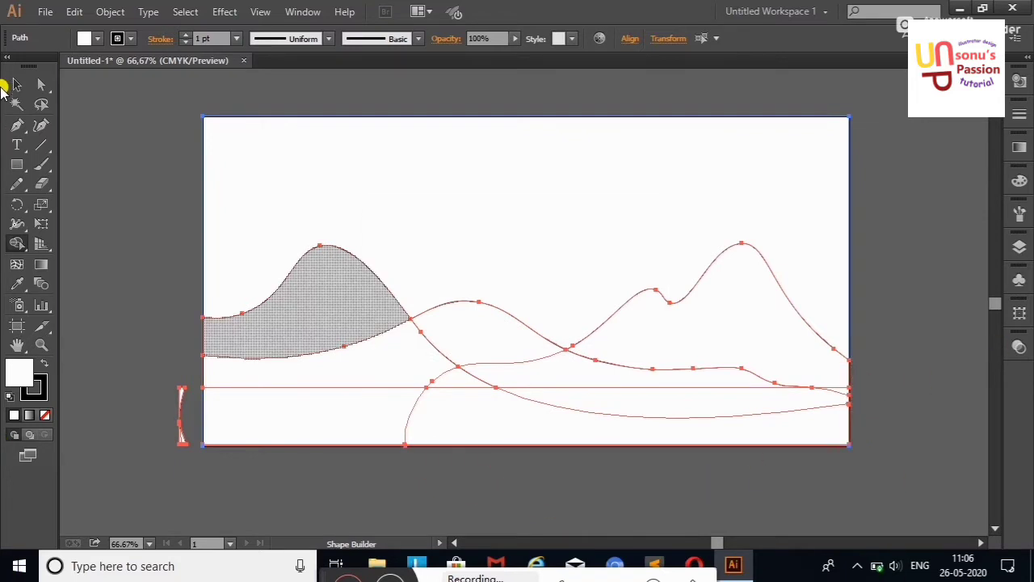
# Lower the ground strip's top edge slightly.
pyautogui.click(17, 84)
pyautogui.click(157, 393)
pyautogui.click(554, 388)
pyautogui.moveTo(526, 388); pyautogui.dragTo(525, 410)
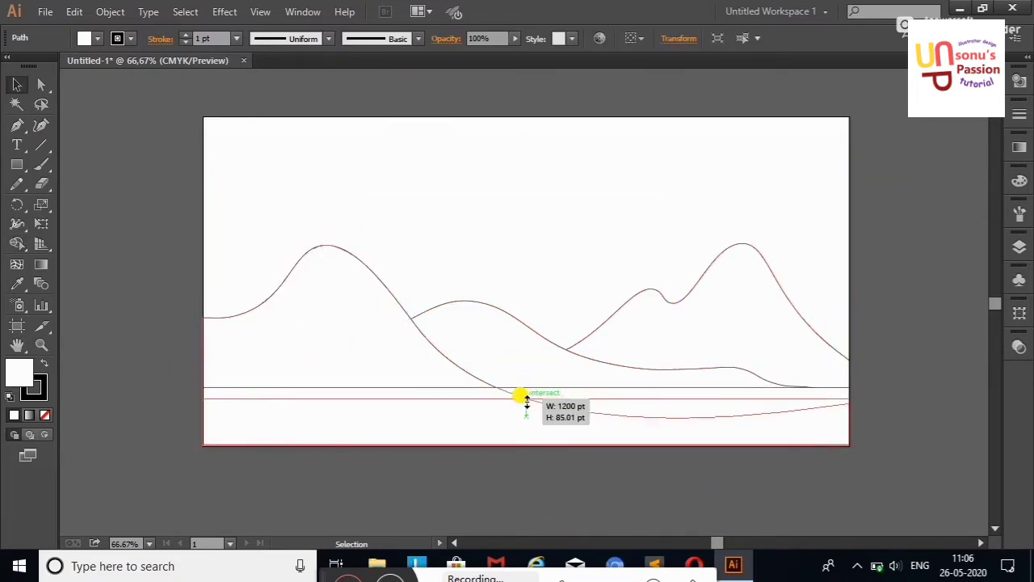
pyautogui.click(107, 137)
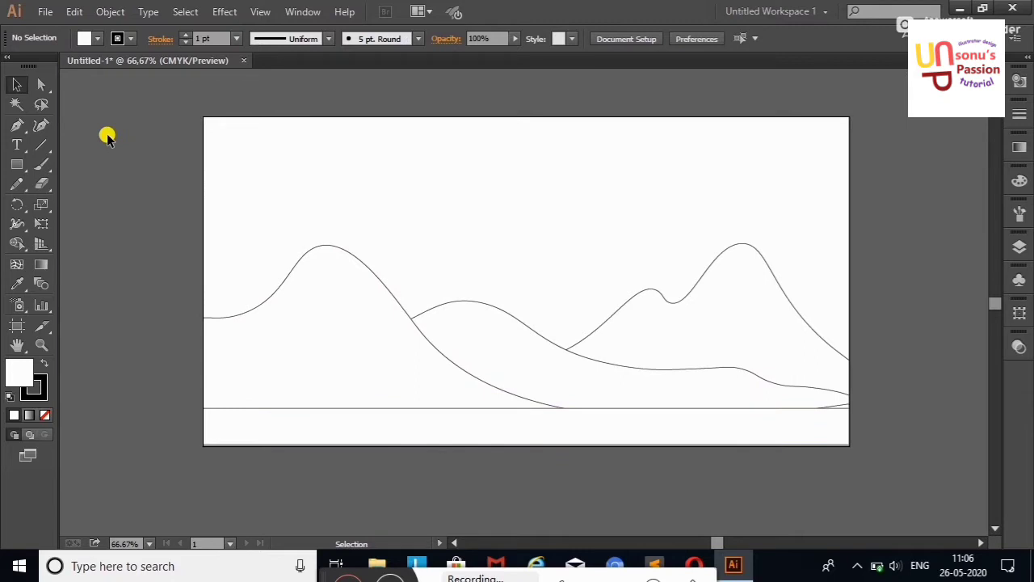
# Draw a tall thin cactus trunk and small rectangles for an arm, adjusting the arm's top corners.
pyautogui.press('m')
pyautogui.moveTo(128, 158); pyautogui.dragTo(148, 403)
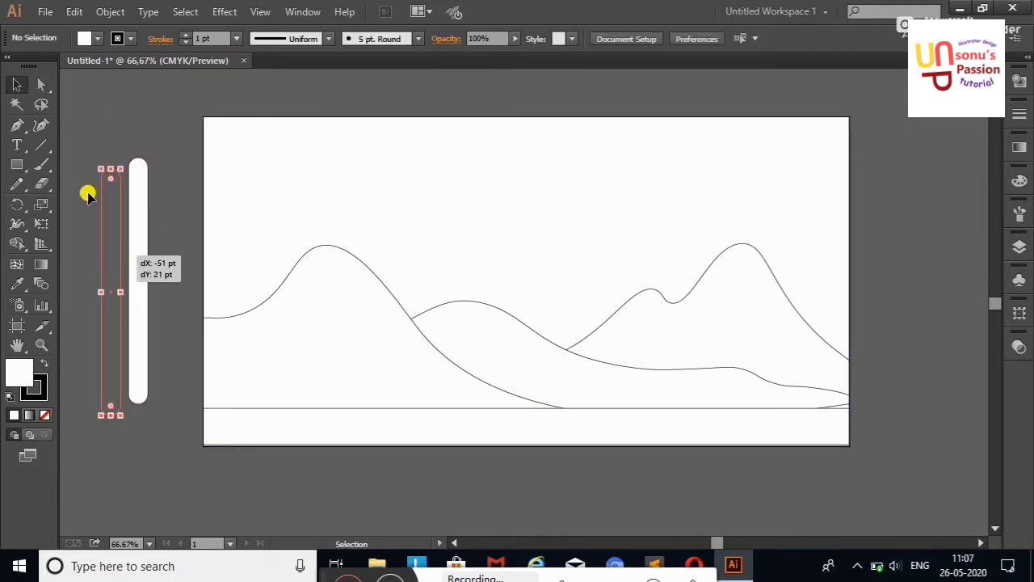
pyautogui.moveTo(132, 224)
pyautogui.mouseDown()
pyautogui.moveTo(105, 224)
pyautogui.moveTo(142, 237)
pyautogui.moveTo(131, 230)
pyautogui.mouseUp()
pyautogui.moveTo(132, 195); pyautogui.dragTo(146, 242)
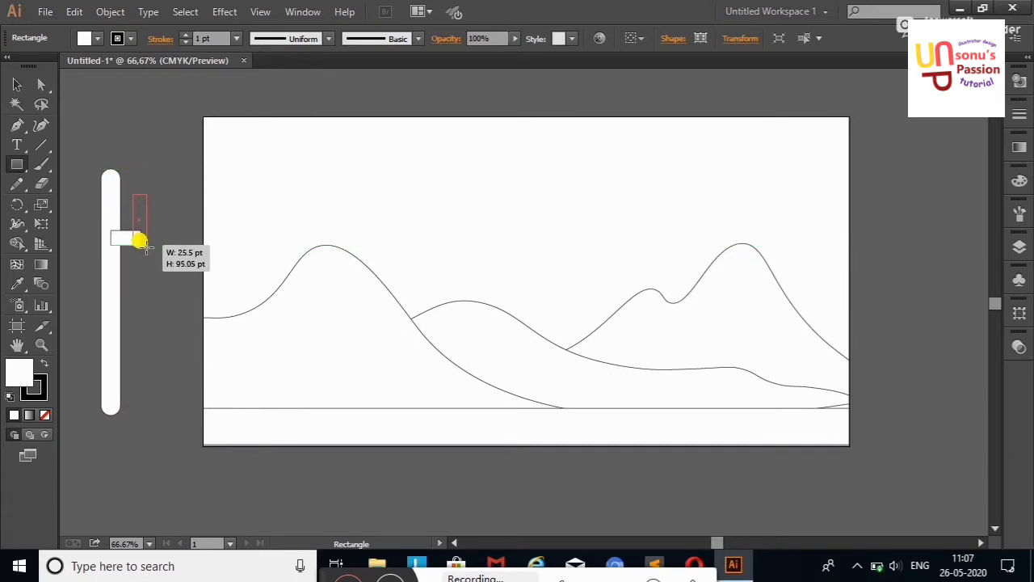
pyautogui.press('a')
pyautogui.moveTo(175, 182); pyautogui.dragTo(139, 211)
pyautogui.press('v')
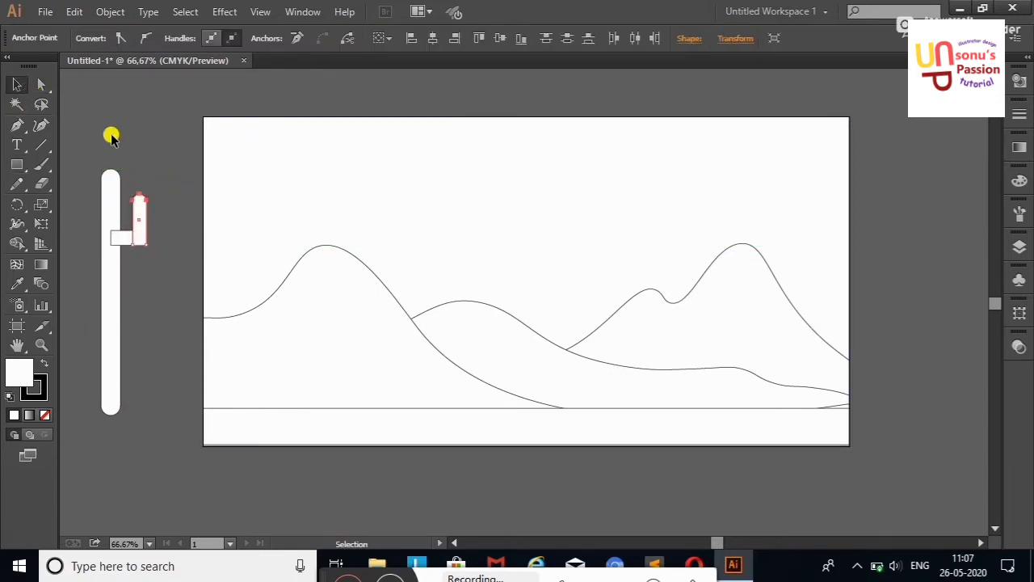
pyautogui.click(127, 231)
# Merge the arm rectangles into an L-shaped arm, then copy, mirror and place it at the trunk's upper right.
pyautogui.click(14, 240)
pyautogui.moveTo(139, 231); pyautogui.dragTo(111, 238)
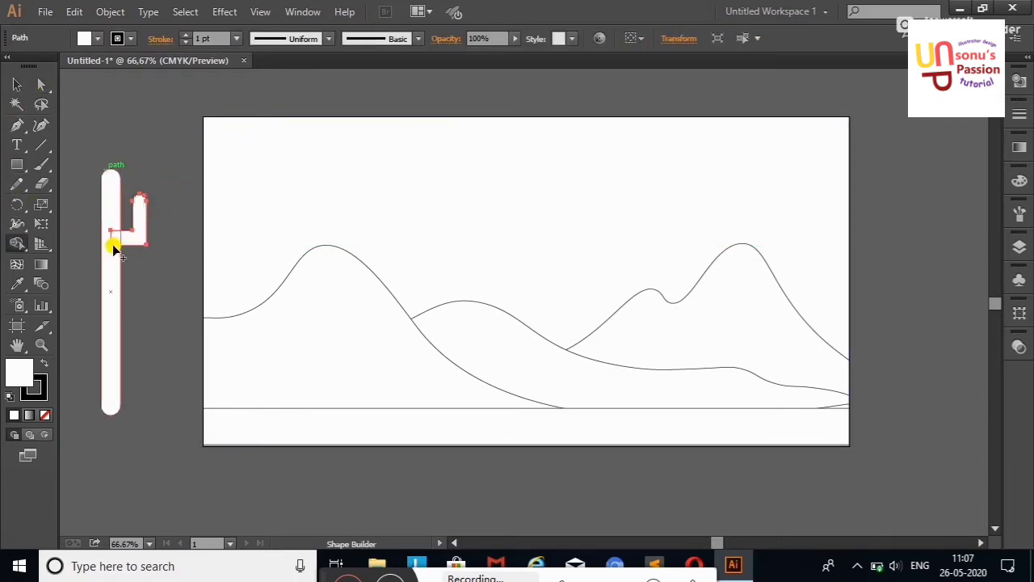
pyautogui.press('v')
pyautogui.click(96, 108)
pyautogui.moveTo(139, 288); pyautogui.dragTo(84, 301)
pyautogui.rightClick(141, 292)
pyautogui.click(372, 297)
pyautogui.press('Return')
pyautogui.moveTo(151, 241); pyautogui.dragTo(158, 241)
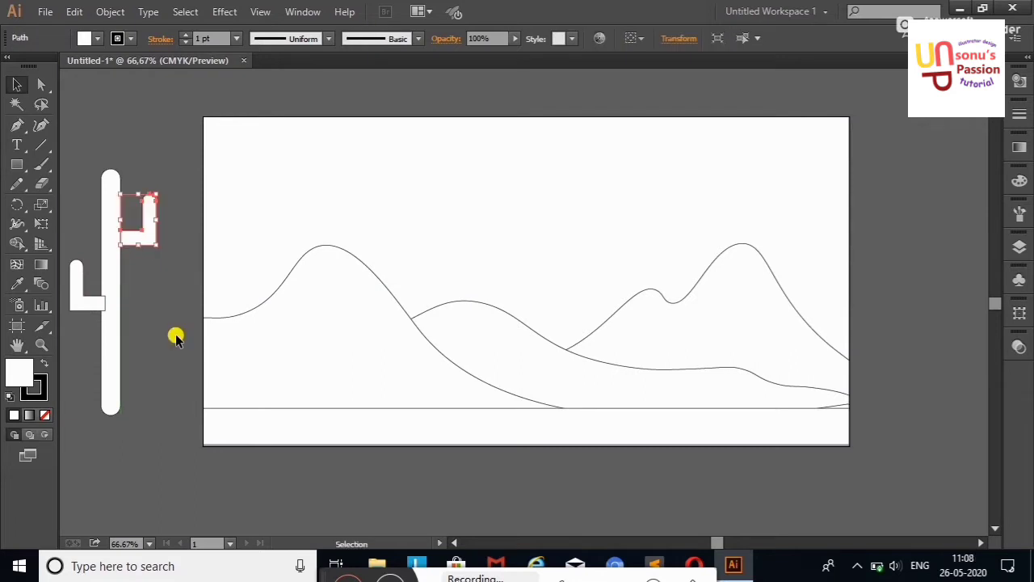
pyautogui.click(173, 334)
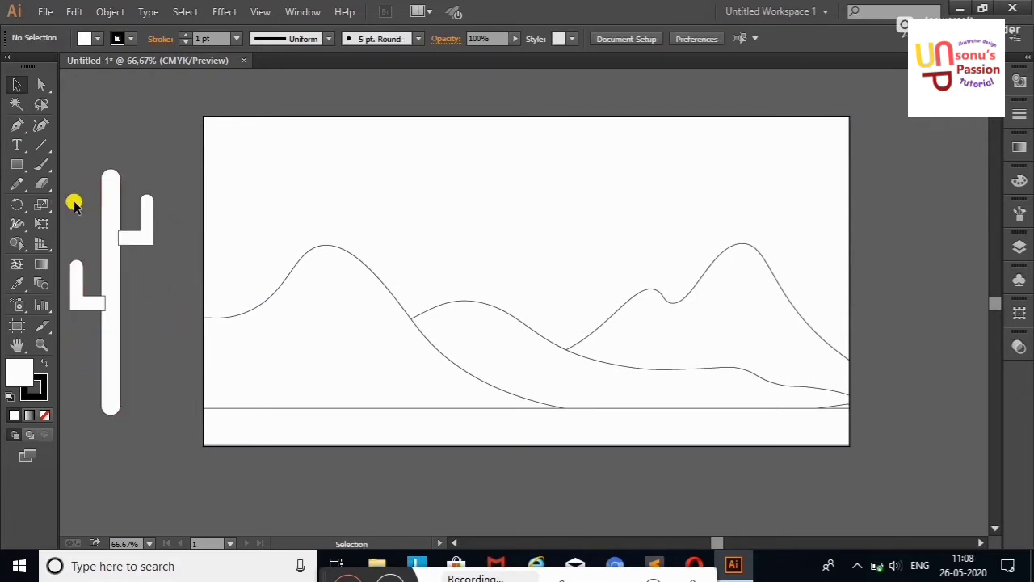
# Add a narrow rectangle as another arm, adjust its corners, and merge the arm pieces.
pyautogui.click(17, 164)
pyautogui.moveTo(147, 252); pyautogui.dragTo(134, 321)
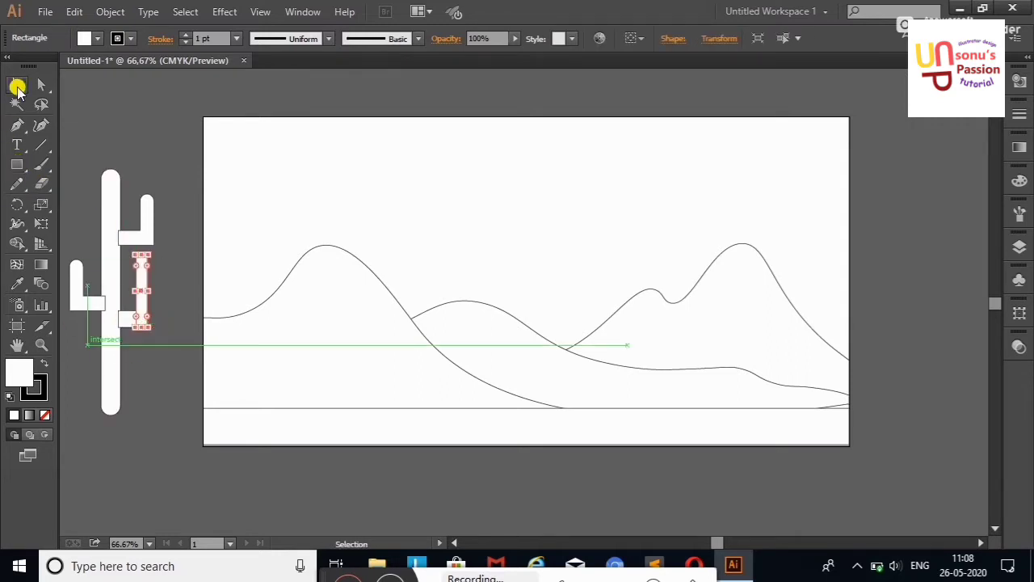
pyautogui.click(41, 84)
pyautogui.click(148, 269)
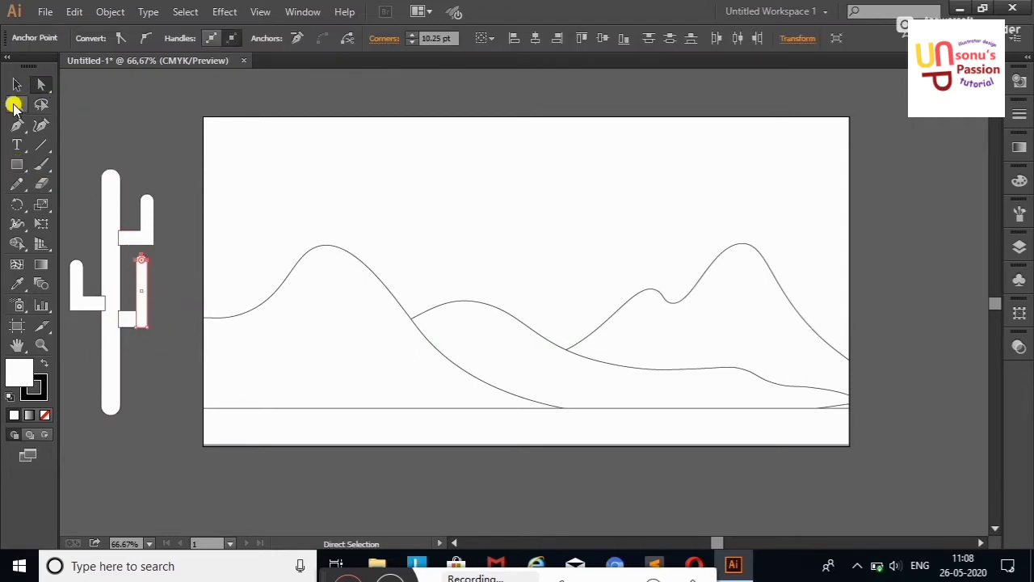
pyautogui.click(17, 84)
pyautogui.click(17, 243)
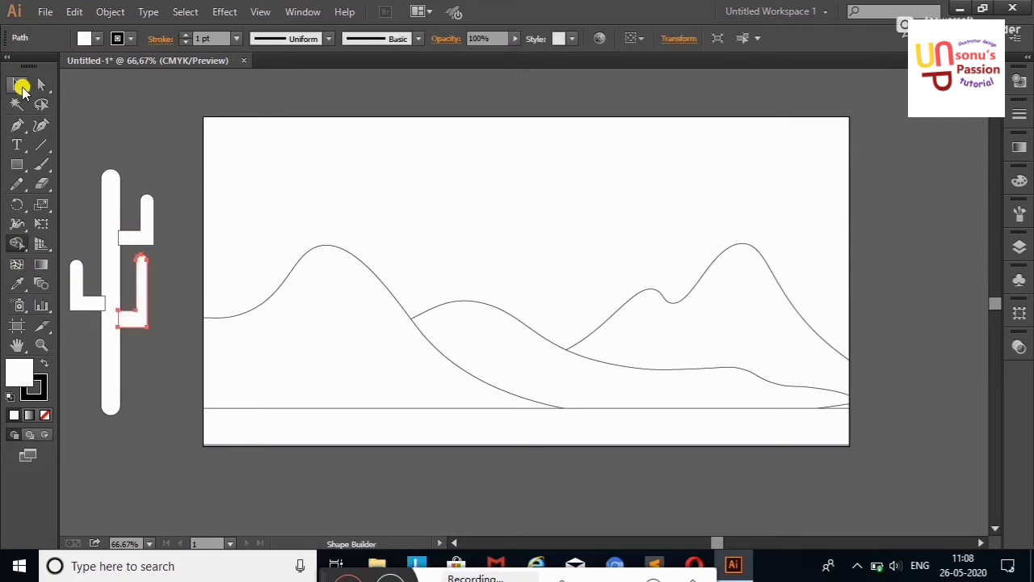
pyautogui.click(20, 86)
# Move the cactus onto the right hill, then make a smaller copy and move it to the left.
pyautogui.moveTo(134, 295)
pyautogui.mouseDown()
pyautogui.moveTo(767, 357)
pyautogui.moveTo(742, 354)
pyautogui.mouseUp()
pyautogui.click(913, 191)
pyautogui.click(776, 299)
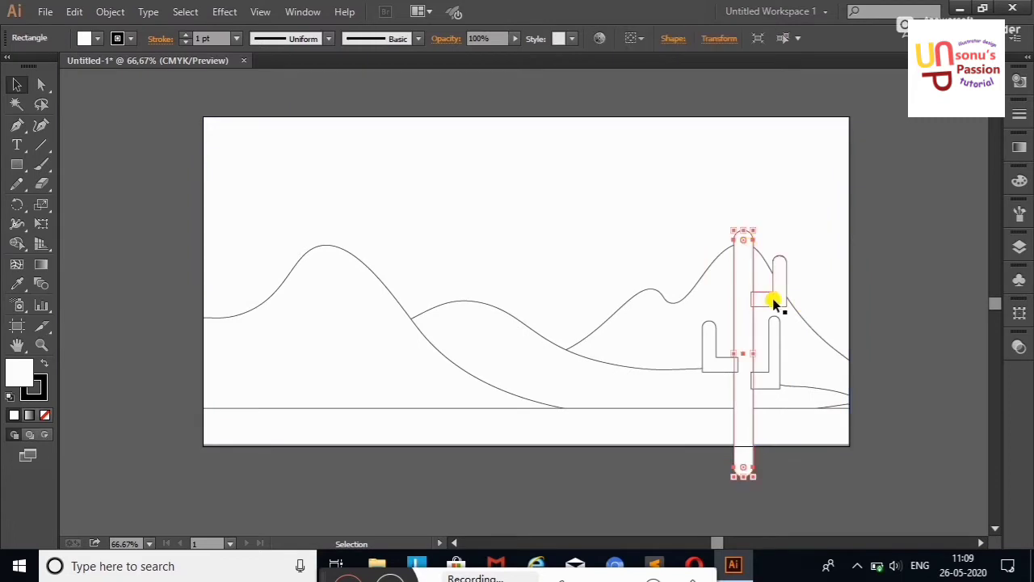
pyautogui.moveTo(776, 299); pyautogui.dragTo(628, 271)
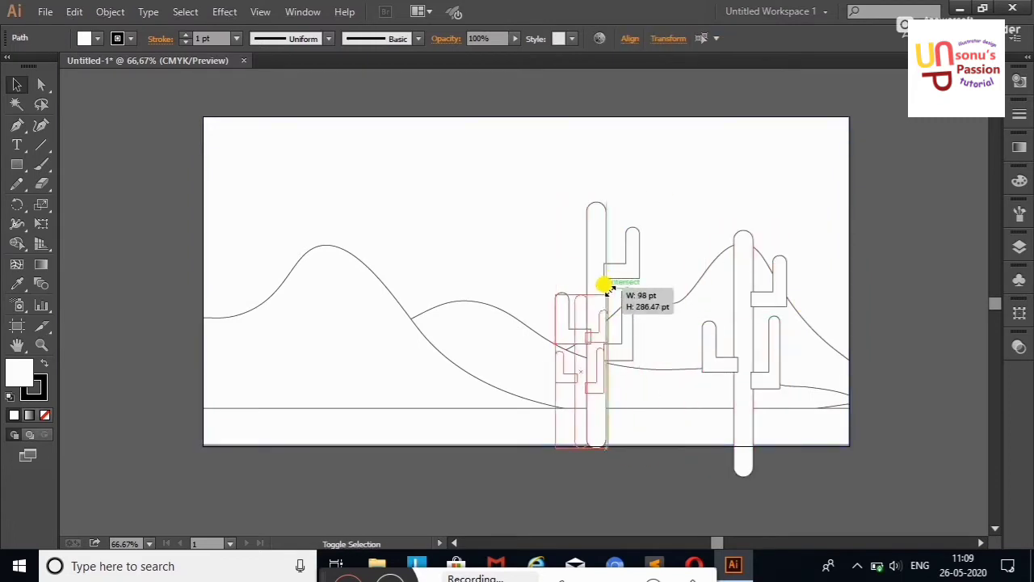
pyautogui.moveTo(638, 201); pyautogui.dragTo(591, 344)
pyautogui.moveTo(572, 398); pyautogui.dragTo(158, 278)
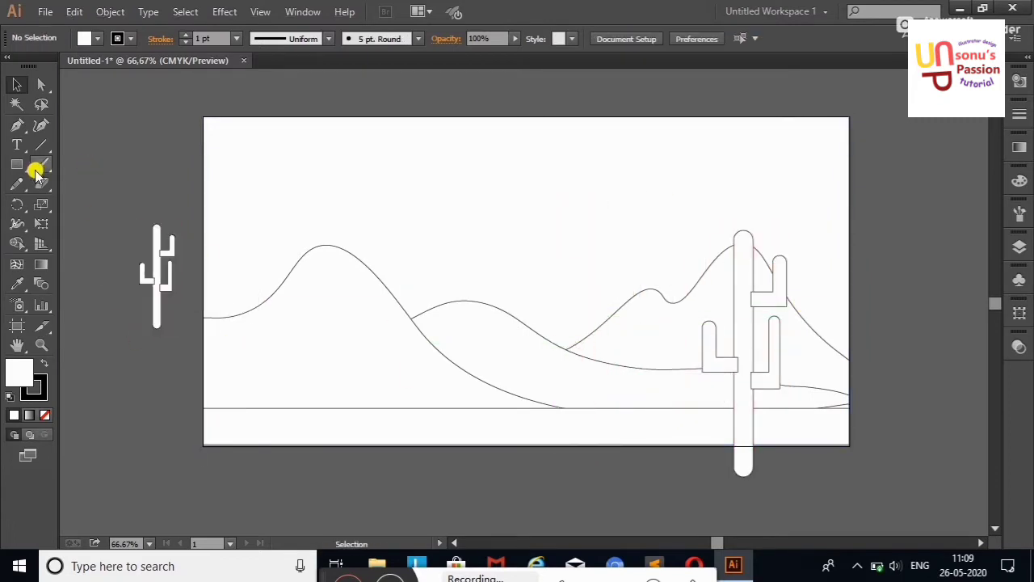
pyautogui.click(17, 164)
# Add a small base rectangle to the small cactus and place it in front of the hills.
pyautogui.moveTo(146, 320); pyautogui.dragTo(168, 334)
pyautogui.click(16, 84)
pyautogui.hotkey('ctrl', 'a')
pyautogui.hotkey('shift', 'm')
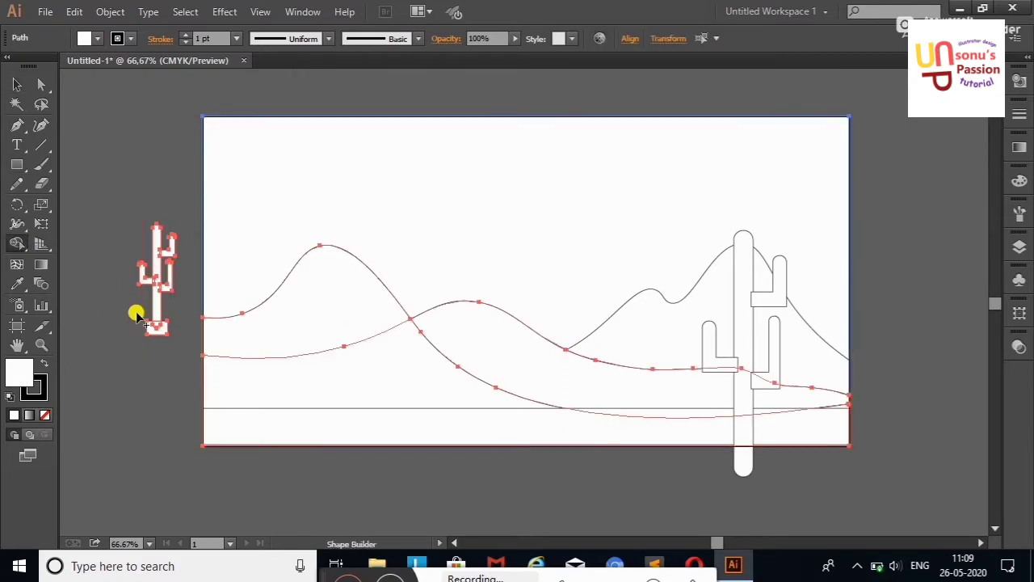
pyautogui.press('v')
pyautogui.click(151, 266)
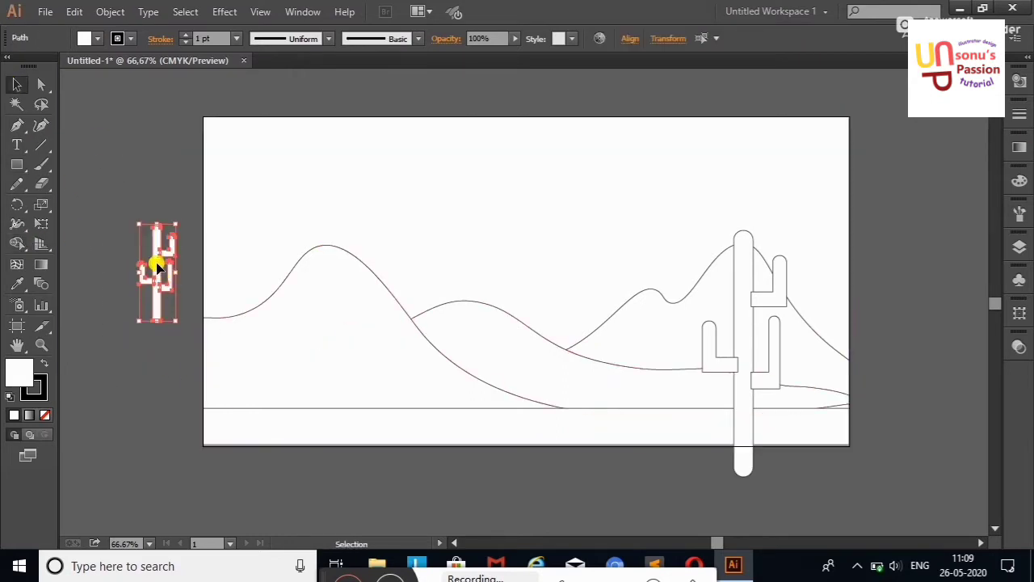
pyautogui.moveTo(150, 266); pyautogui.dragTo(662, 363)
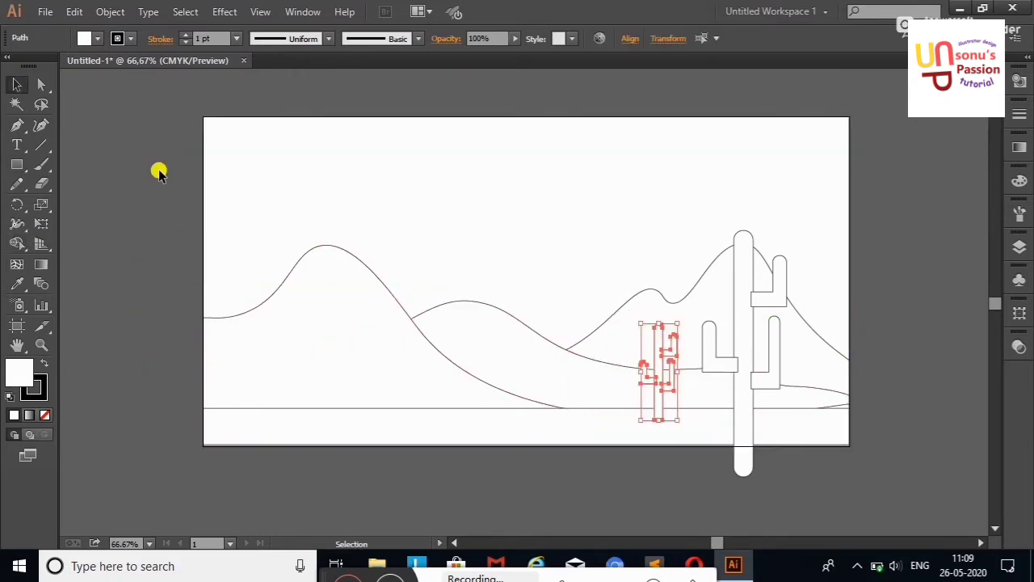
pyautogui.click(159, 174)
pyautogui.click(16, 172)
# Draw a tall rectangle for a new cactus and round its top.
pyautogui.moveTo(112, 223); pyautogui.dragTo(145, 342)
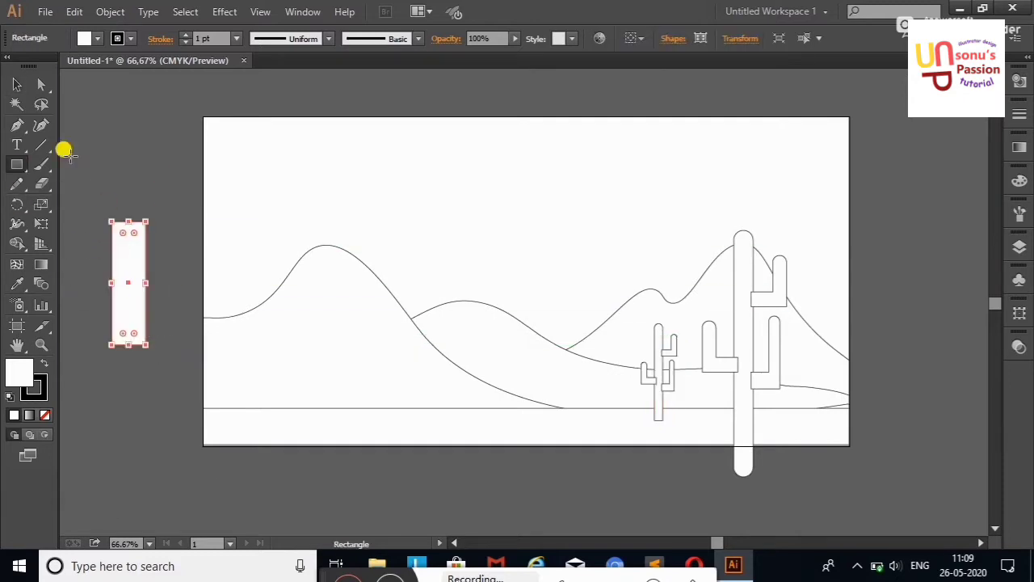
pyautogui.click(41, 84)
pyautogui.click(129, 319)
pyautogui.click(16, 164)
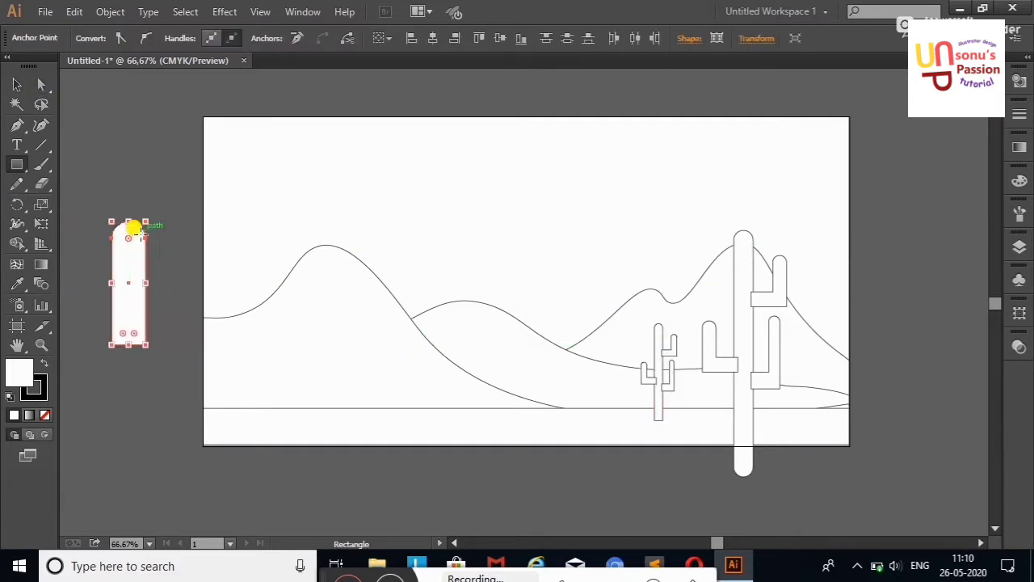
pyautogui.moveTo(143, 230); pyautogui.dragTo(171, 261)
# Rotate a small arm rectangle about 39 degrees and position it at the trunk's top right.
pyautogui.click(17, 84)
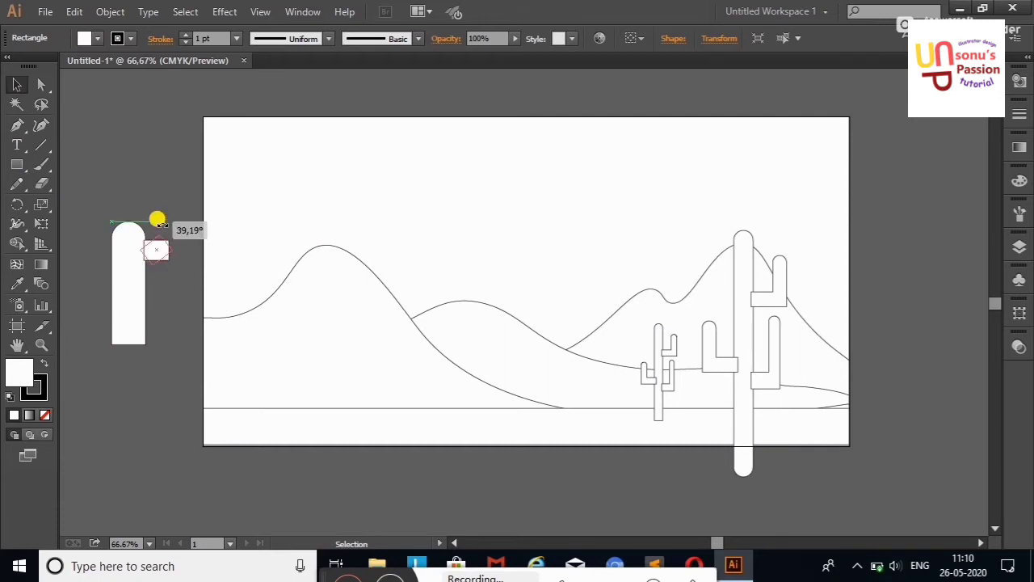
pyautogui.moveTo(159, 219); pyautogui.dragTo(157, 216)
pyautogui.click(130, 129)
pyautogui.moveTo(149, 261)
pyautogui.mouseDown()
pyautogui.moveTo(148, 231)
pyautogui.moveTo(158, 248)
pyautogui.mouseUp()
pyautogui.press('a')
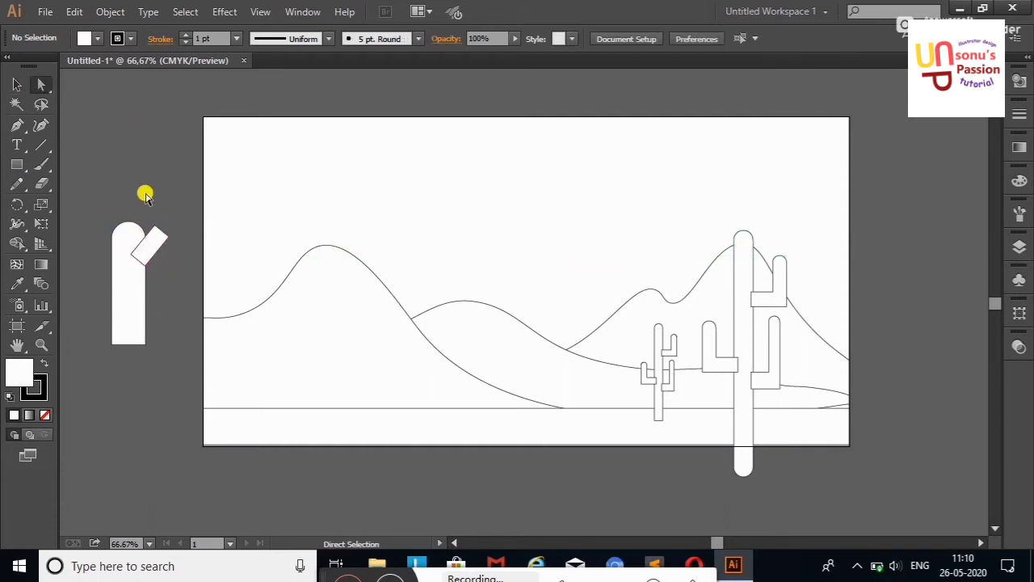
pyautogui.click(157, 242)
pyautogui.click(16, 84)
# Reflect a copy of the arm to the trunk's left and merge all the cactus pieces with Shape Builder.
pyautogui.rightClick(150, 243)
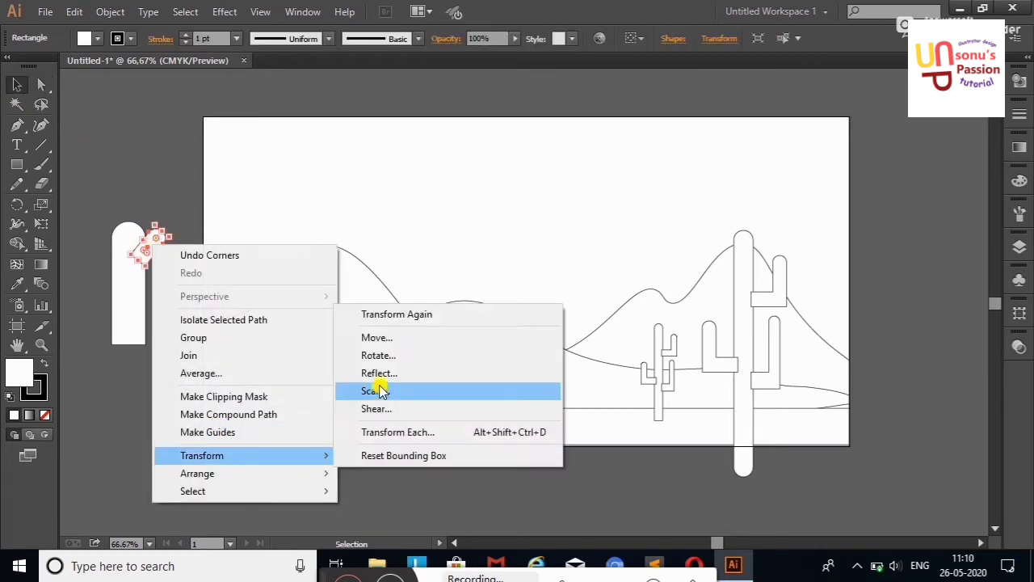
pyautogui.click(372, 390)
pyautogui.moveTo(140, 242); pyautogui.dragTo(106, 282)
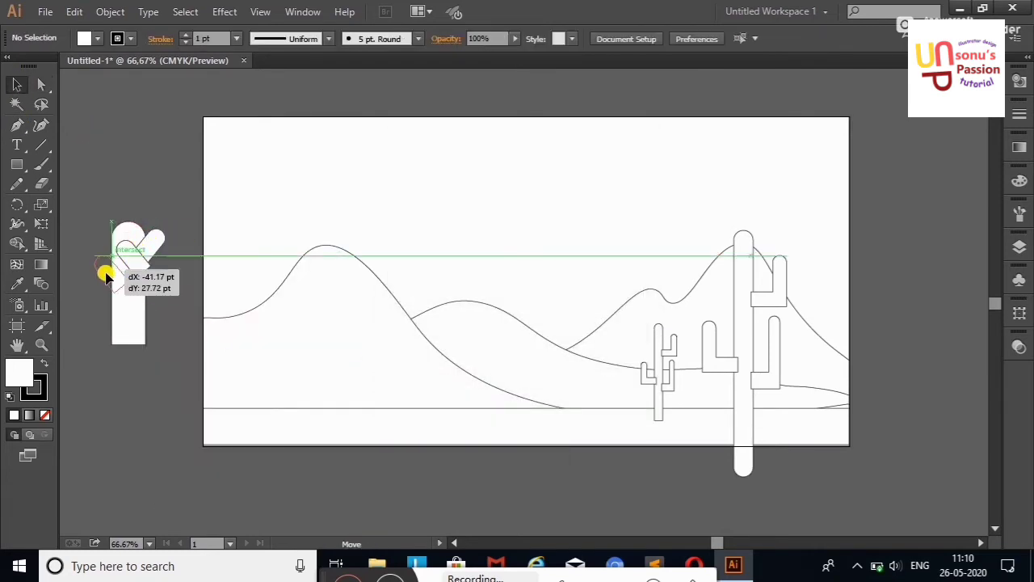
pyautogui.moveTo(91, 209); pyautogui.dragTo(159, 378)
pyautogui.click(17, 243)
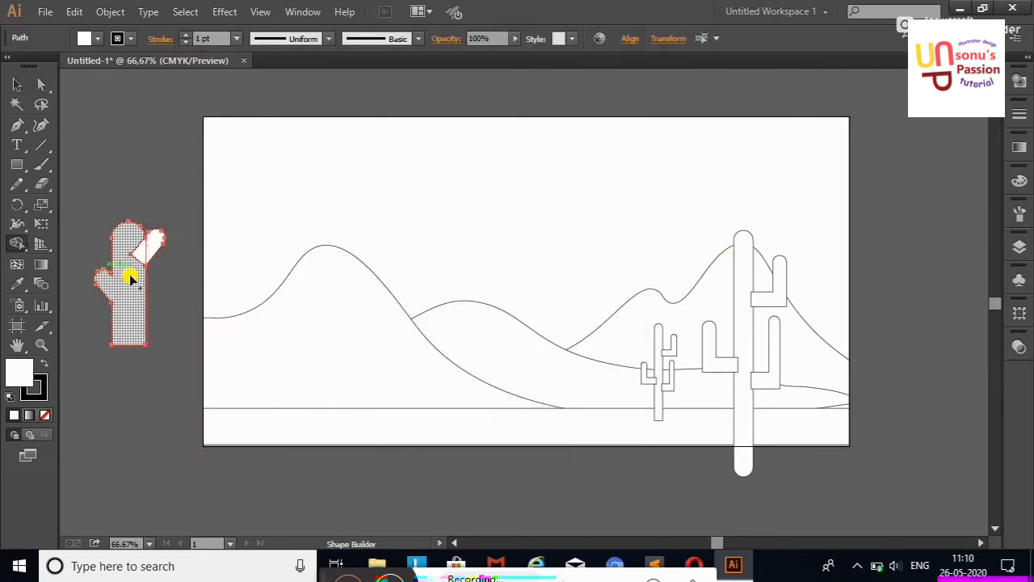
pyautogui.moveTo(105, 283)
pyautogui.mouseDown()
pyautogui.moveTo(132, 272)
pyautogui.moveTo(812, 364)
pyautogui.mouseUp()
# Shrink the stubby cactus and place it at the artboard's right edge.
pyautogui.press('v')
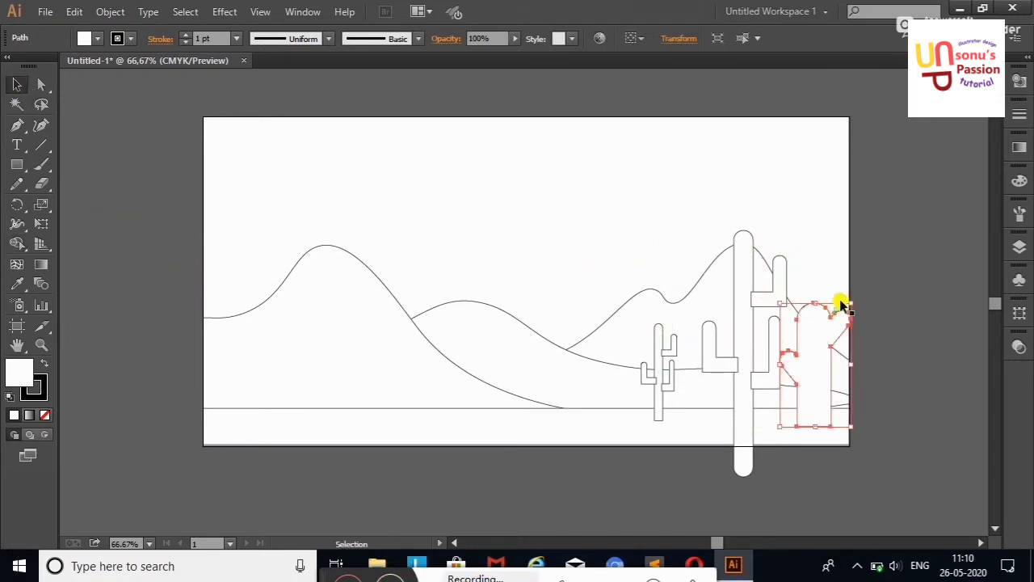
pyautogui.moveTo(843, 300); pyautogui.dragTo(819, 369)
pyautogui.click(895, 265)
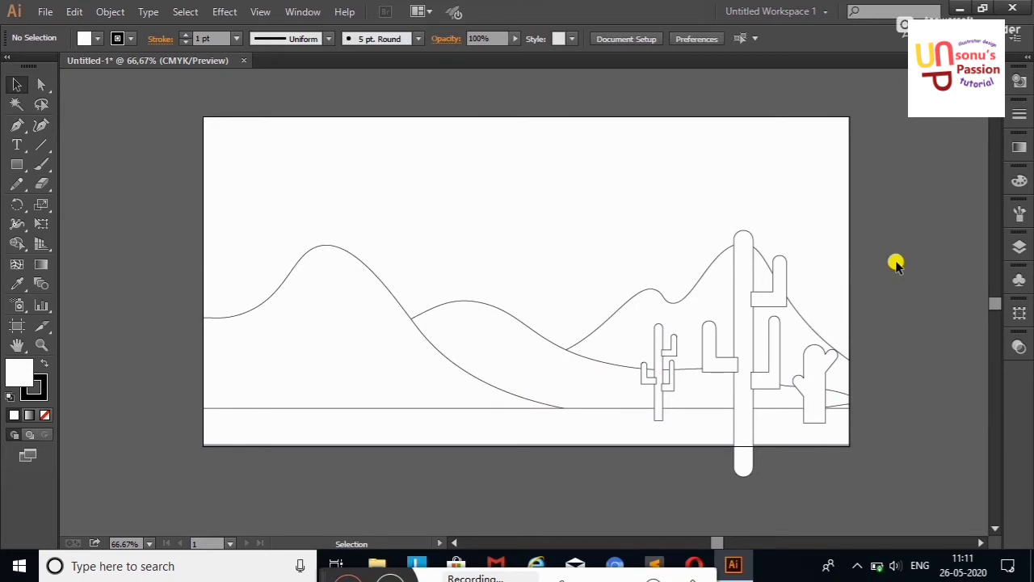
# Paint a black branching tree trunk with the Paintbrush.
pyautogui.click(38, 162)
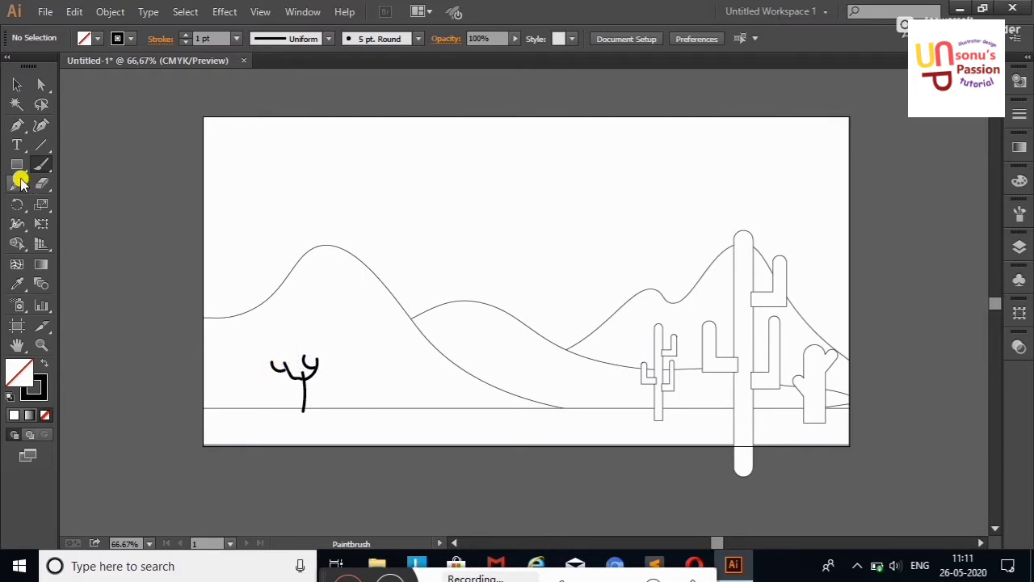
pyautogui.click(278, 369)
pyautogui.click(154, 228)
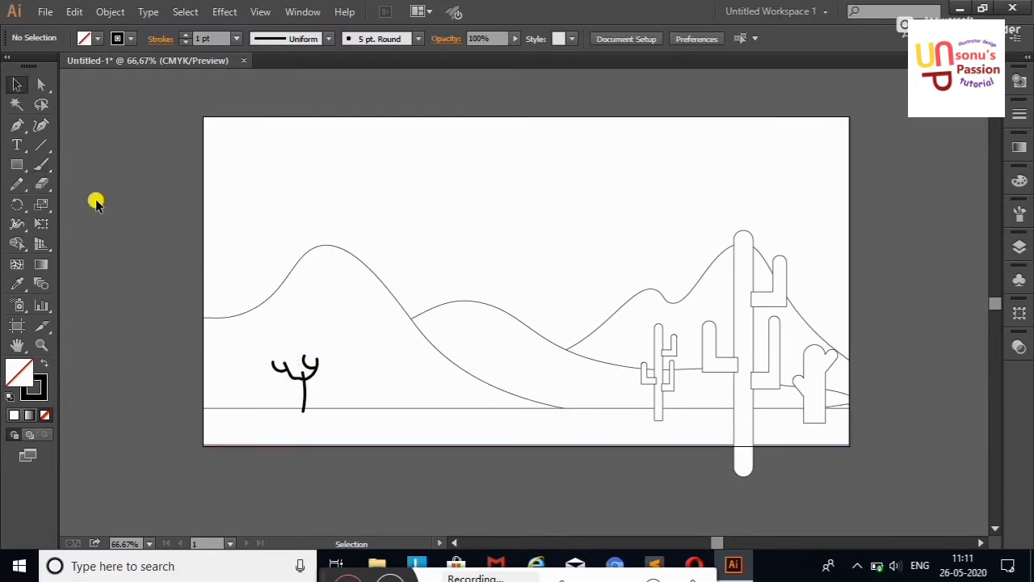
# Draw overlapping ellipses and merge them into one cloud-shaped canopy with Shape Builder.
pyautogui.moveTo(14, 170); pyautogui.dragTo(57, 166)
pyautogui.moveTo(92, 224)
pyautogui.mouseDown()
pyautogui.moveTo(115, 253)
pyautogui.moveTo(182, 234)
pyautogui.mouseUp()
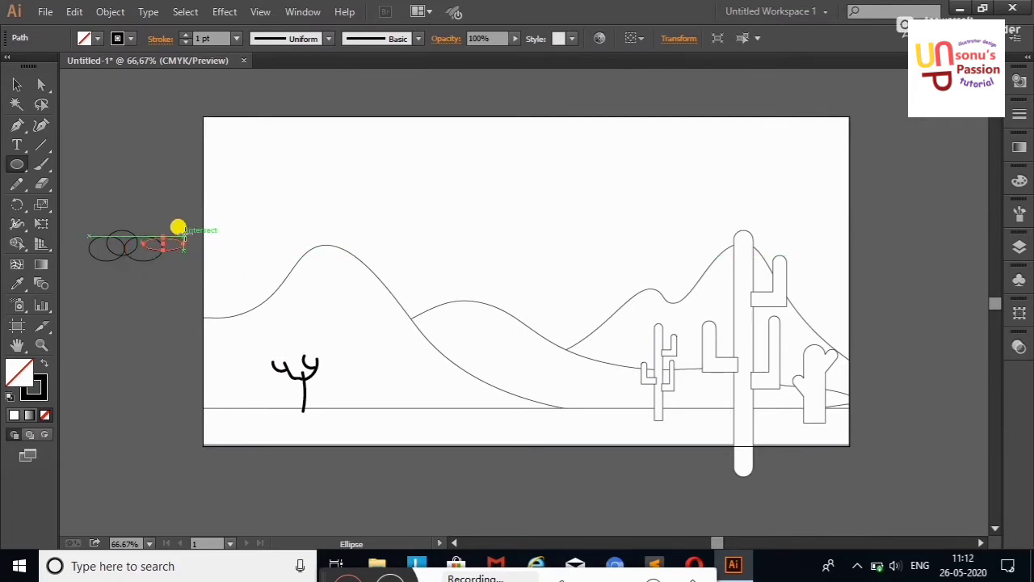
pyautogui.click(17, 85)
pyautogui.moveTo(76, 222); pyautogui.dragTo(168, 280)
pyautogui.hotkey('shift', 'm')
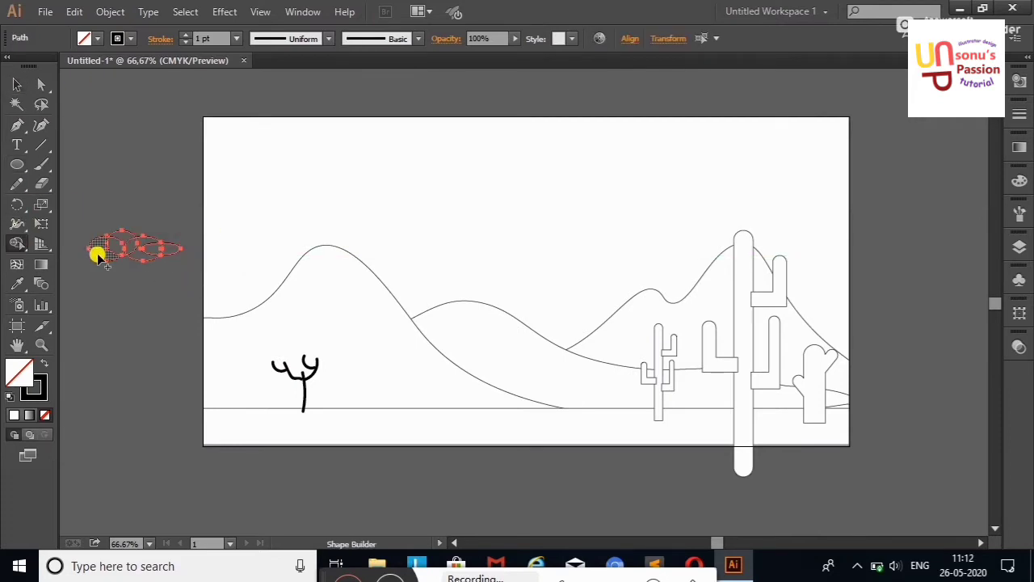
pyautogui.moveTo(97, 253)
pyautogui.mouseDown()
pyautogui.moveTo(166, 250)
pyautogui.moveTo(296, 358)
pyautogui.mouseUp()
# Fill the cloud canopy white and place it on top of the trunk.
pyautogui.click(97, 39)
pyautogui.click(32, 63)
pyautogui.click(17, 85)
pyautogui.click(142, 181)
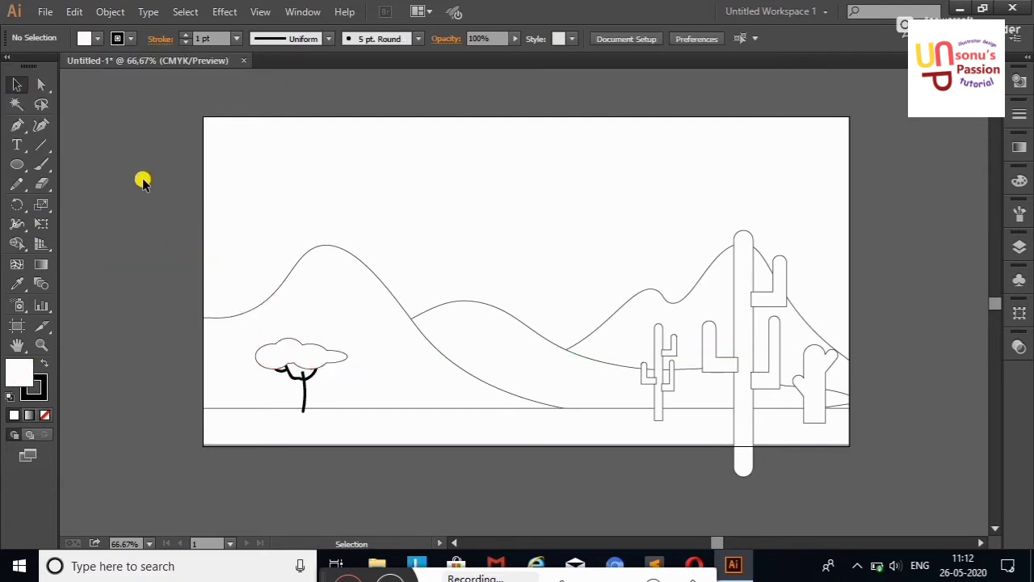
# Alt-drag a smaller copy of the whole tree to the centre of the scene.
pyautogui.click(299, 358)
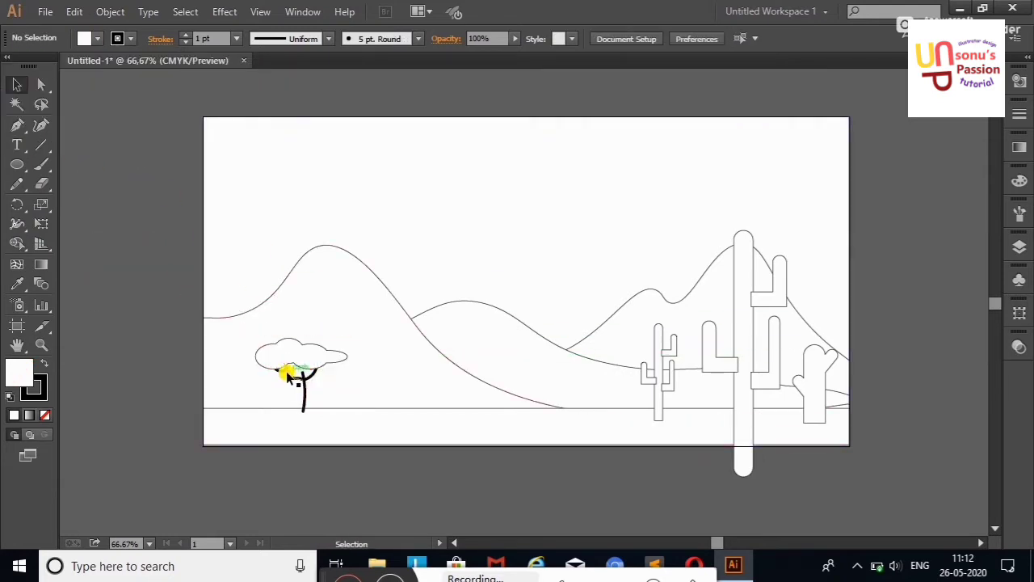
pyautogui.click(298, 379)
pyautogui.moveTo(308, 358)
pyautogui.mouseDown()
pyautogui.moveTo(596, 351)
pyautogui.moveTo(571, 370)
pyautogui.mouseUp()
pyautogui.click(164, 160)
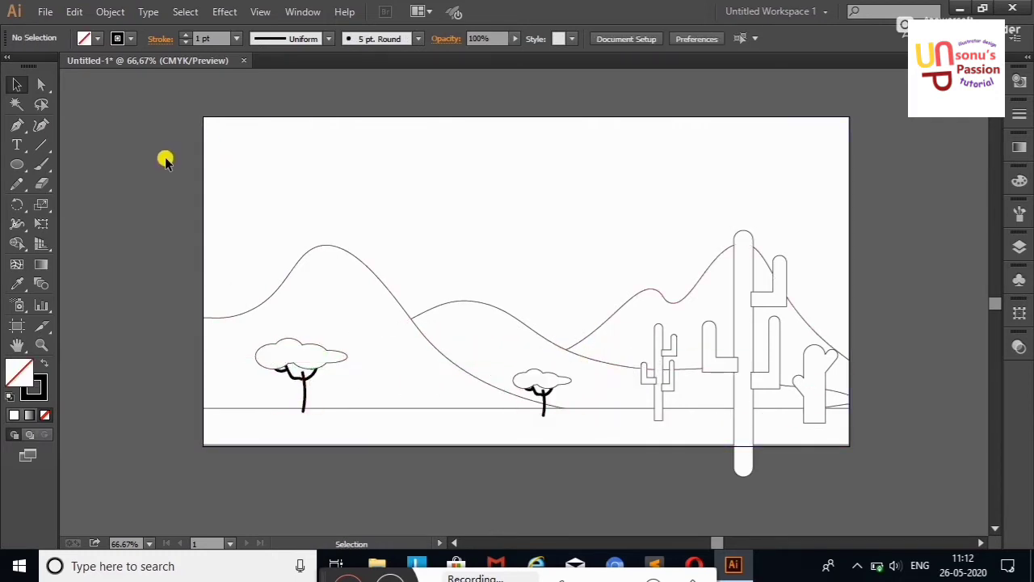
# Draw a circle for the sun in the sky.
pyautogui.press('l')
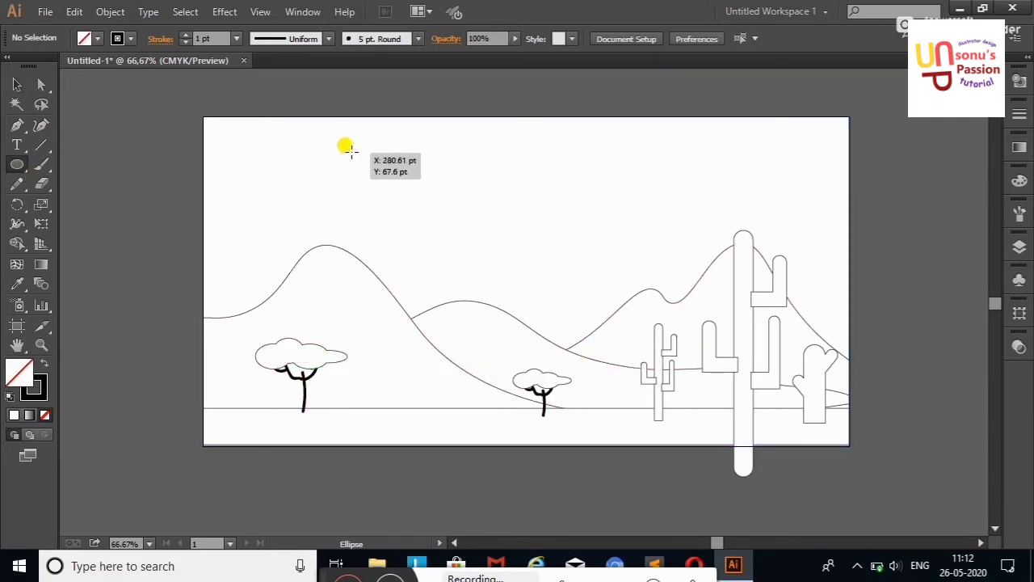
pyautogui.moveTo(347, 149); pyautogui.dragTo(399, 202)
pyautogui.press('v')
pyautogui.click(89, 133)
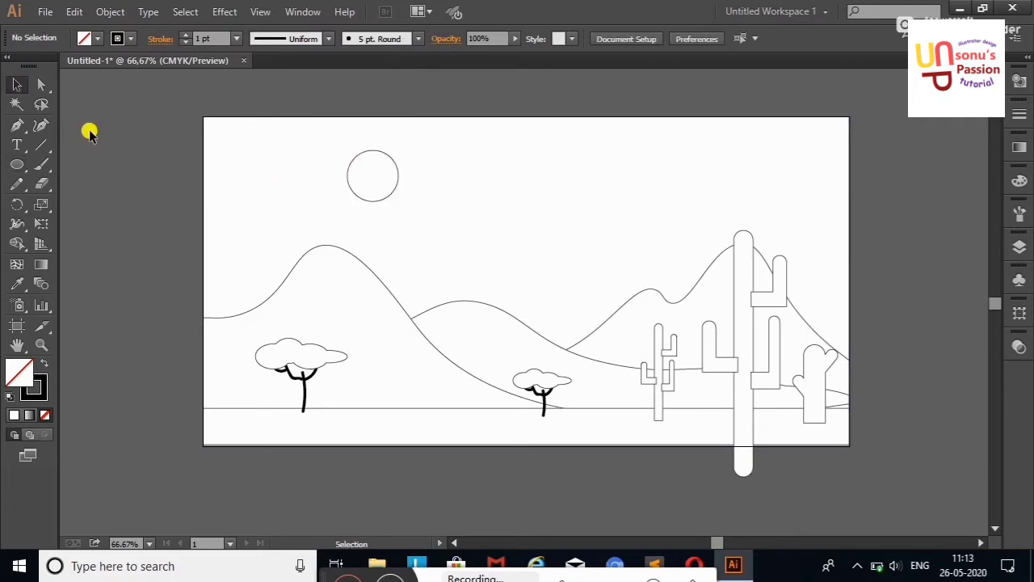
# Give the background rectangle a 90° linear gradient ending in blue.
pyautogui.click(1017, 248)
pyautogui.click(653, 219)
pyautogui.click(1019, 147)
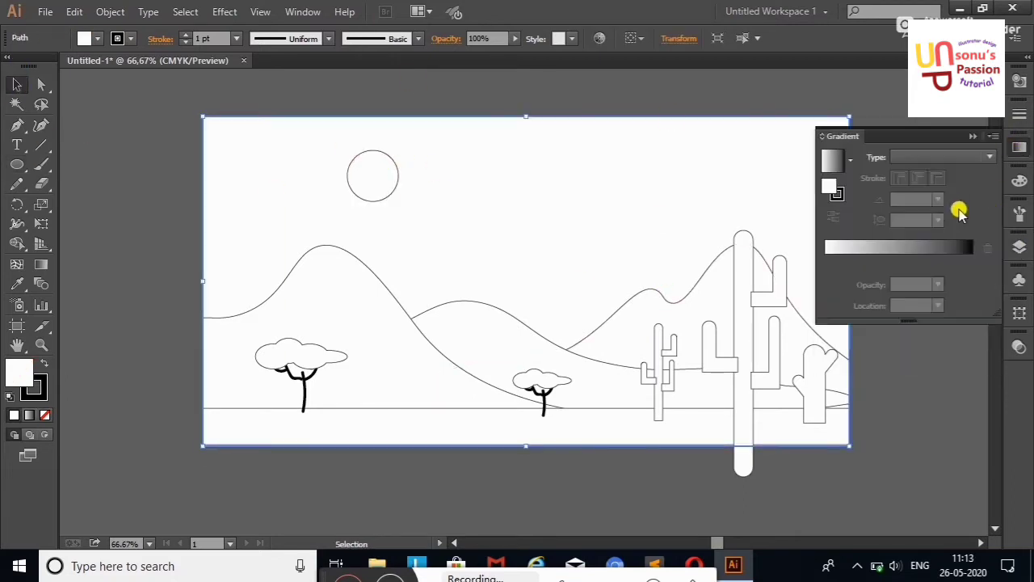
pyautogui.click(832, 160)
pyautogui.click(942, 201)
pyautogui.click(956, 287)
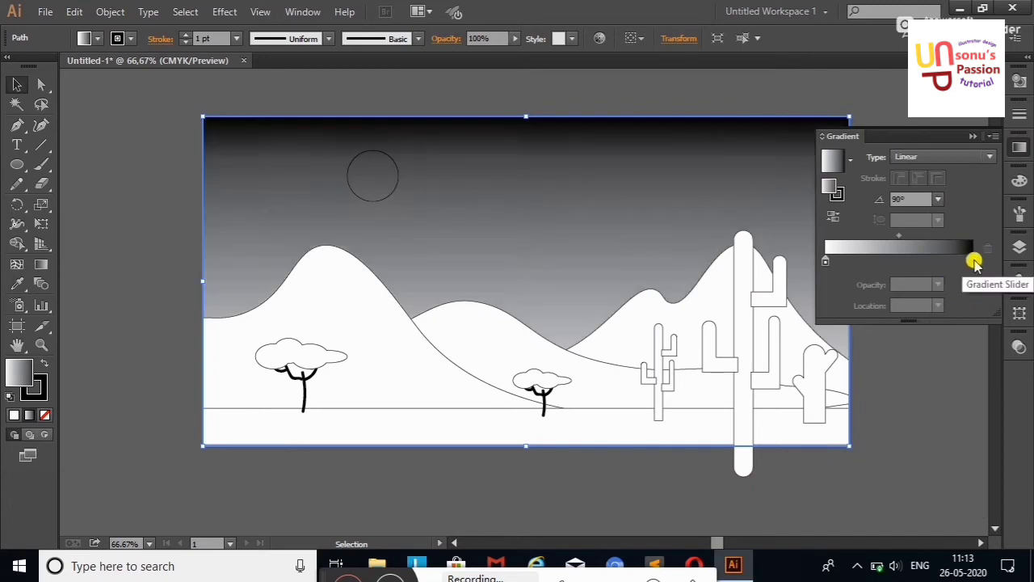
pyautogui.doubleClick(973, 260)
pyautogui.click(841, 312)
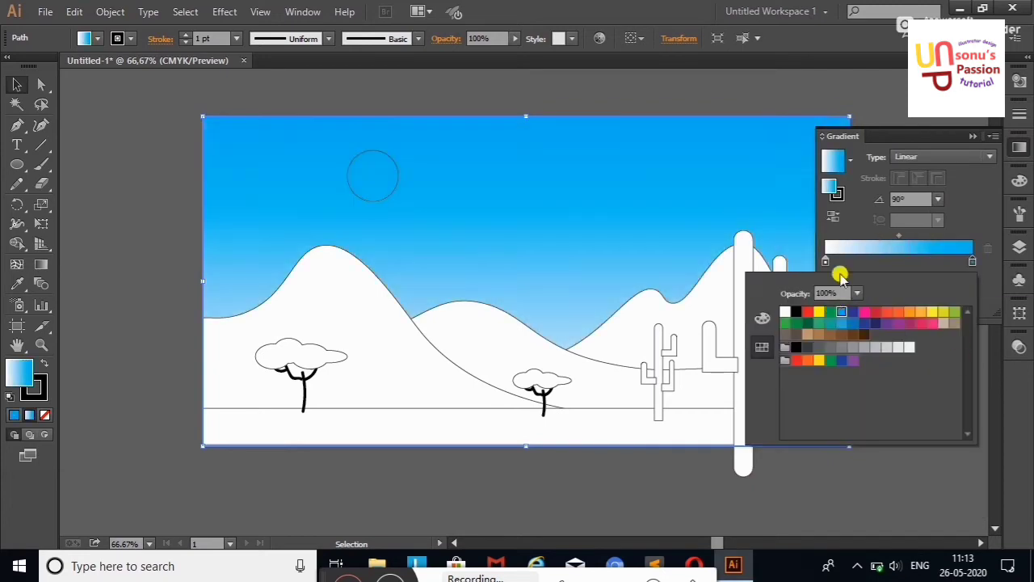
pyautogui.click(881, 116)
# Slide the white gradient stop further up and add a blue stop near the end.
pyautogui.click(757, 208)
pyautogui.moveTo(824, 260); pyautogui.dragTo(864, 263)
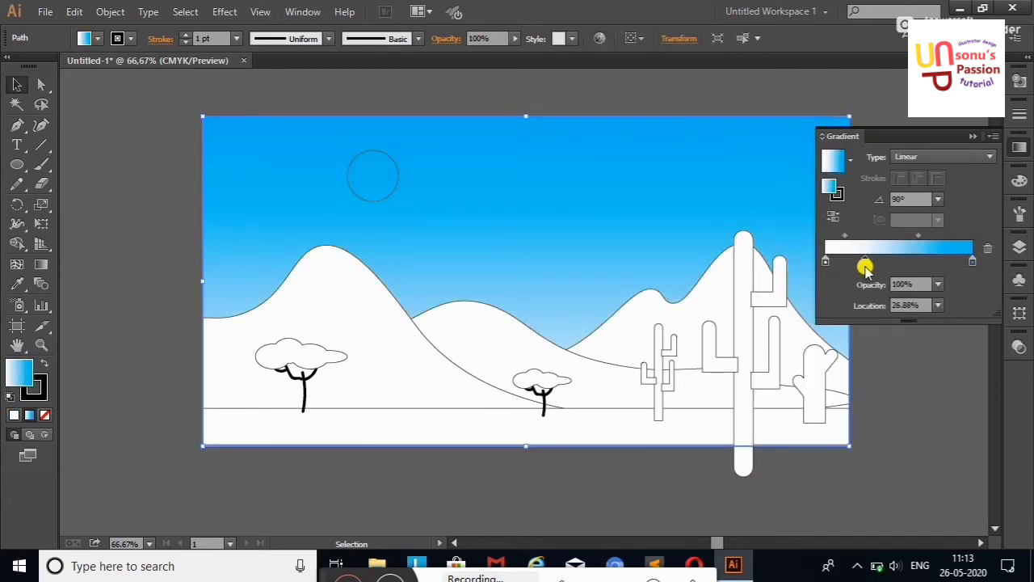
pyautogui.click(950, 261)
pyautogui.doubleClick(950, 261)
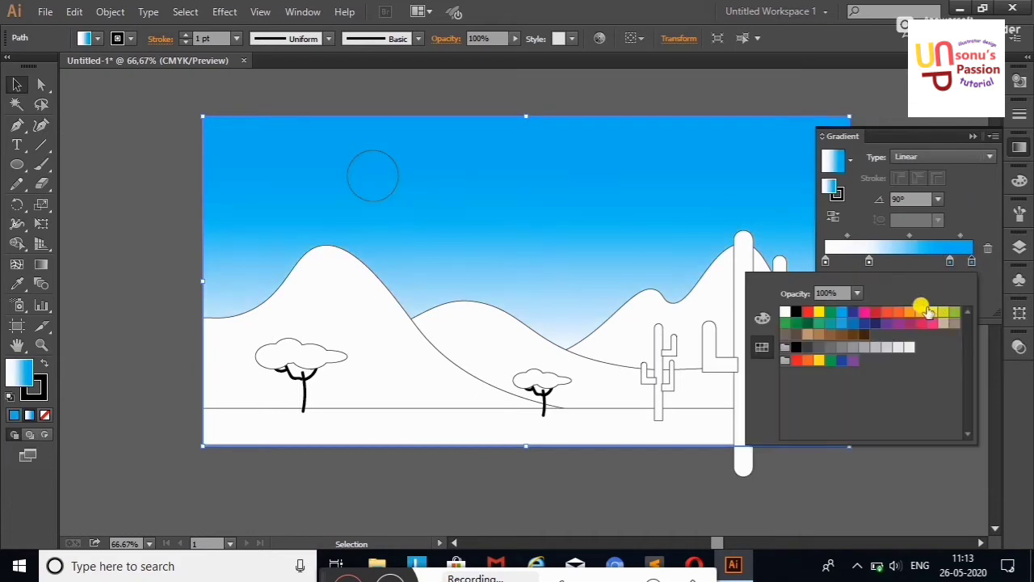
pyautogui.click(854, 321)
pyautogui.press('Escape')
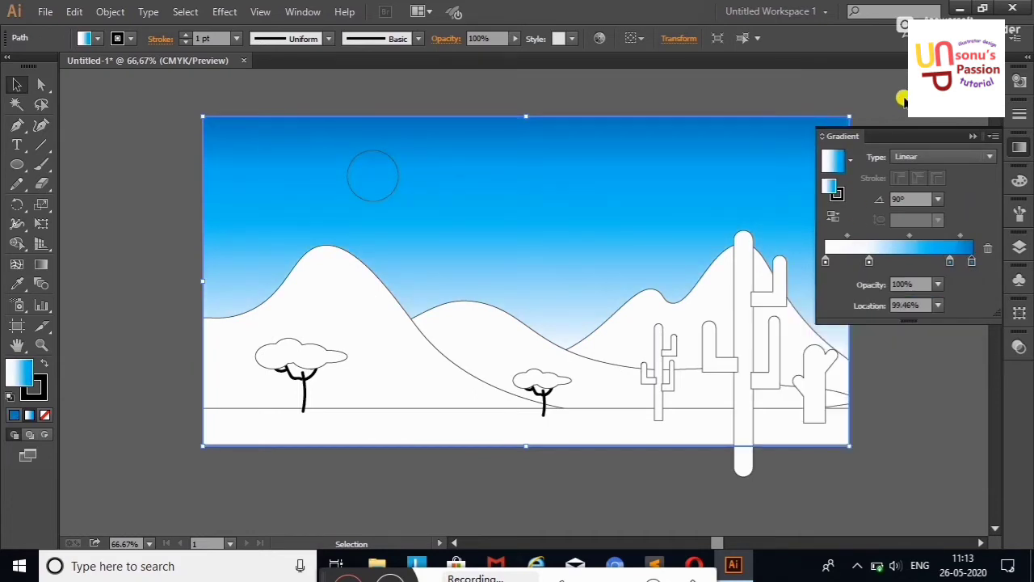
pyautogui.click(964, 127)
# Fill the sun circle with white.
pyautogui.click(398, 170)
pyautogui.click(96, 38)
pyautogui.click(29, 56)
pyautogui.click(141, 231)
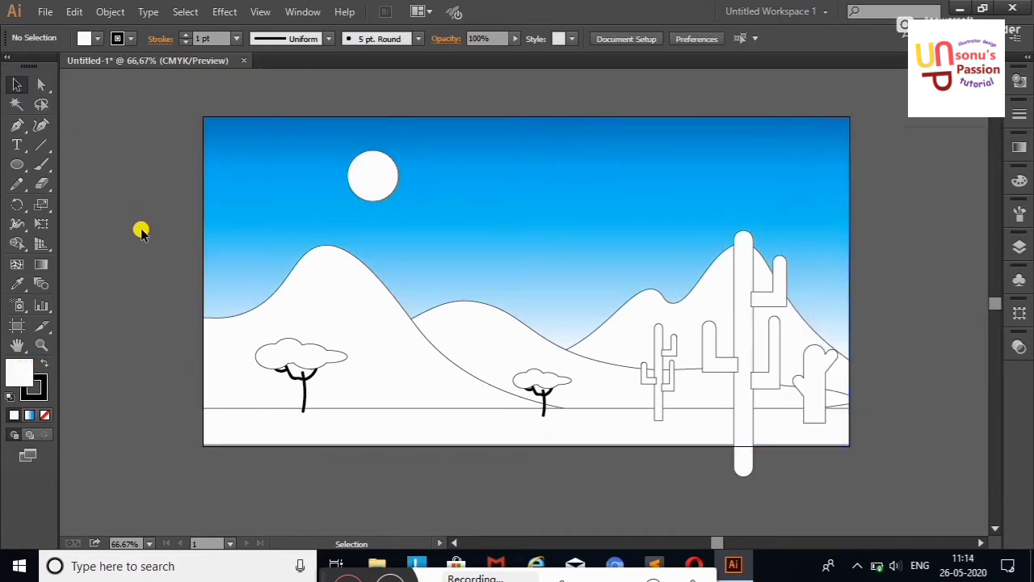
# Drag the left hill down off the artboard.
pyautogui.click(349, 299)
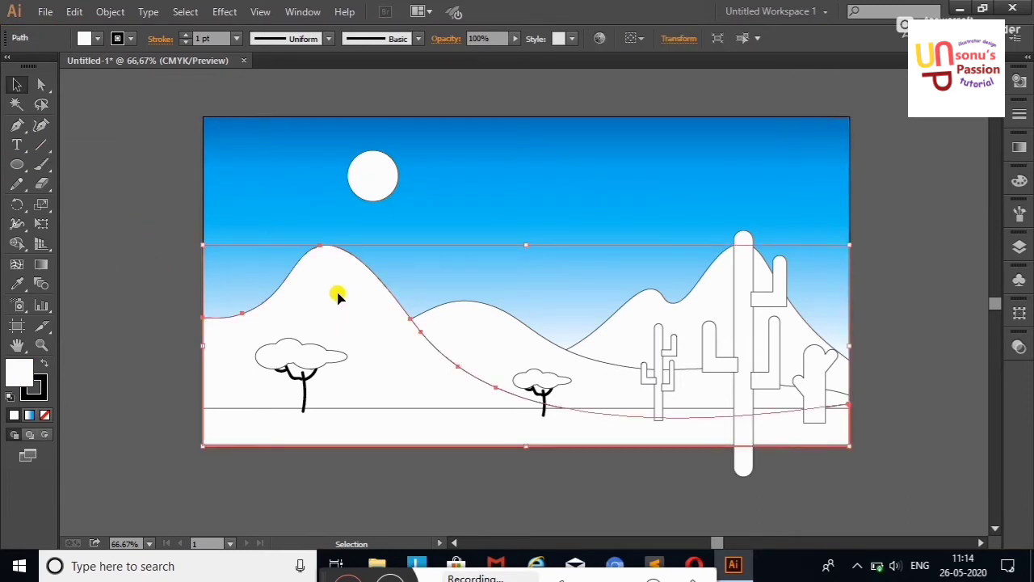
pyautogui.moveTo(995, 303); pyautogui.dragTo(995, 312)
pyautogui.moveTo(337, 185); pyautogui.dragTo(329, 399)
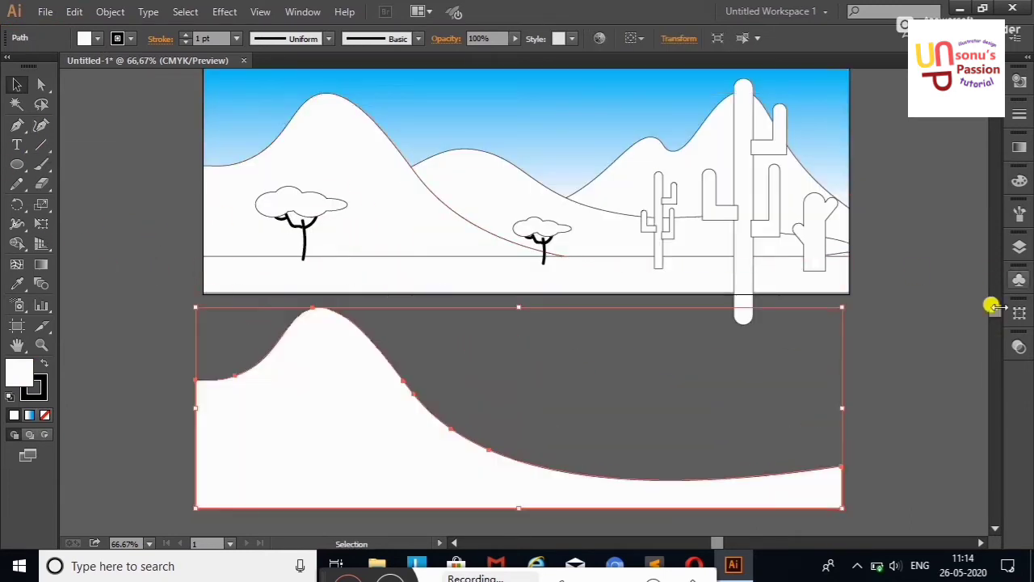
pyautogui.moveTo(992, 306); pyautogui.dragTo(992, 315)
# Draw a closed Curvature-tool shape across the hill for the crest line.
pyautogui.click(42, 125)
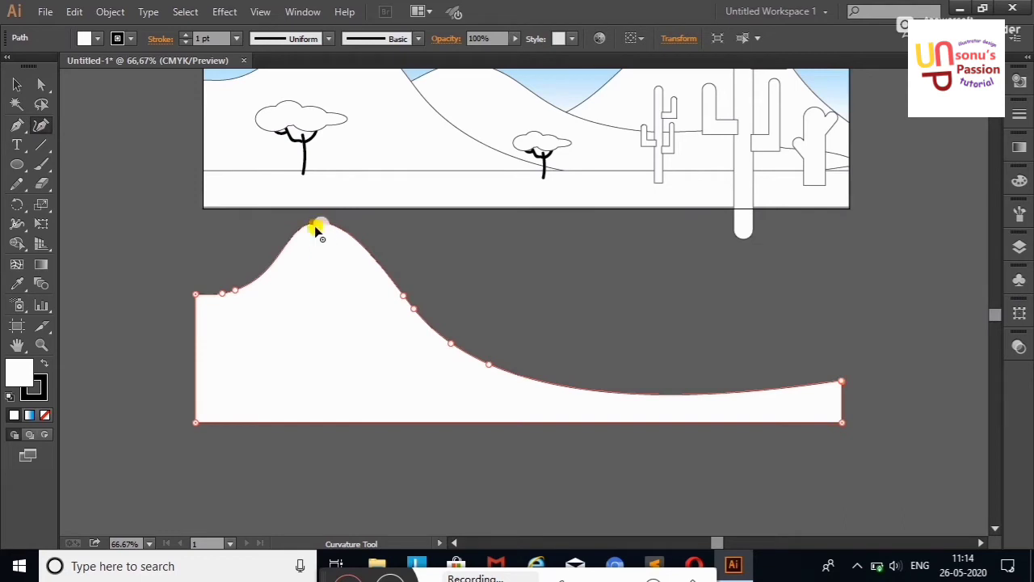
pyautogui.click(17, 84)
pyautogui.click(41, 124)
pyautogui.click(316, 221)
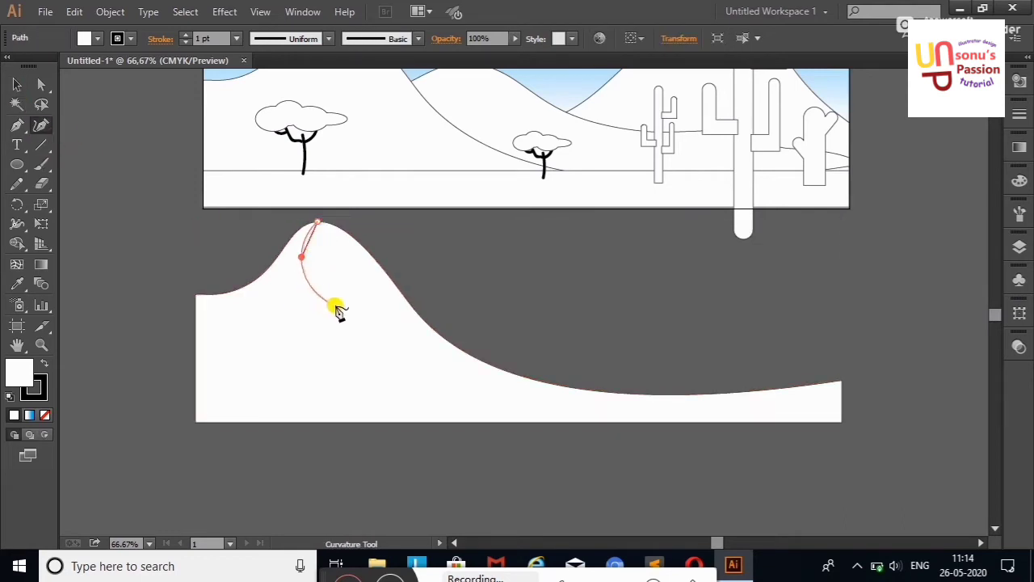
pyautogui.click(332, 425)
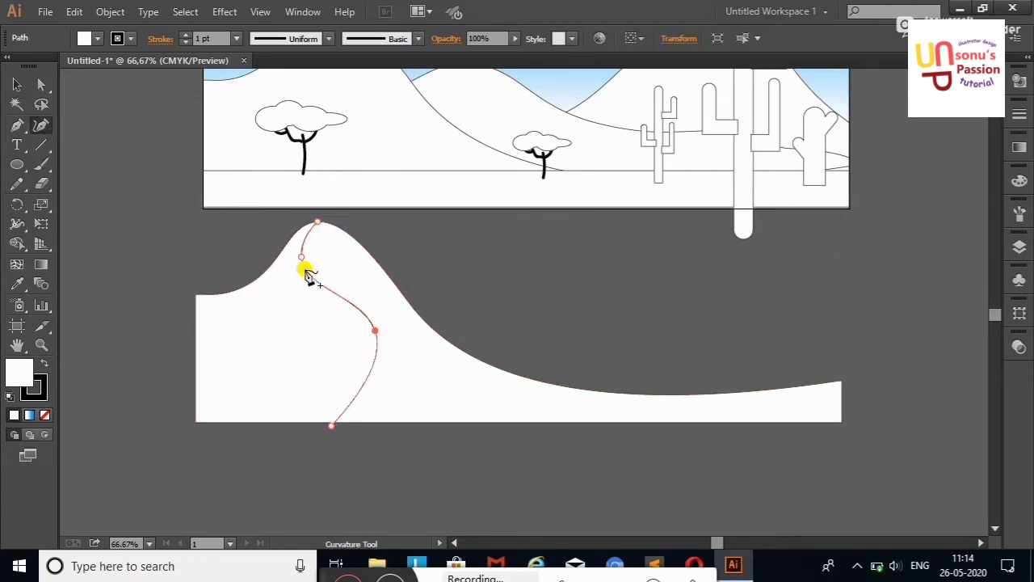
pyautogui.click(868, 307)
pyautogui.click(317, 221)
pyautogui.click(17, 84)
pyautogui.click(171, 300)
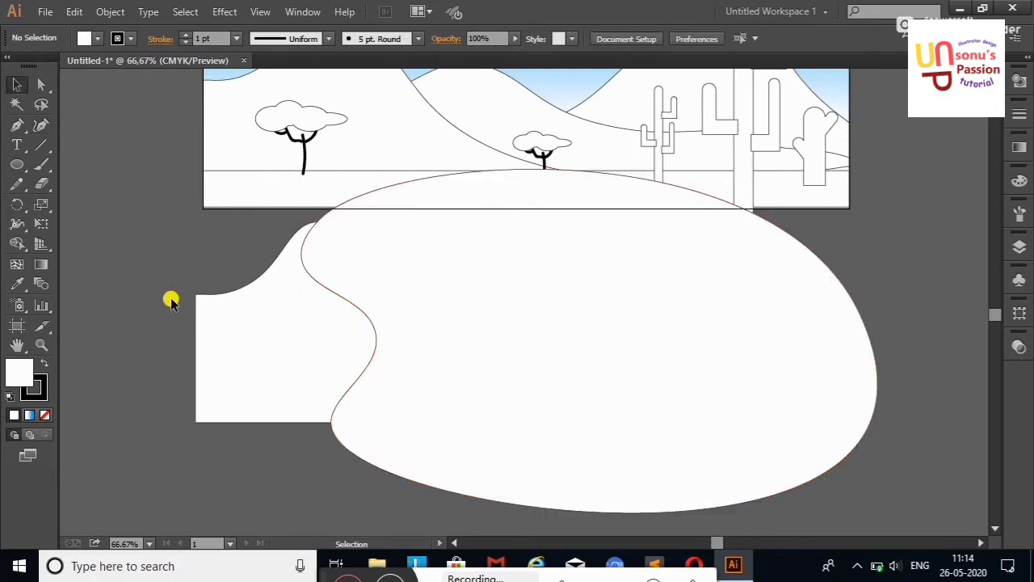
# Trim the hill with Shape Builder, deleting the outside regions and the left part.
pyautogui.moveTo(170, 300); pyautogui.dragTo(522, 433)
pyautogui.click(17, 244)
pyautogui.keyDown('alt'); pyautogui.click(561, 254); pyautogui.keyUp('alt')
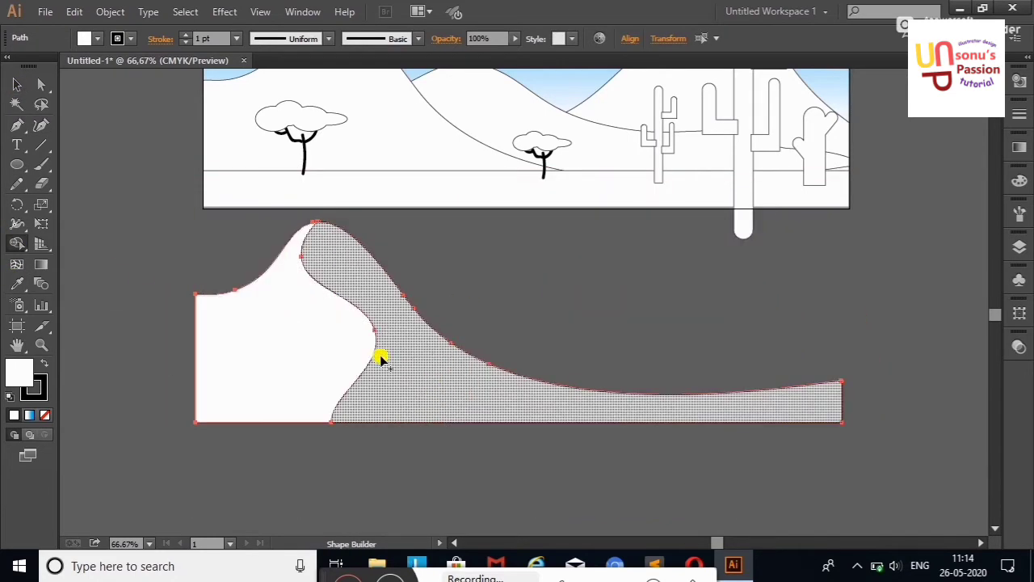
pyautogui.click(17, 84)
pyautogui.click(182, 347)
pyautogui.hotkey('shift', 'm')
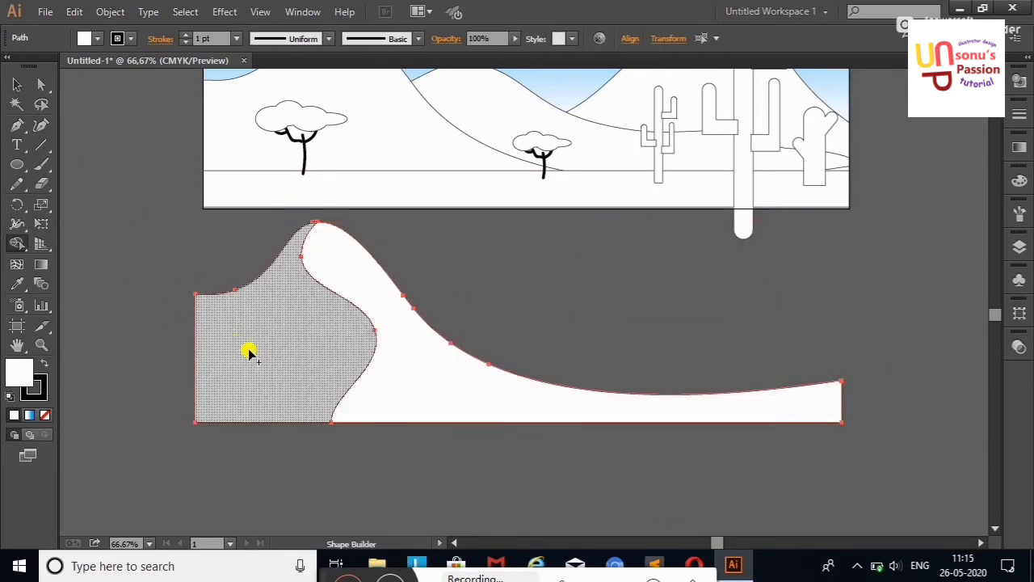
pyautogui.keyDown('alt'); pyautogui.click(247, 350); pyautogui.keyUp('alt')
pyautogui.click(17, 84)
pyautogui.click(243, 279)
# Move the dune back onto the artboard, aligned to the bottom edge.
pyautogui.moveTo(412, 358)
pyautogui.mouseDown()
pyautogui.moveTo(349, 101)
pyautogui.moveTo(353, 111)
pyautogui.mouseUp()
pyautogui.doubleClick(17, 344)
pyautogui.press('\\')
pyautogui.press('v')
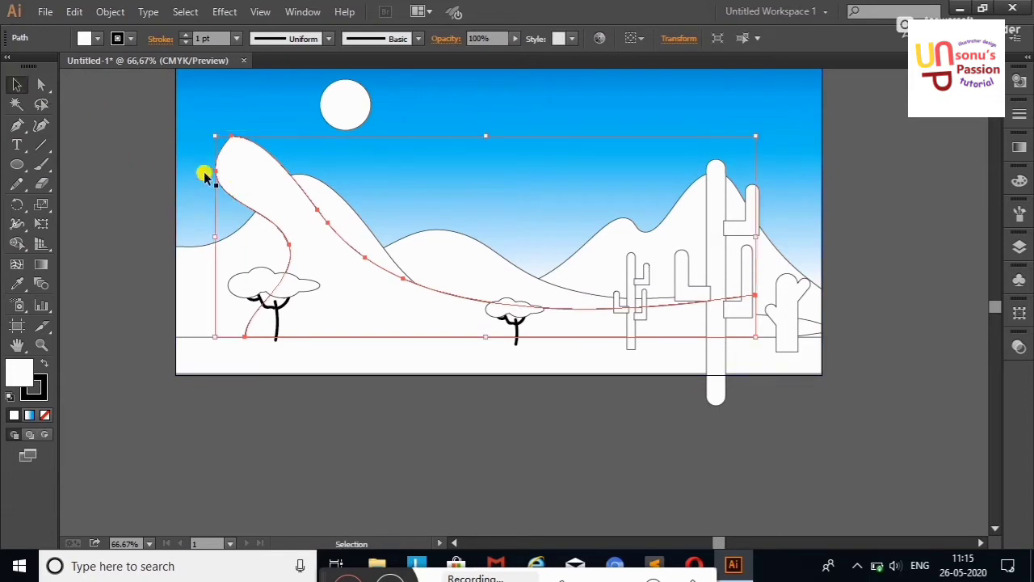
pyautogui.moveTo(244, 167); pyautogui.dragTo(307, 202)
pyautogui.press('Right')
pyautogui.press('Right')
pyautogui.press('Right')
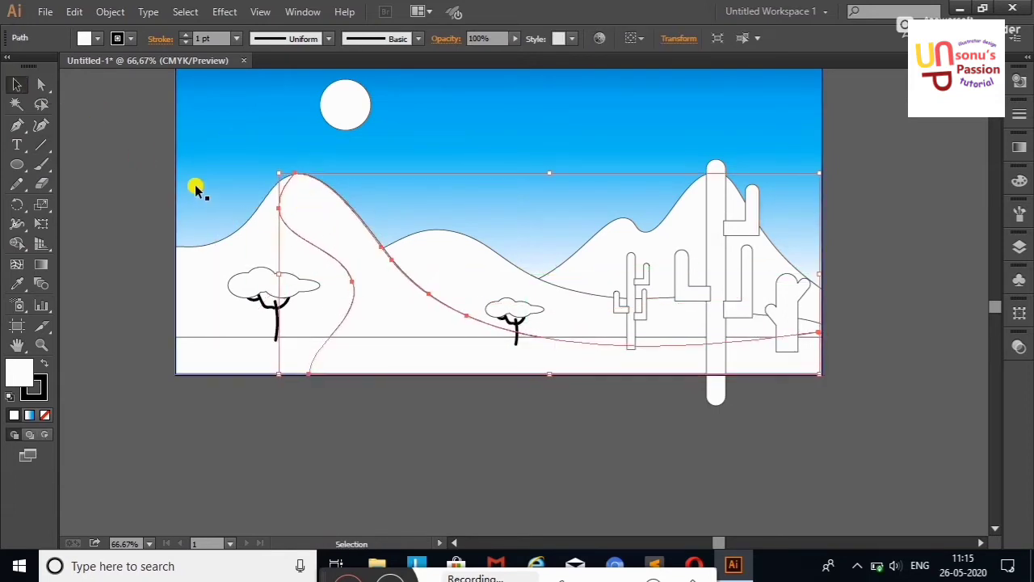
pyautogui.press('Right')
pyautogui.press('Right')
pyautogui.press('Right')
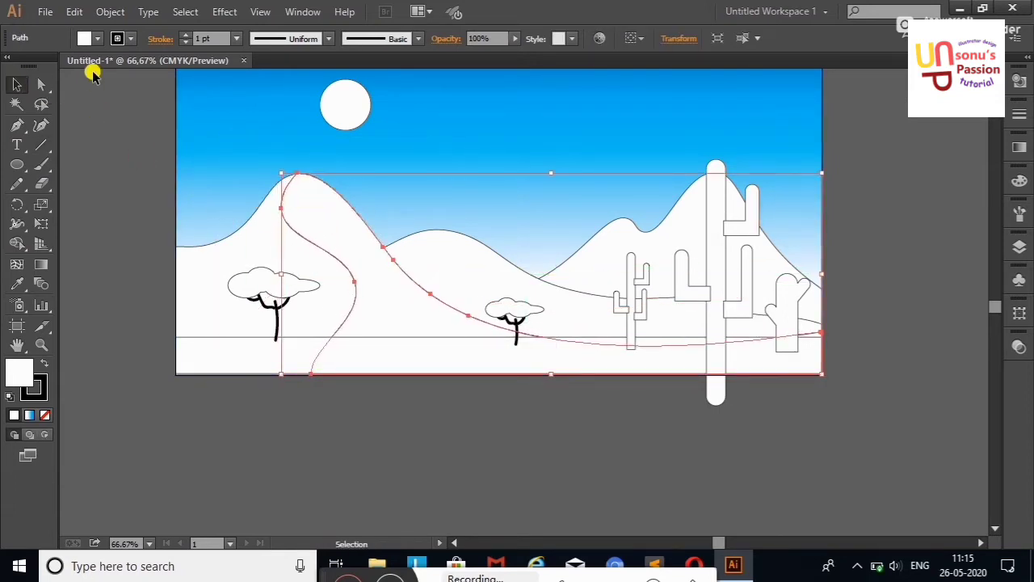
pyautogui.click(41, 124)
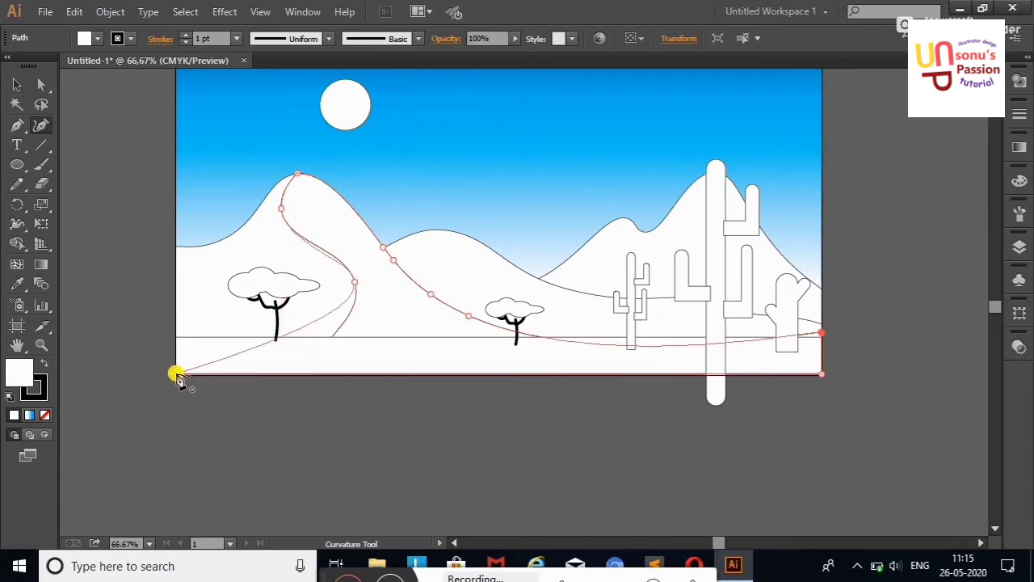
pyautogui.click(17, 84)
pyautogui.click(111, 106)
# Move the right mountain below the artboard and draw a closed curve over its top.
pyautogui.moveTo(681, 231); pyautogui.dragTo(745, 353)
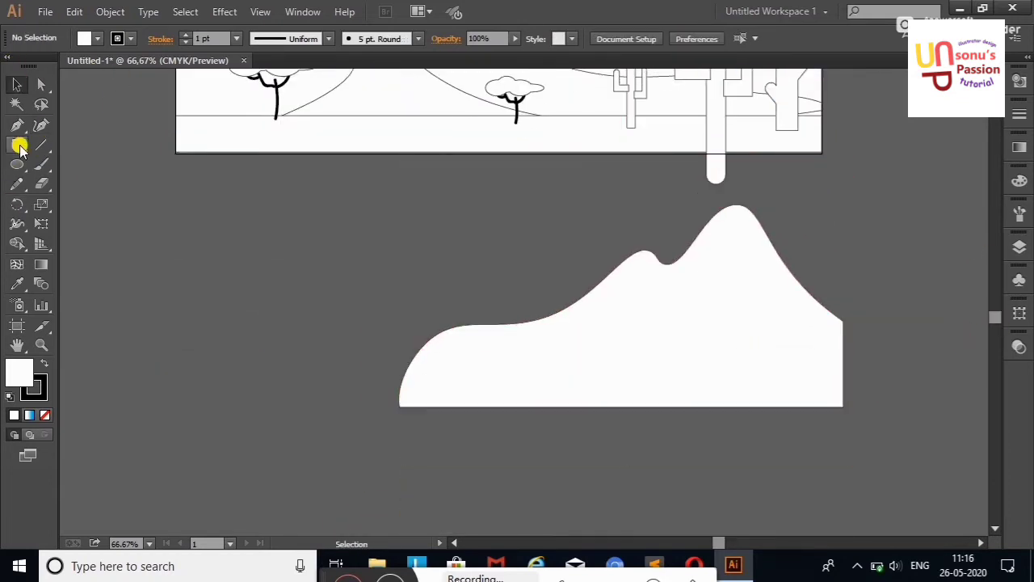
pyautogui.click(41, 124)
pyautogui.click(441, 296)
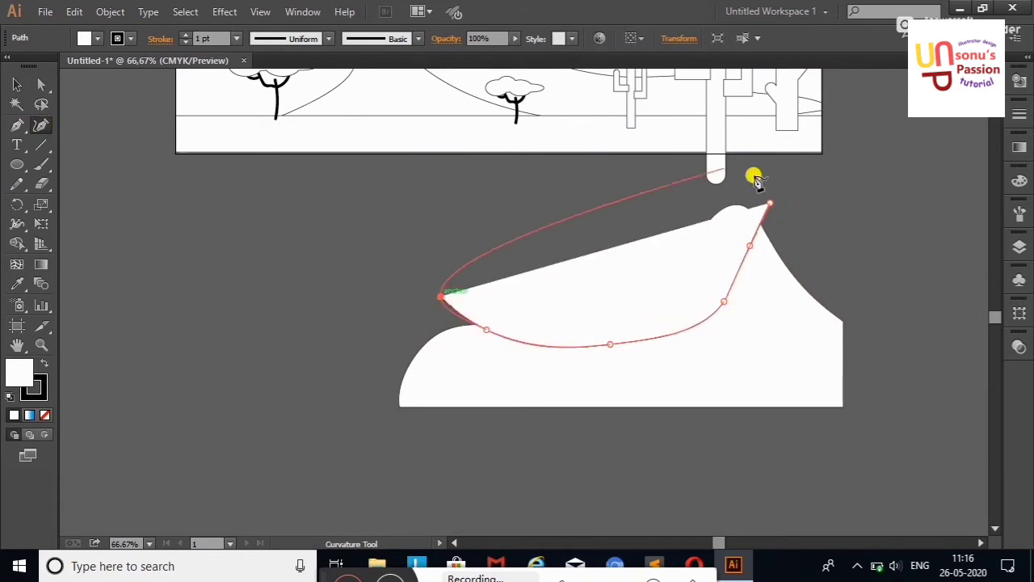
# Delete the mountain's base and leftover curve regions with Shape Builder, leaving a ridge.
pyautogui.click(769, 203)
pyautogui.click(17, 84)
pyautogui.moveTo(380, 282); pyautogui.dragTo(434, 353)
pyautogui.hotkey('shift', 'm')
pyautogui.keyDown('alt'); pyautogui.click(415, 376); pyautogui.keyUp('alt')
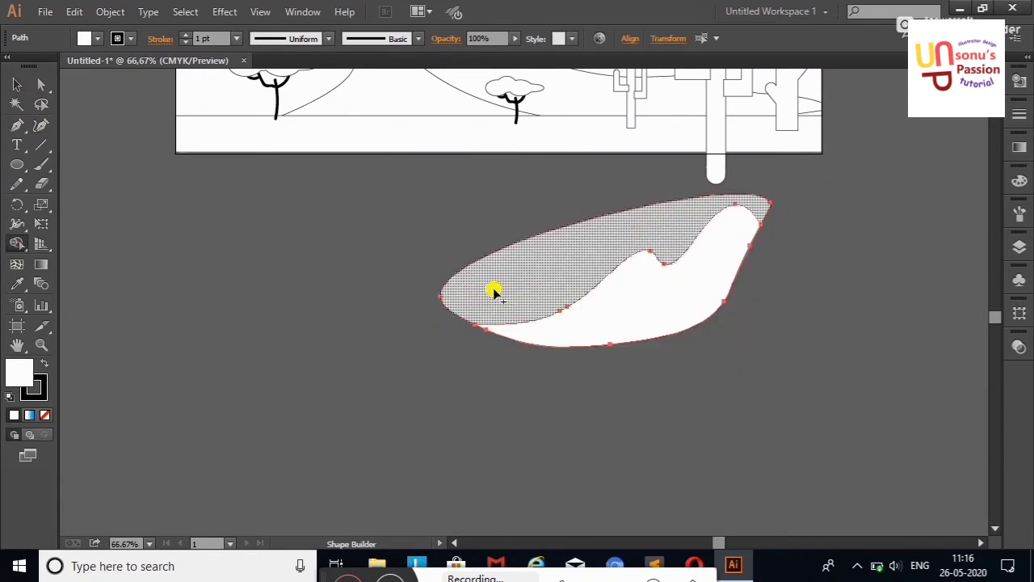
pyautogui.keyDown('alt'); pyautogui.click(496, 288); pyautogui.keyUp('alt')
pyautogui.click(17, 84)
# Move the ridge shape back up over the right-hand mountains.
pyautogui.moveTo(651, 288)
pyautogui.mouseDown()
pyautogui.moveTo(661, 72)
pyautogui.moveTo(636, 139)
pyautogui.mouseUp()
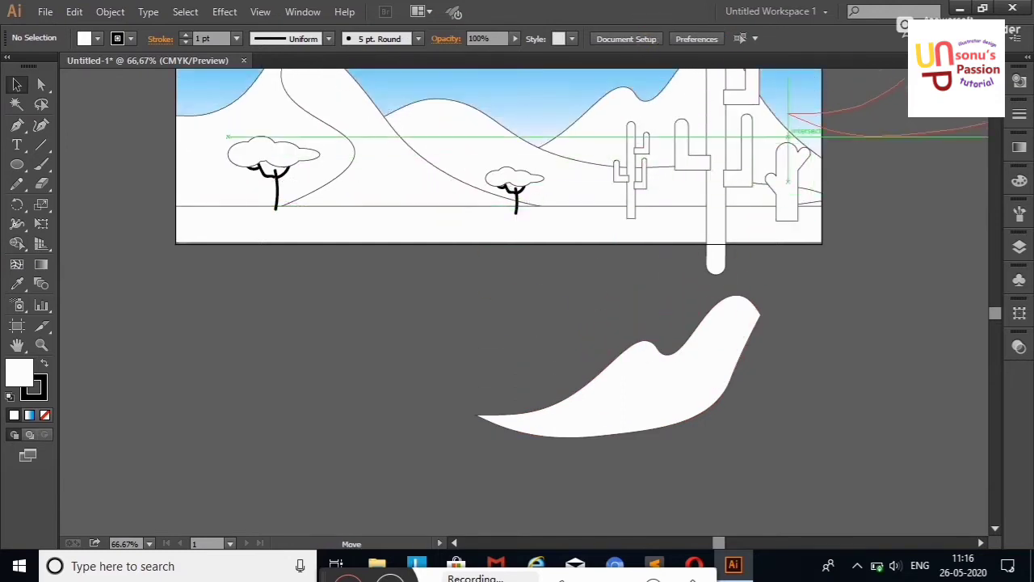
pyautogui.moveTo(636, 139); pyautogui.dragTo(631, 159)
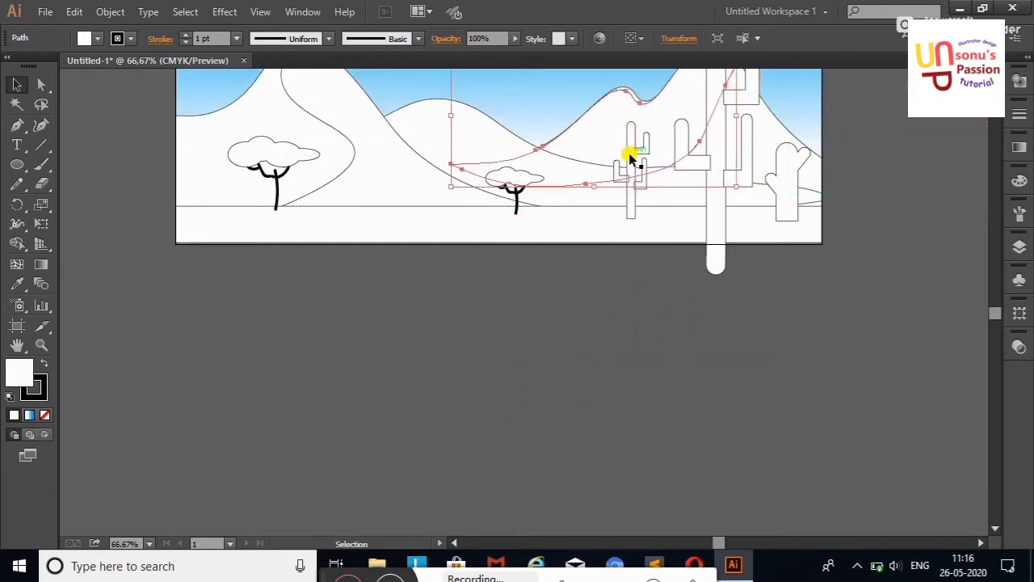
pyautogui.press('Right')
pyautogui.press('Right')
pyautogui.press('Right')
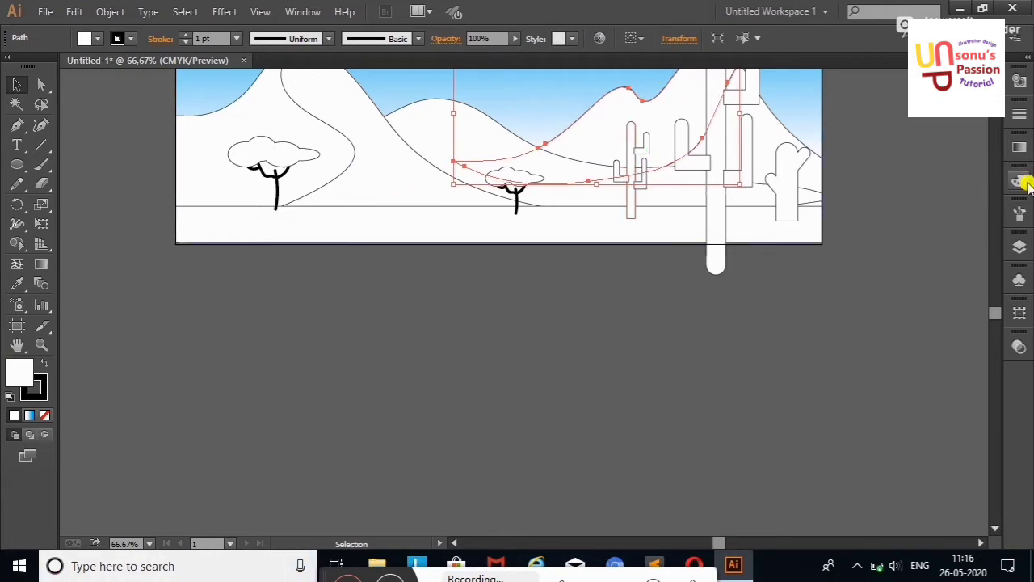
pyautogui.moveTo(995, 316); pyautogui.dragTo(995, 310)
pyautogui.click(136, 140)
pyautogui.click(612, 235)
pyautogui.click(887, 181)
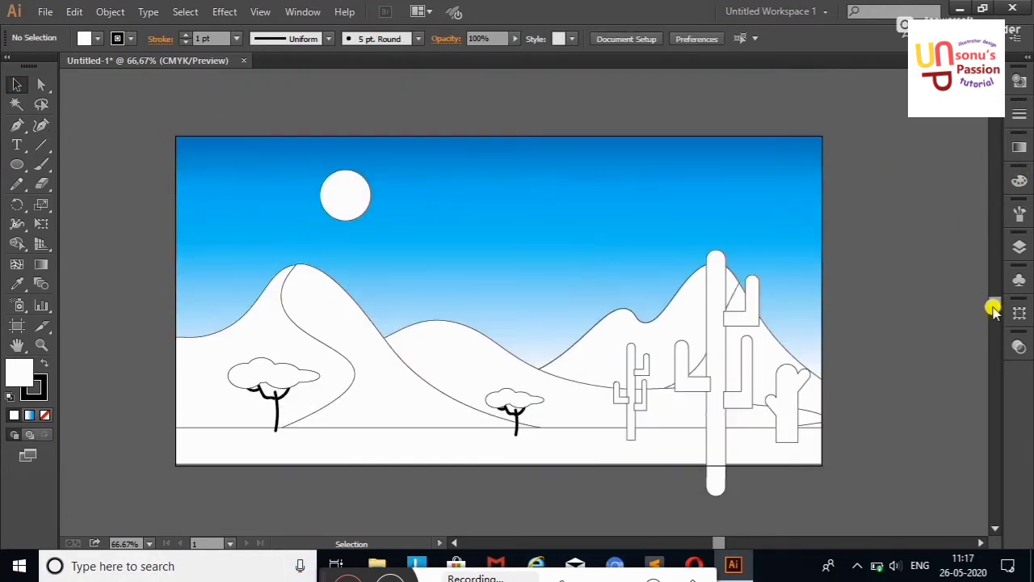
pyautogui.moveTo(995, 311); pyautogui.dragTo(995, 301)
# Copy the sun circle and enlarge the copy to 117.27 pt.
pyautogui.moveTo(347, 231)
pyautogui.keyDown('alt'); pyautogui.mouseDown()
pyautogui.moveTo(125, 141)
pyautogui.moveTo(351, 235)
pyautogui.mouseUp(); pyautogui.keyUp('alt')
pyautogui.click(773, 212)
pyautogui.click(576, 236)
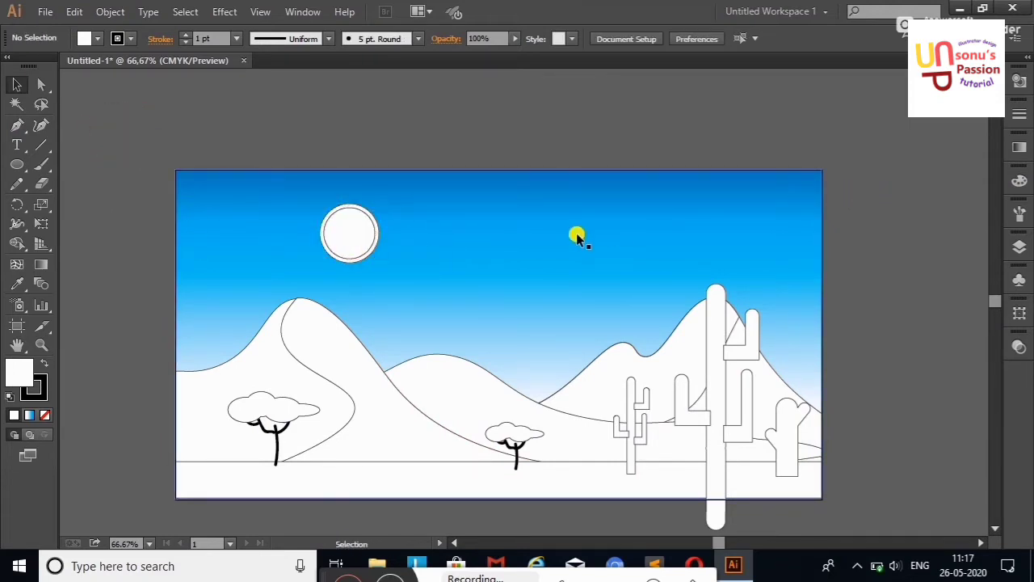
pyautogui.click(375, 227)
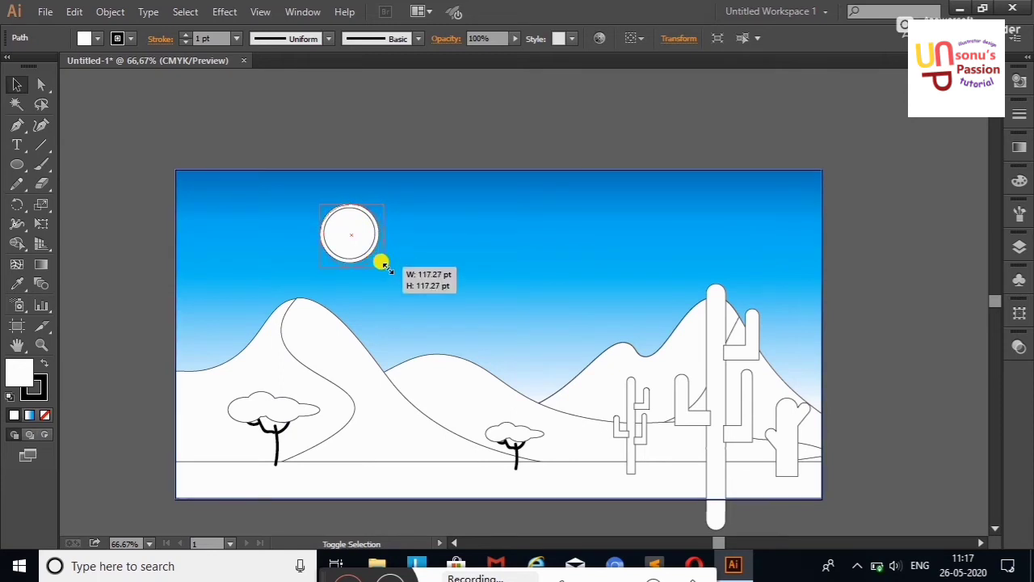
pyautogui.moveTo(381, 264); pyautogui.dragTo(381, 264)
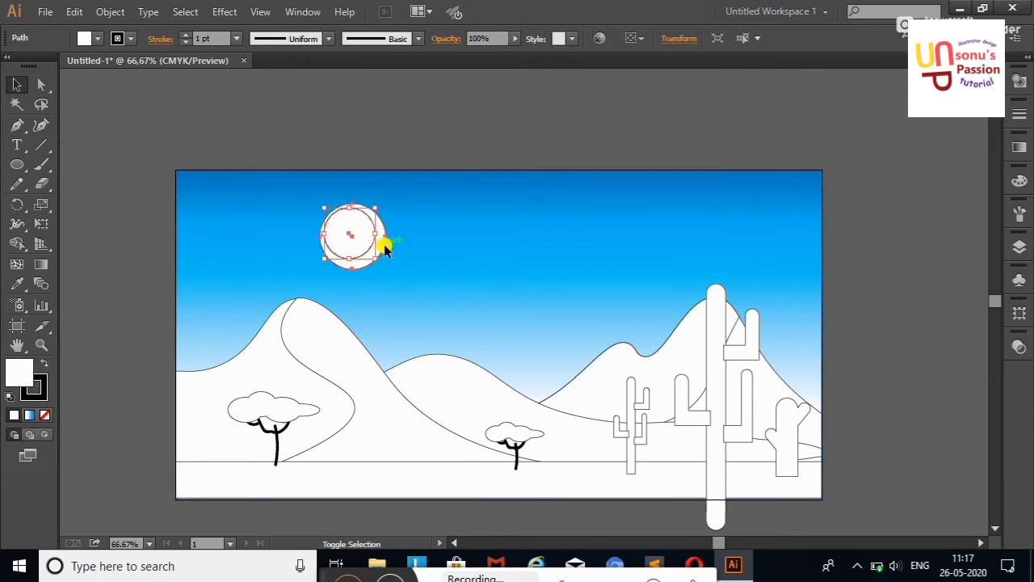
# Center the two sun circles horizontally and vertically to form a ring.
pyautogui.click(631, 38)
pyautogui.click(589, 79)
pyautogui.click(485, 146)
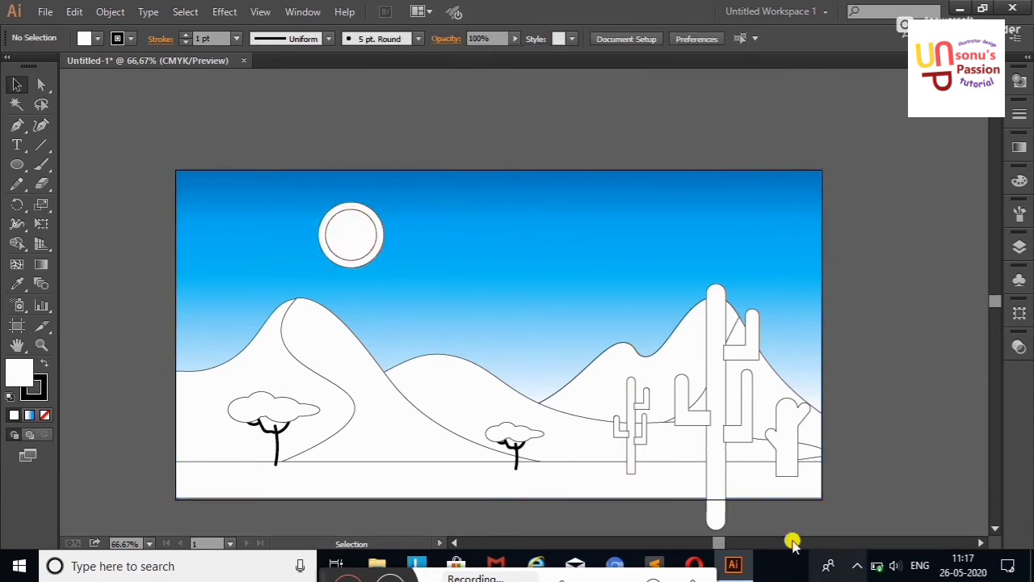
# Fill the left dune face with a darker custom orange.
pyautogui.click(237, 375)
pyautogui.click(97, 38)
pyautogui.click(146, 65)
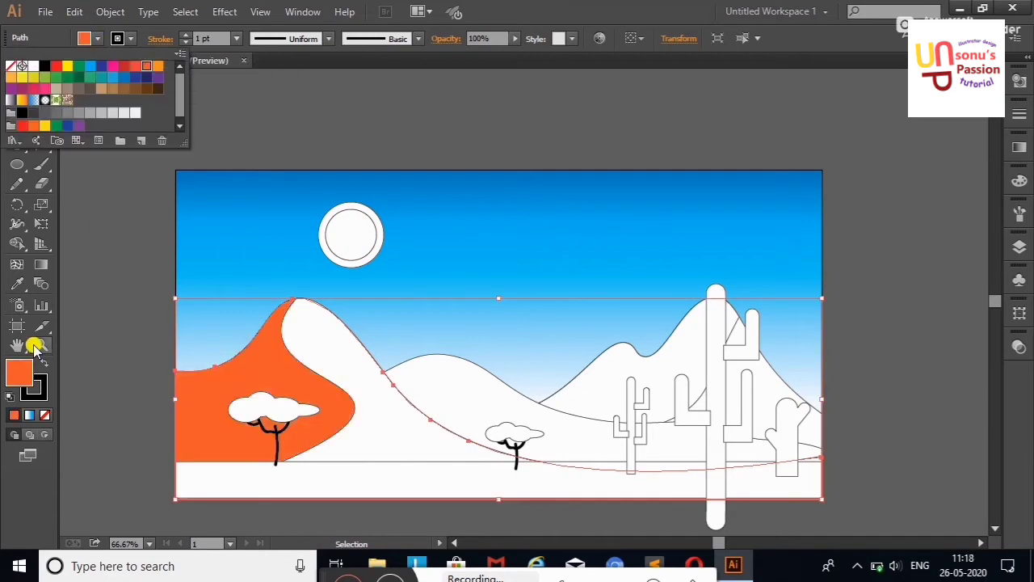
pyautogui.doubleClick(19, 372)
pyautogui.click(487, 201)
pyautogui.click(750, 178)
pyautogui.click(223, 157)
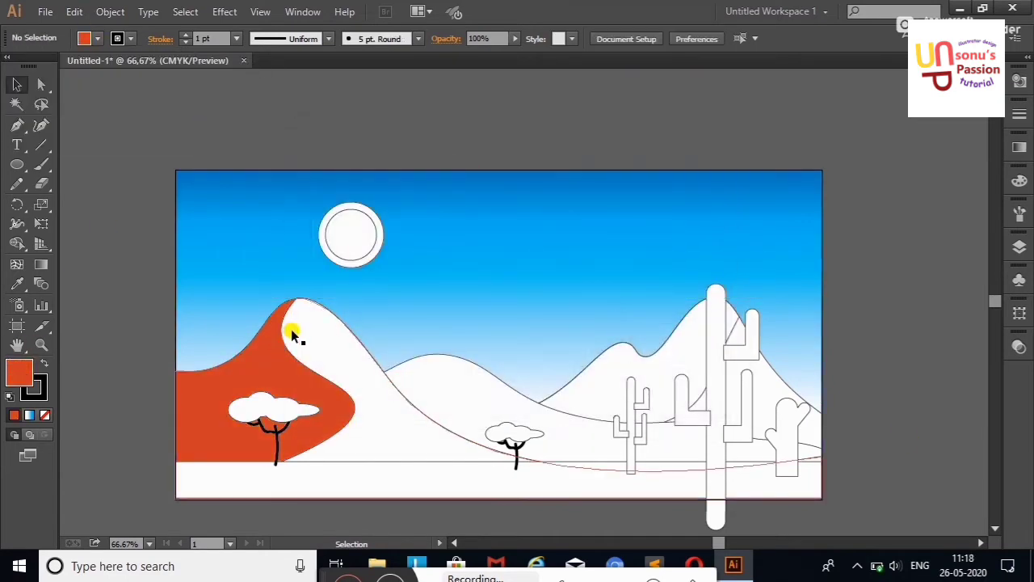
# Fill the right dune face with a darker custom purple.
pyautogui.click(293, 334)
pyautogui.click(97, 38)
pyautogui.click(158, 77)
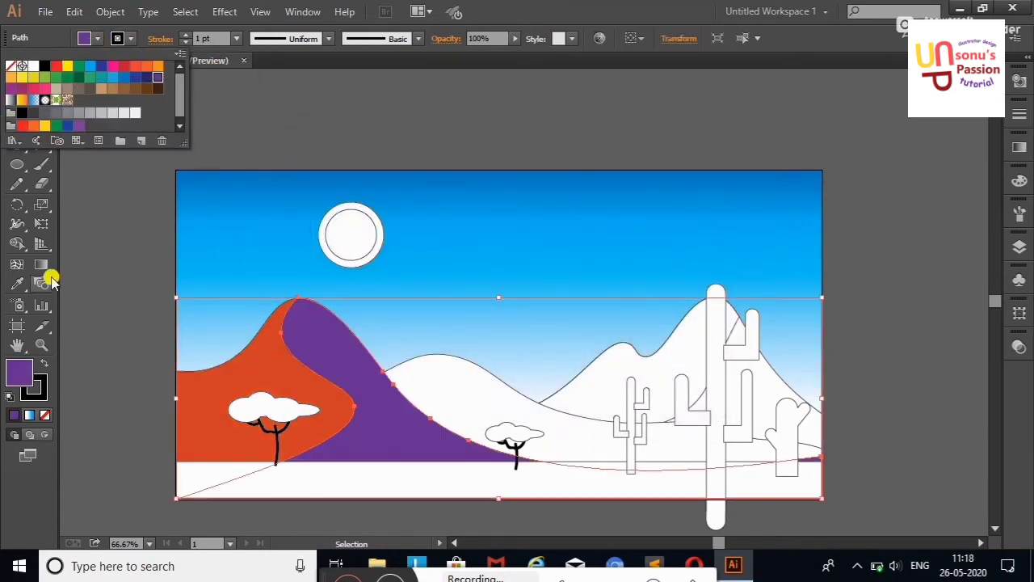
pyautogui.doubleClick(20, 372)
pyautogui.click(452, 340)
pyautogui.click(686, 178)
pyautogui.click(203, 137)
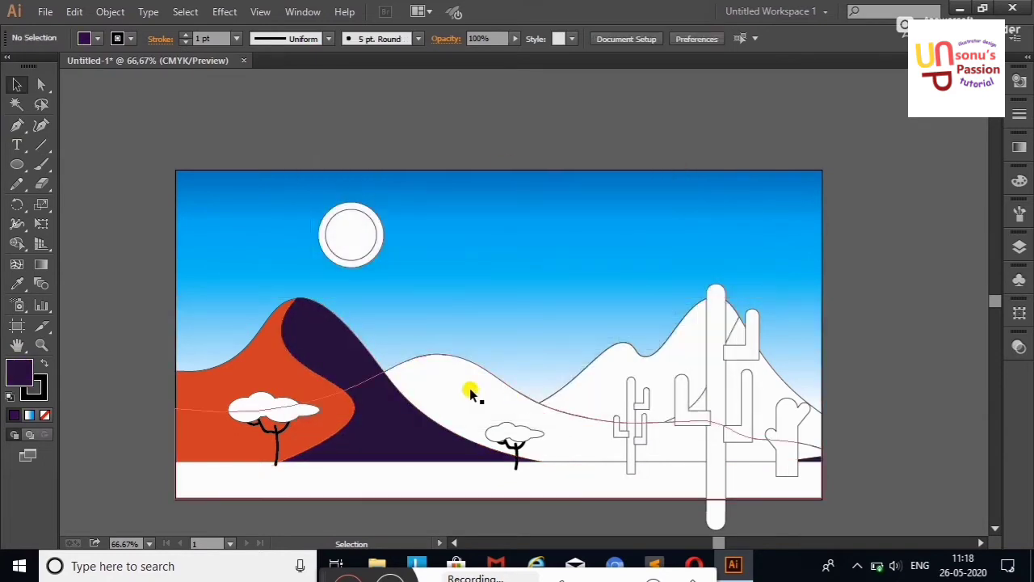
# Eyedropper the dark orange onto the middle white dune.
pyautogui.click(471, 392)
pyautogui.click(17, 283)
pyautogui.click(242, 380)
pyautogui.click(17, 84)
pyautogui.click(95, 139)
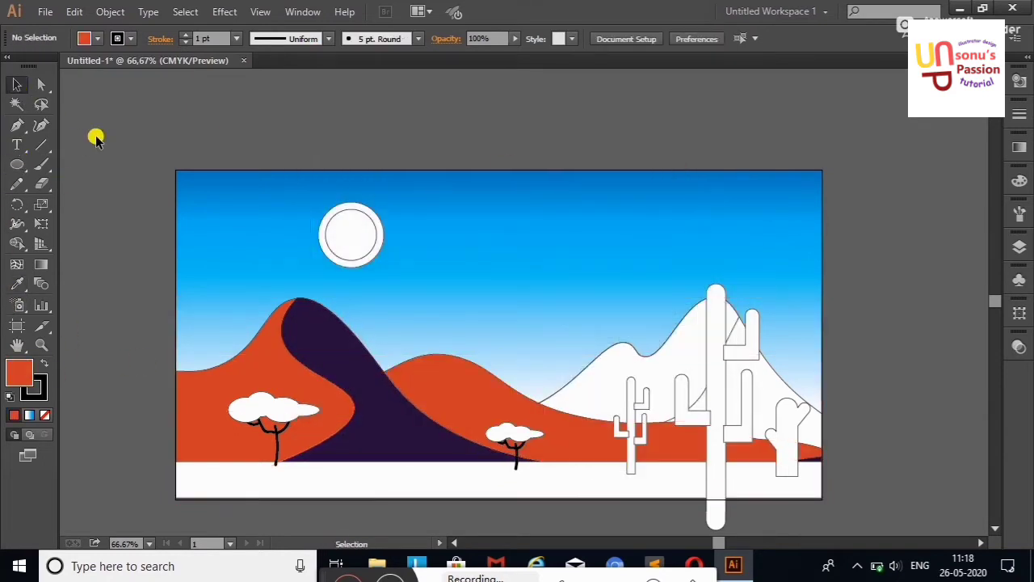
# Fill the right mountain orange and lower its opacity to 20%.
pyautogui.click(746, 393)
pyautogui.click(97, 38)
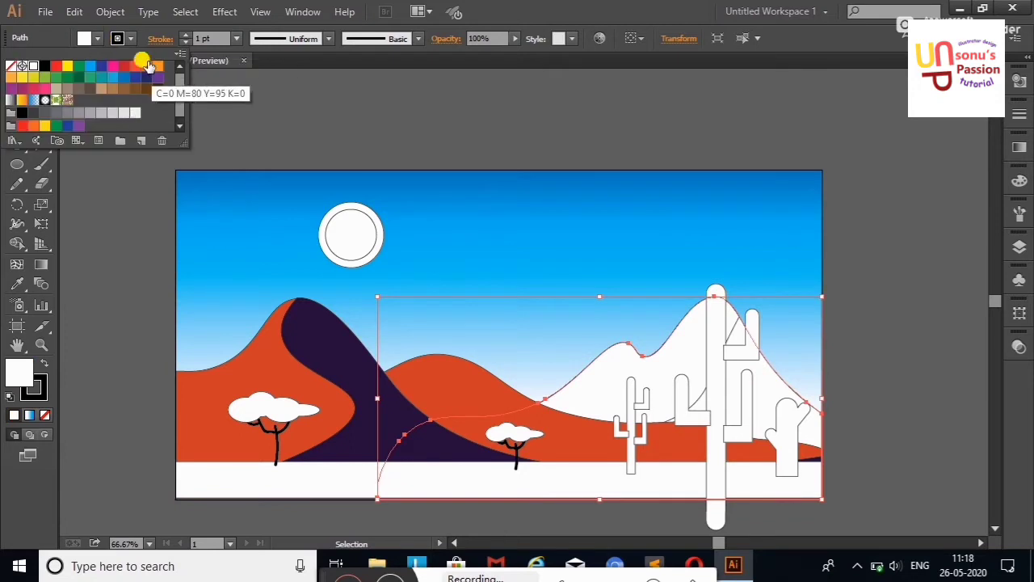
pyautogui.click(148, 66)
pyautogui.doubleClick(19, 372)
pyautogui.click(686, 178)
pyautogui.click(878, 178)
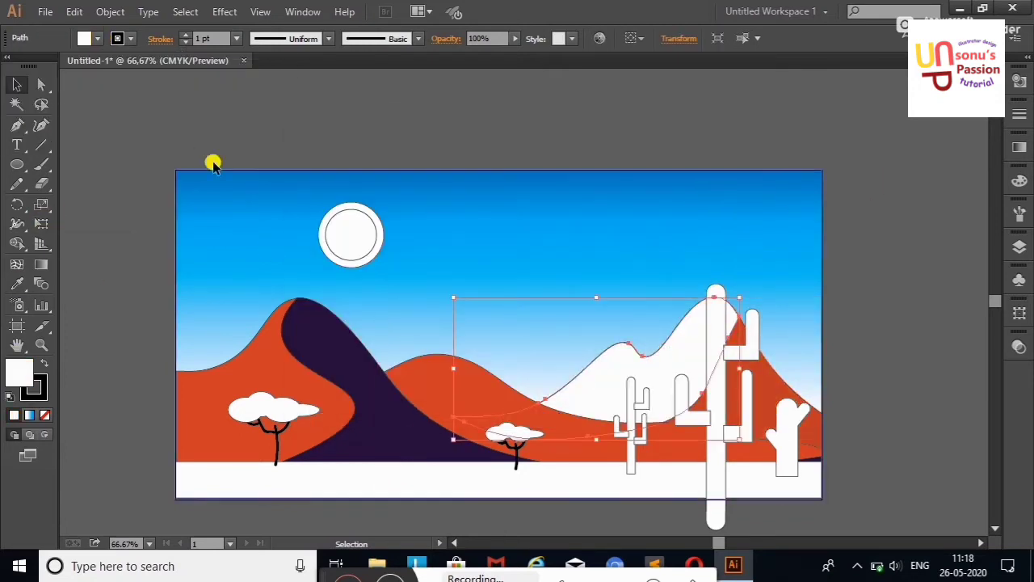
pyautogui.click(515, 38)
pyautogui.moveTo(480, 46); pyautogui.dragTo(460, 48)
pyautogui.click(224, 164)
# Try orange, dark purple, then yellow swatch fills on the right mountain.
pyautogui.click(614, 380)
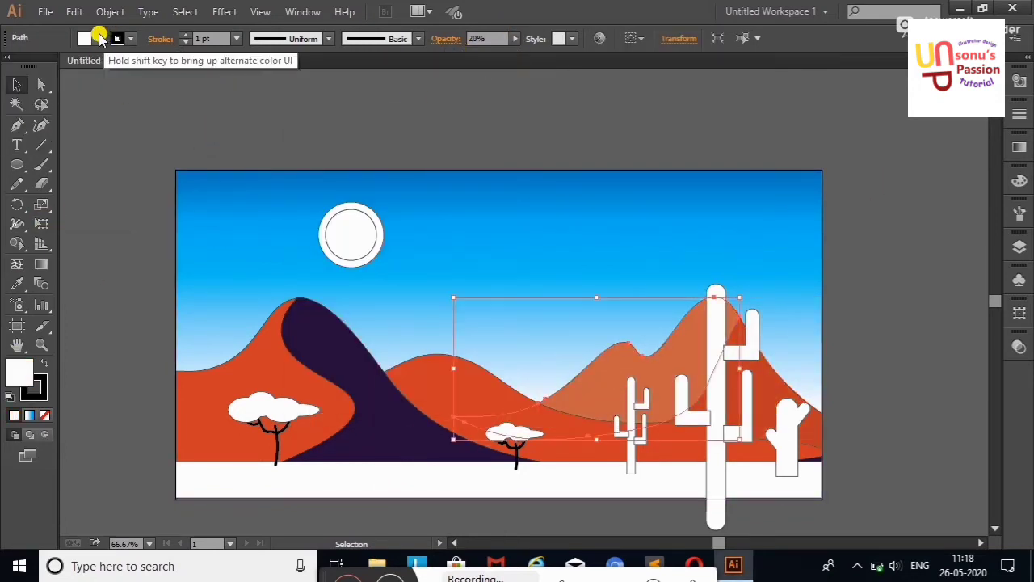
pyautogui.click(99, 38)
pyautogui.click(157, 66)
pyautogui.click(156, 79)
pyautogui.click(84, 292)
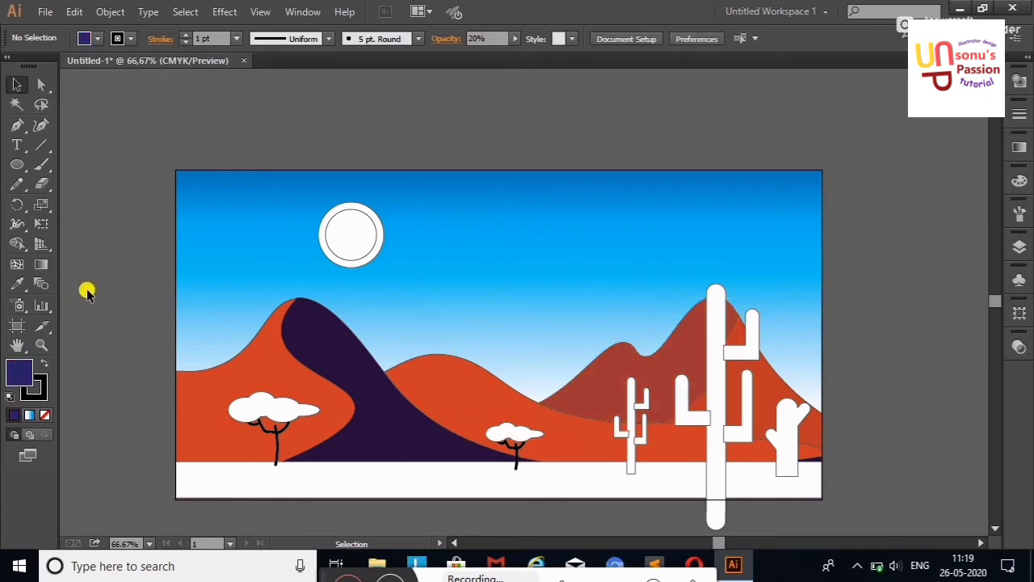
pyautogui.click(616, 372)
pyautogui.click(97, 38)
pyautogui.click(84, 65)
pyautogui.click(141, 272)
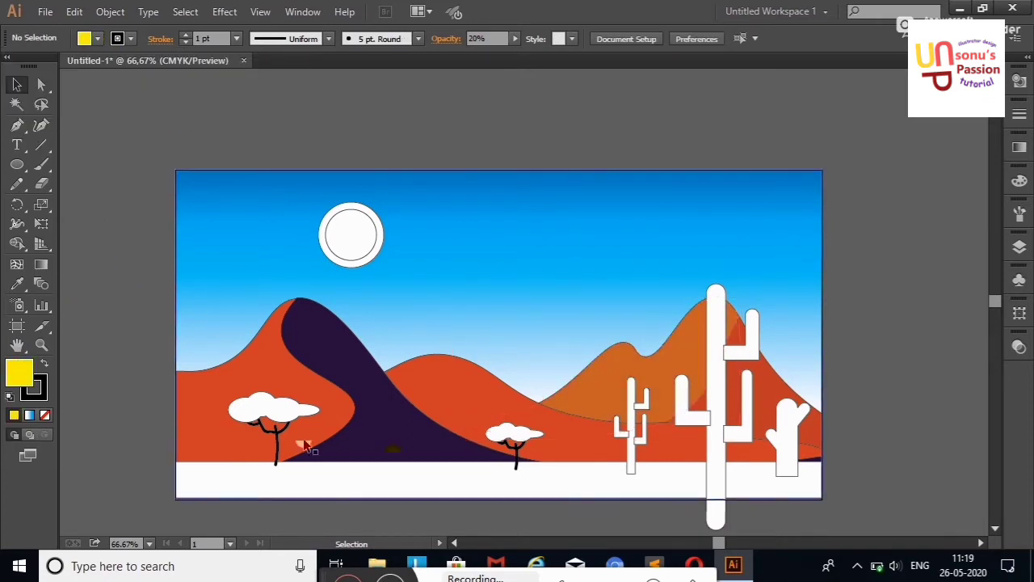
# Eyedropper the dune's dark purple onto both white tree canopies.
pyautogui.scroll(-2, 999, 305)
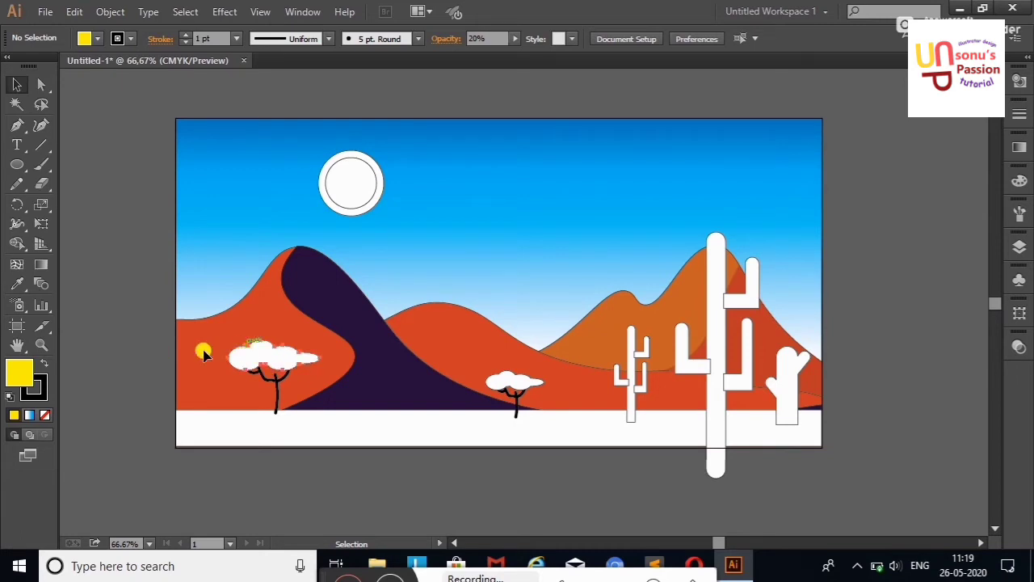
pyautogui.click(259, 356)
pyautogui.press('i')
pyautogui.click(342, 300)
pyautogui.click(17, 84)
pyautogui.click(515, 381)
pyautogui.press('i')
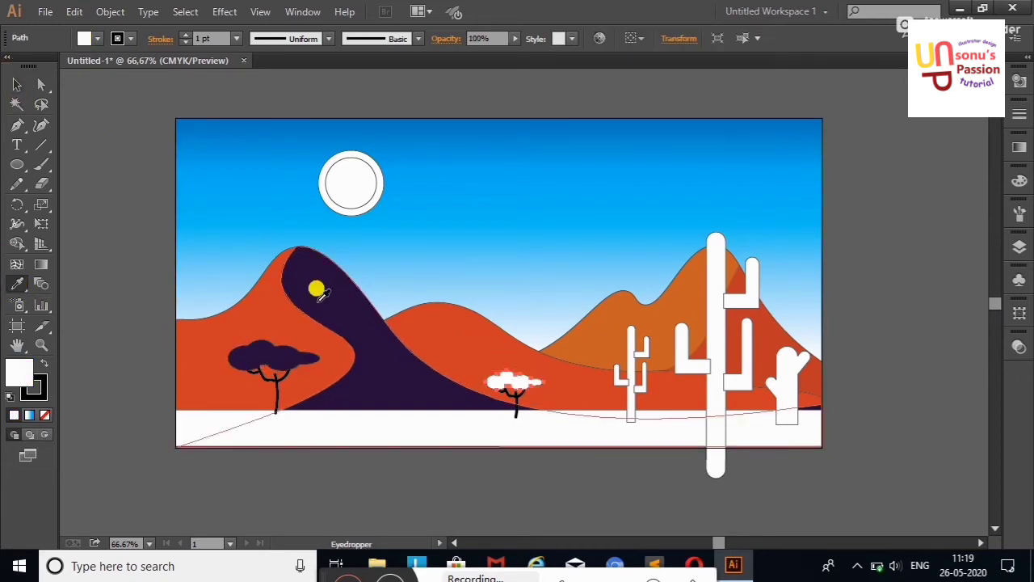
pyautogui.click(316, 289)
pyautogui.press('v')
pyautogui.click(105, 196)
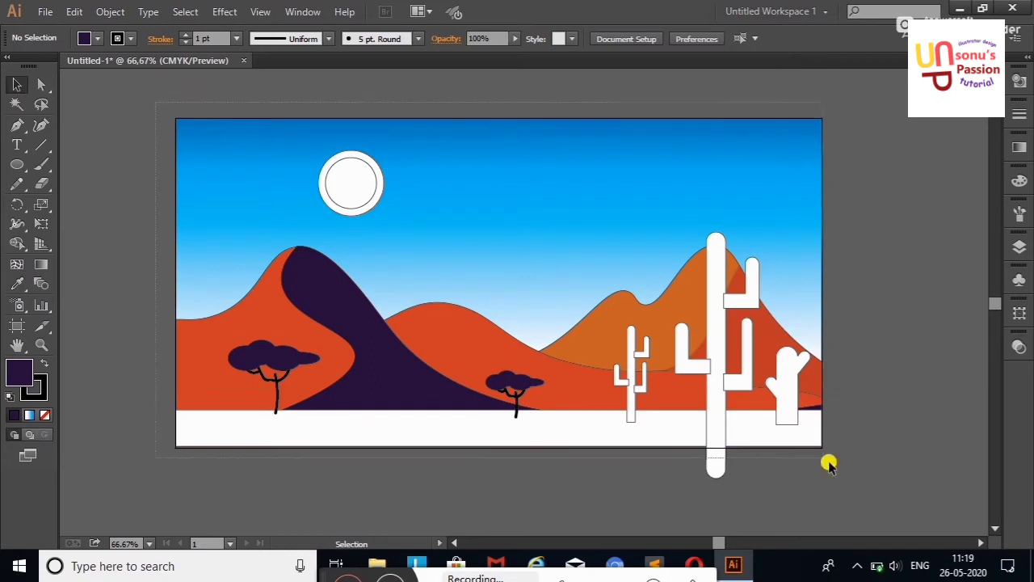
pyautogui.moveTo(829, 462); pyautogui.dragTo(196, 212)
# Fill the ground rectangle with a brighter orange from the Color Picker.
pyautogui.click(396, 434)
pyautogui.click(89, 38)
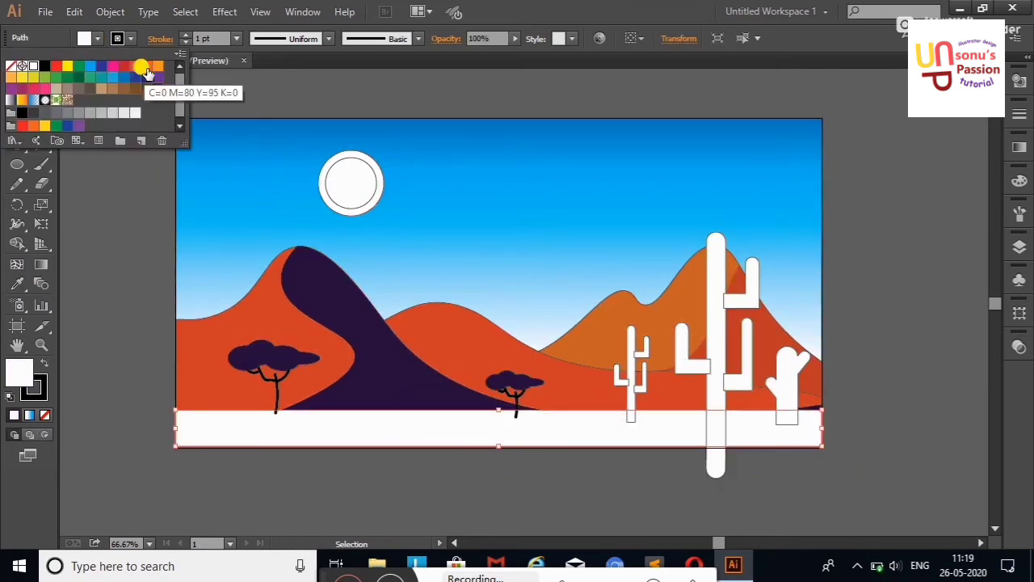
pyautogui.click(144, 75)
pyautogui.doubleClick(19, 372)
pyautogui.moveTo(439, 200); pyautogui.dragTo(445, 181)
pyautogui.moveTo(529, 367); pyautogui.dragTo(529, 355)
pyautogui.click(478, 168)
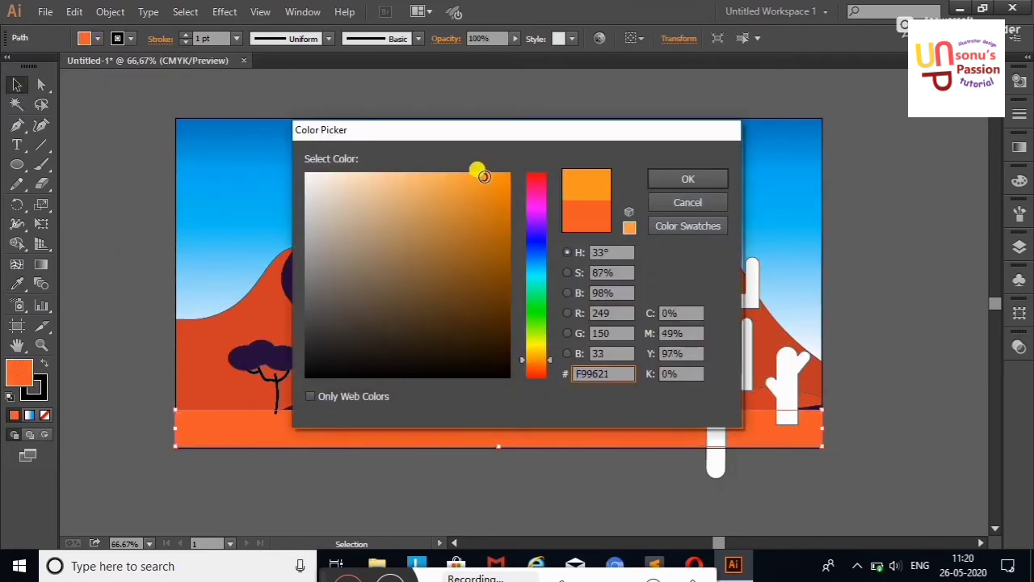
pyautogui.press('Return')
pyautogui.click(134, 169)
# Give a ground copy a linear gradient with orange stops and place it over the ground.
pyautogui.click(283, 432)
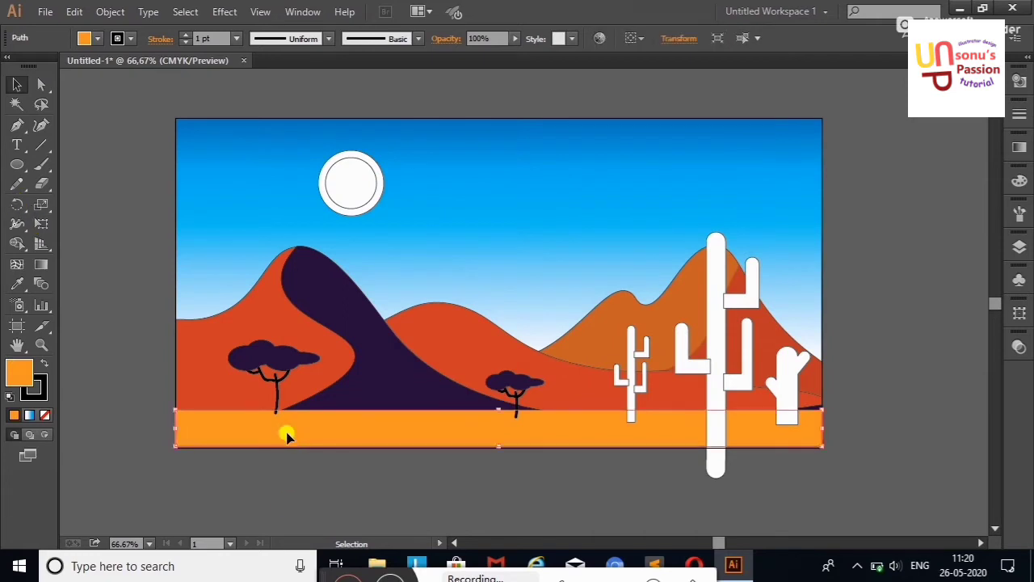
pyautogui.moveTo(287, 435); pyautogui.dragTo(301, 488)
pyautogui.click(1020, 147)
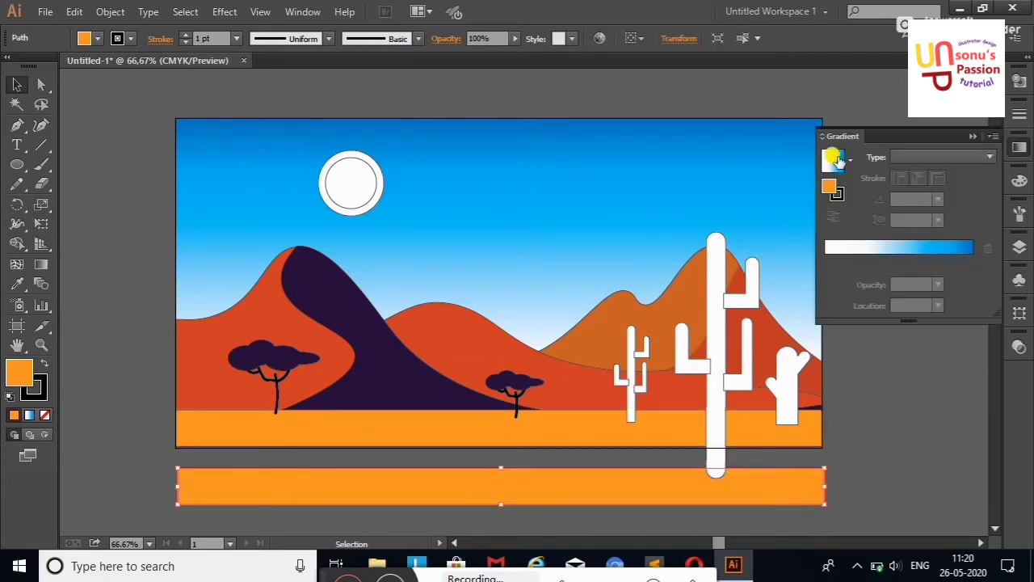
pyautogui.click(832, 160)
pyautogui.doubleClick(972, 261)
pyautogui.click(852, 320)
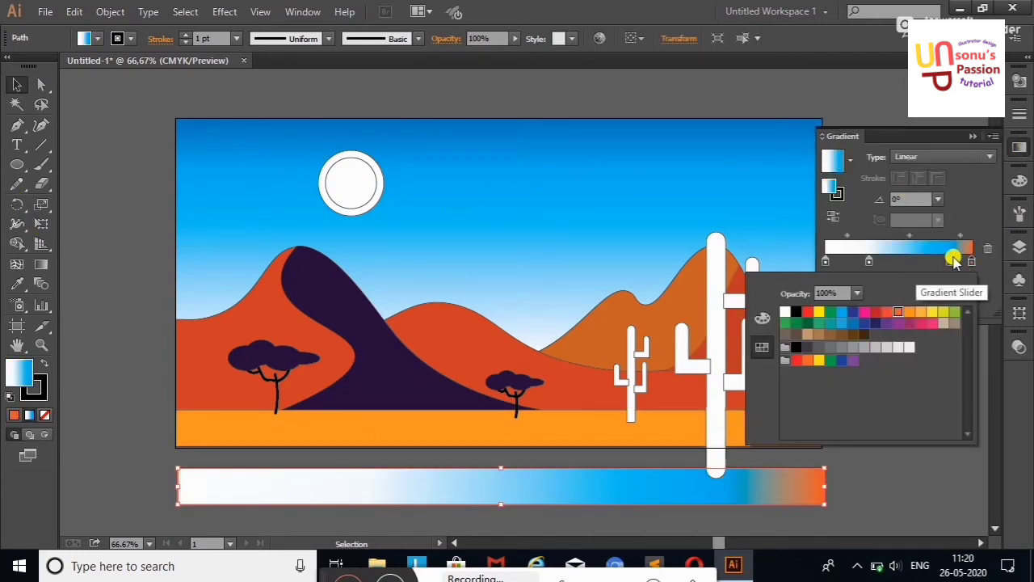
pyautogui.doubleClick(949, 261)
pyautogui.click(852, 319)
pyautogui.click(973, 135)
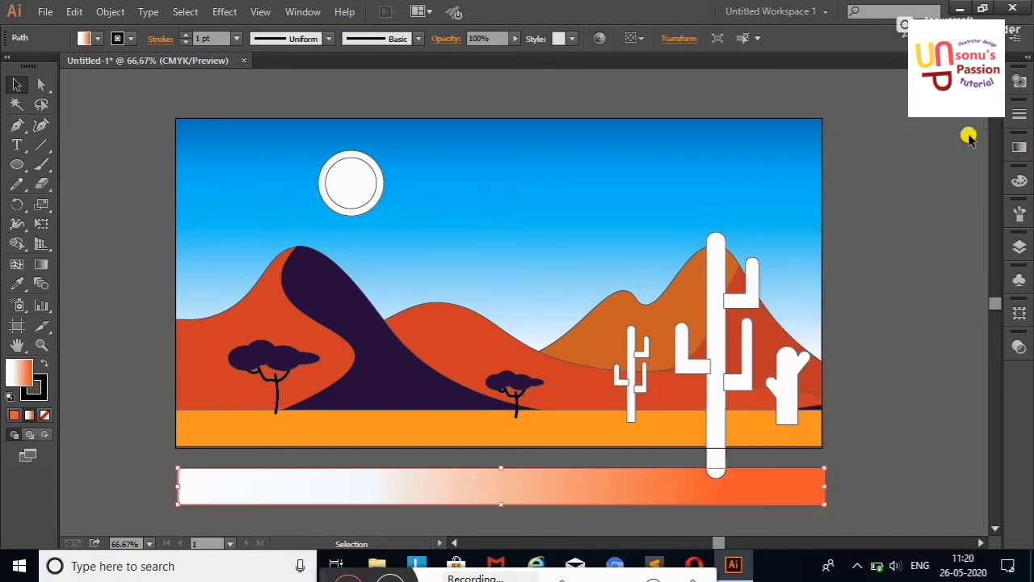
pyautogui.moveTo(470, 486); pyautogui.dragTo(468, 424)
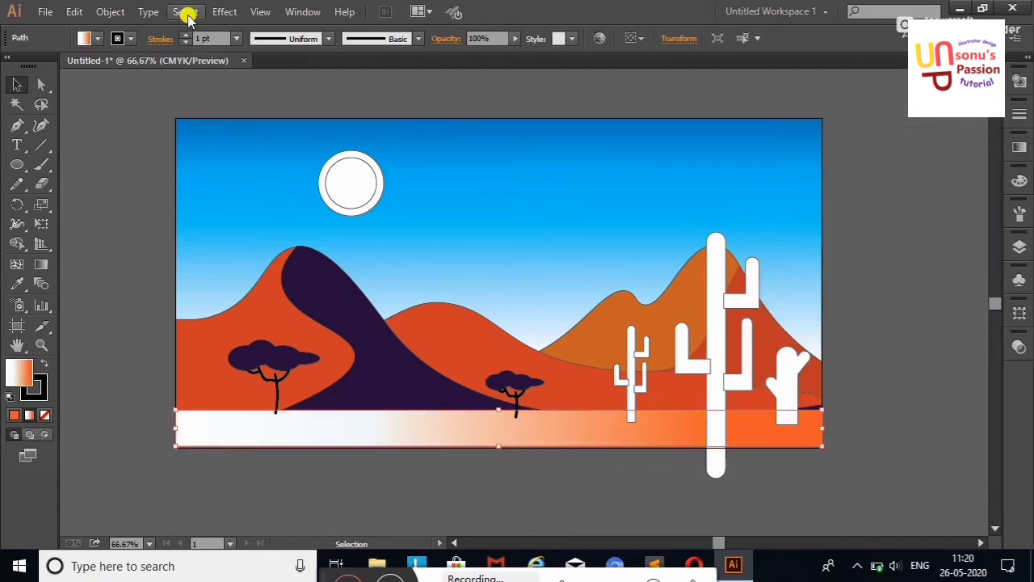
# Apply Grain with Intensity 57 and Contrast about 99, then set opacity to 32%.
pyautogui.click(225, 12)
pyautogui.click(467, 374)
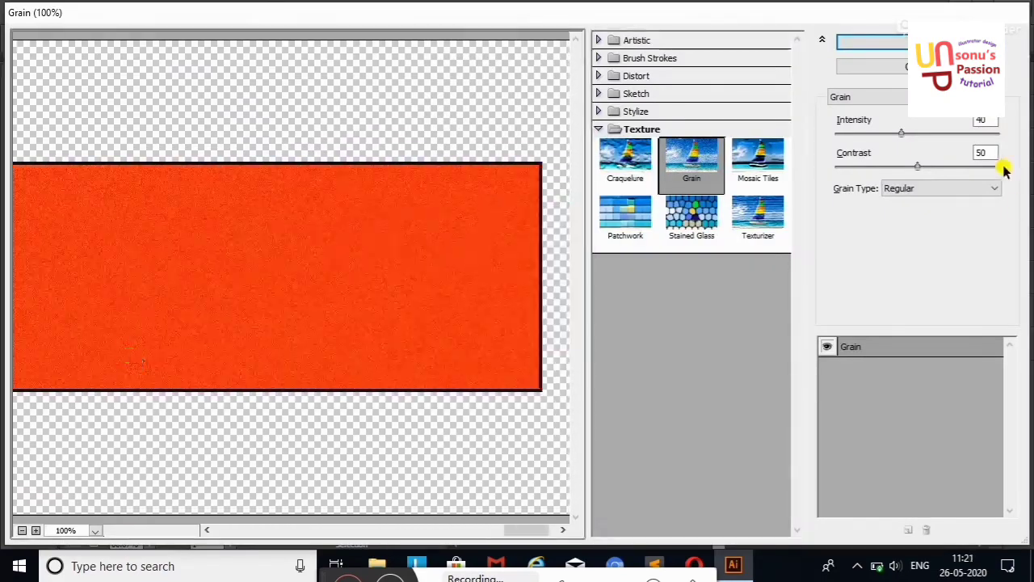
pyautogui.moveTo(901, 133); pyautogui.dragTo(928, 132)
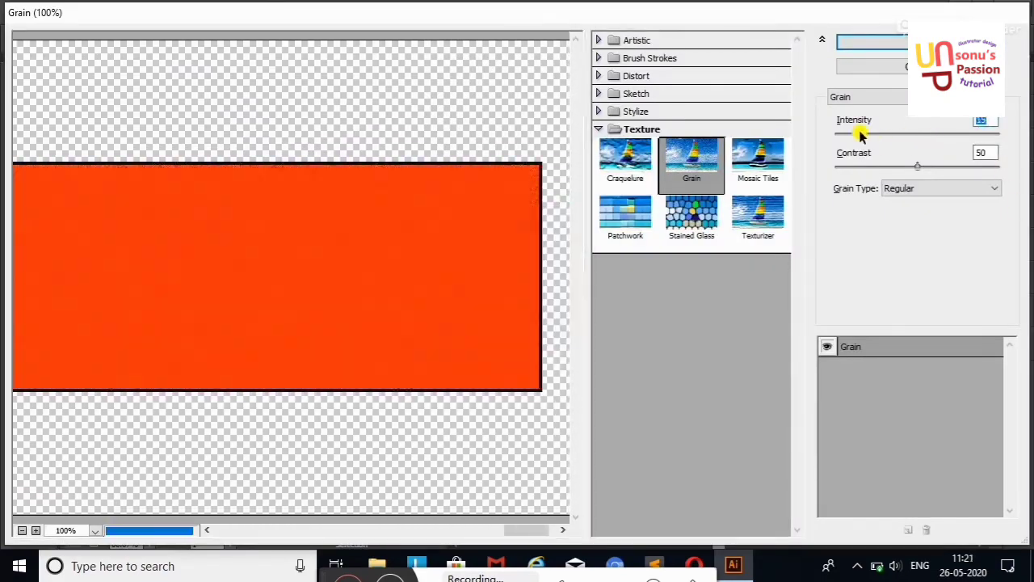
pyautogui.moveTo(919, 170)
pyautogui.mouseDown()
pyautogui.moveTo(873, 167)
pyautogui.moveTo(997, 176)
pyautogui.mouseUp()
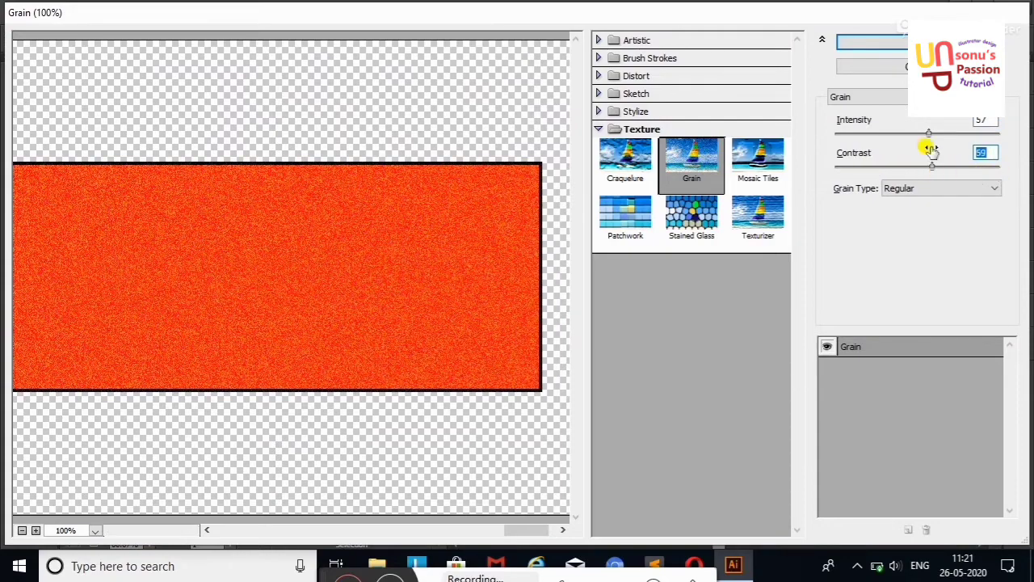
pyautogui.press('Return')
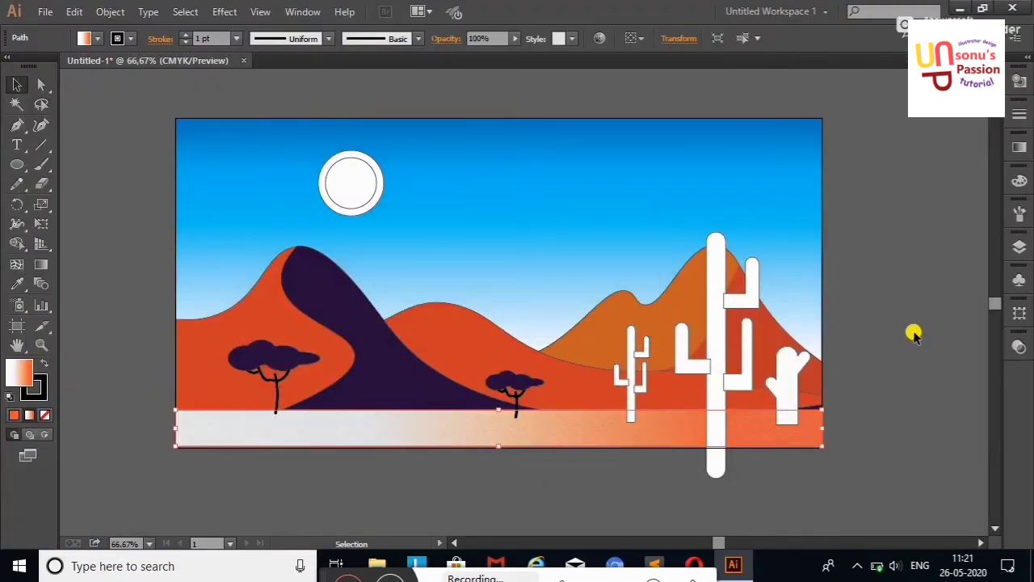
pyautogui.moveTo(514, 44); pyautogui.dragTo(468, 53)
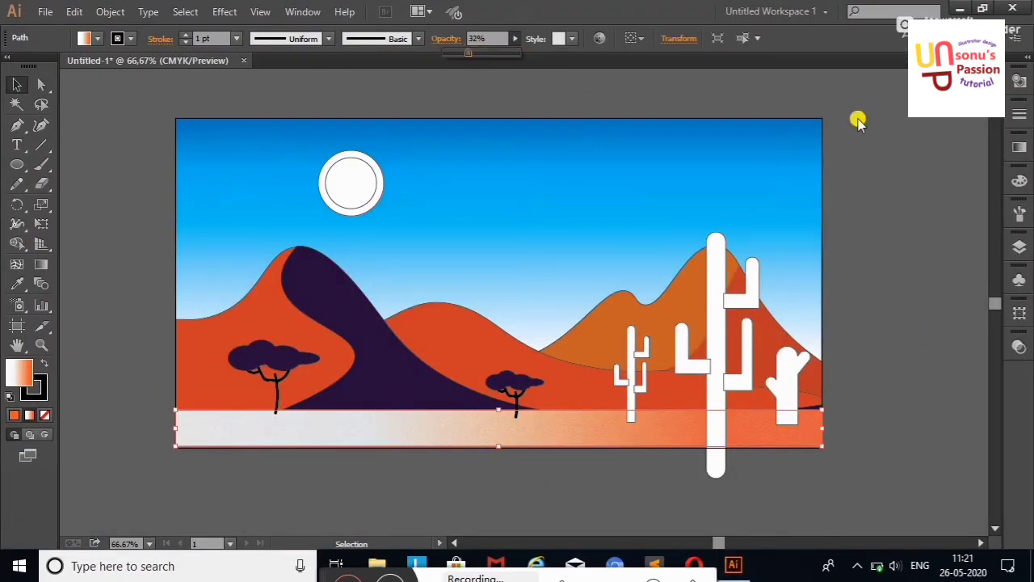
pyautogui.click(687, 464)
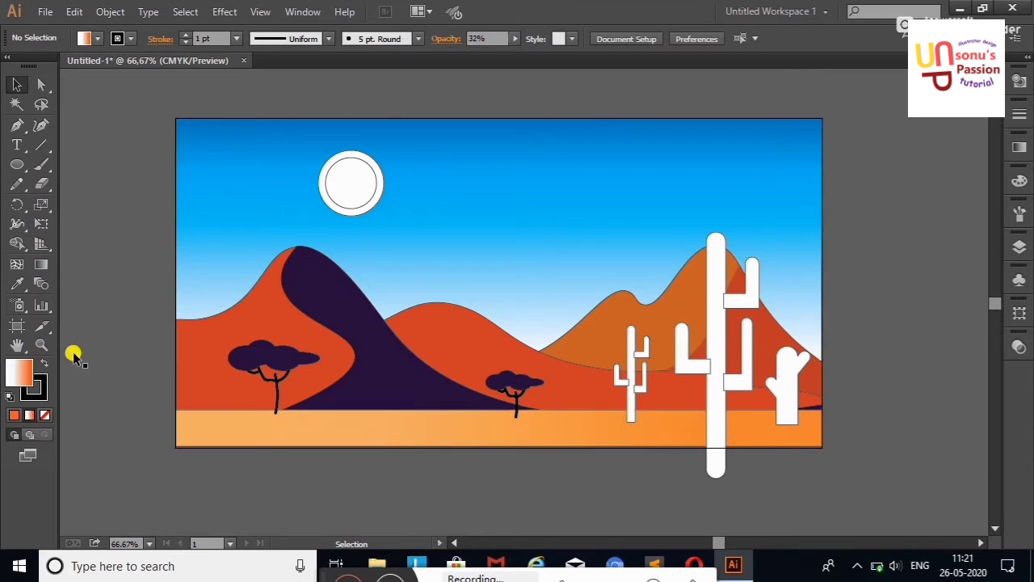
# Remove the stroke from all artwork, then undo it.
pyautogui.hotkey('ctrl', 'a')
pyautogui.click(130, 39)
pyautogui.click(29, 134)
pyautogui.click(121, 234)
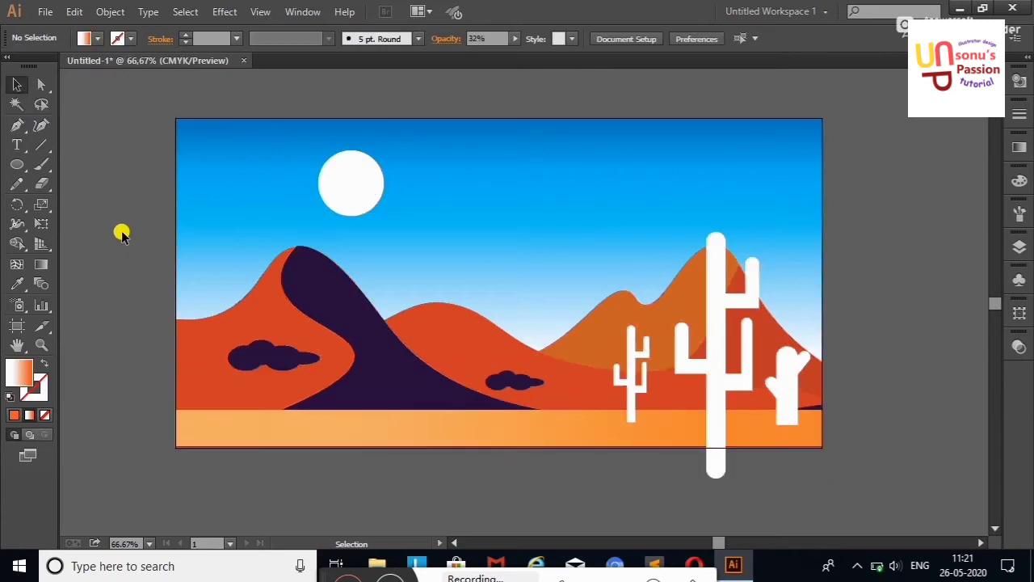
pyautogui.hotkey('ctrl', 'z')
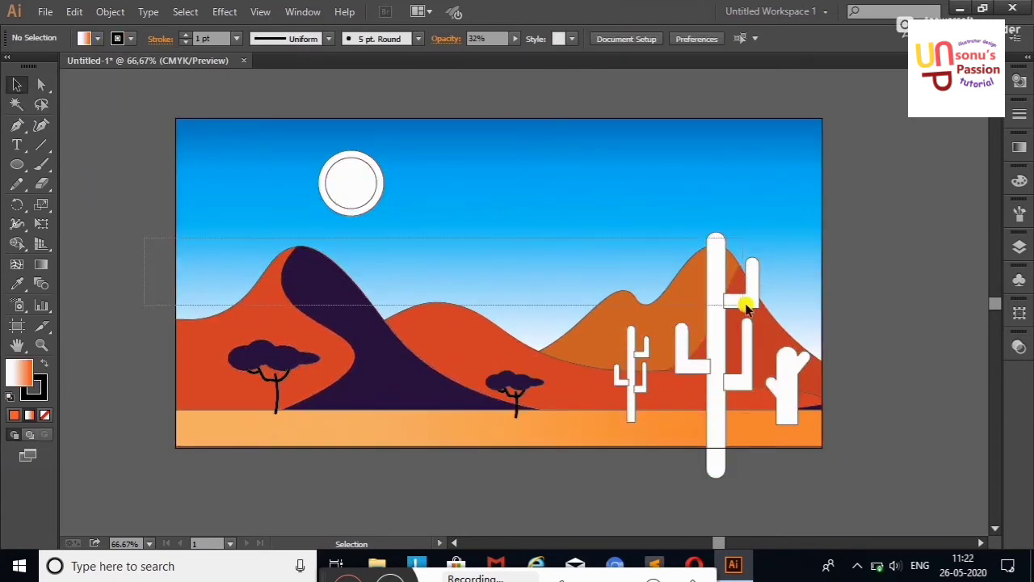
# Set stroke to None on the landscape shapes and cacti, then check the small tree's fill.
pyautogui.moveTo(808, 365); pyautogui.dragTo(808, 365)
pyautogui.click(130, 39)
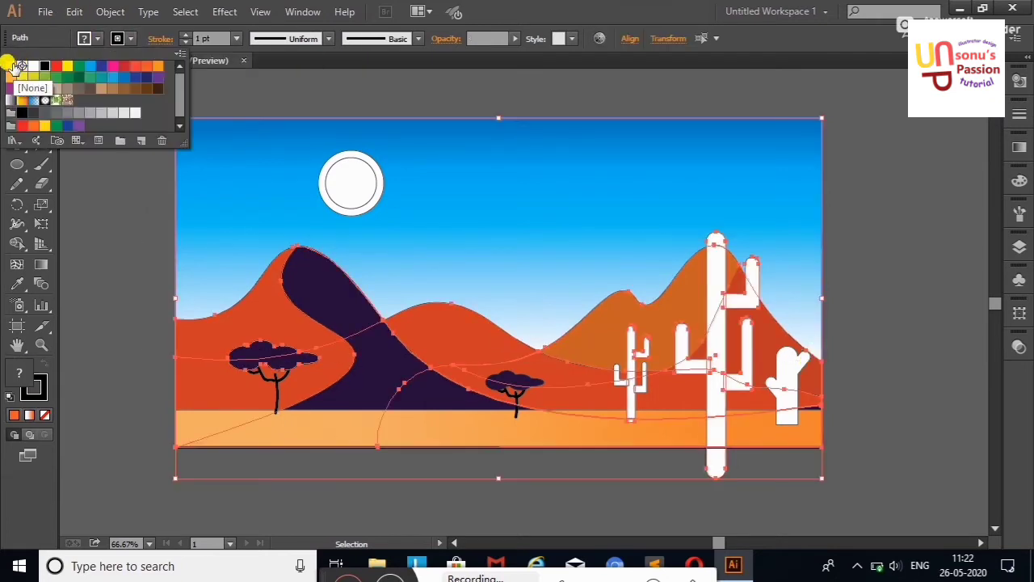
pyautogui.click(18, 65)
pyautogui.click(95, 168)
pyautogui.click(503, 376)
pyautogui.click(84, 38)
pyautogui.click(154, 265)
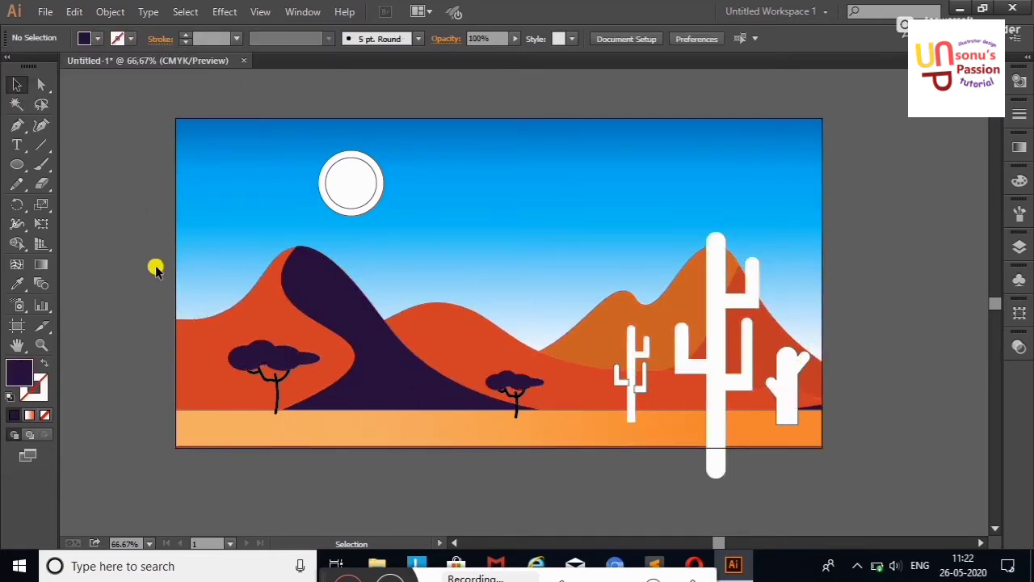
# Inspect the fill of the background, sand strip and mountains.
pyautogui.moveTo(138, 351); pyautogui.dragTo(193, 460)
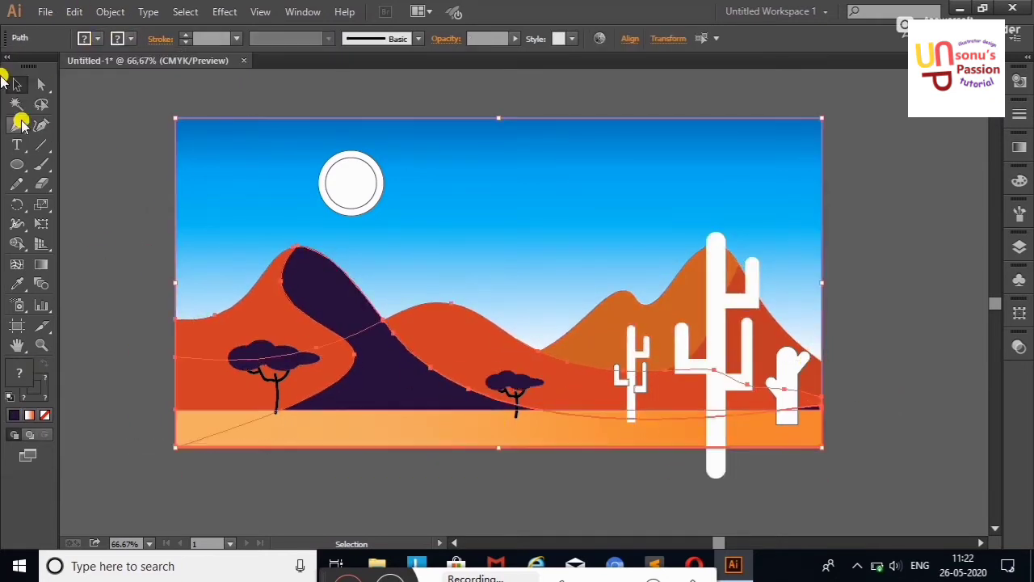
pyautogui.click(89, 39)
pyautogui.click(97, 233)
pyautogui.click(404, 422)
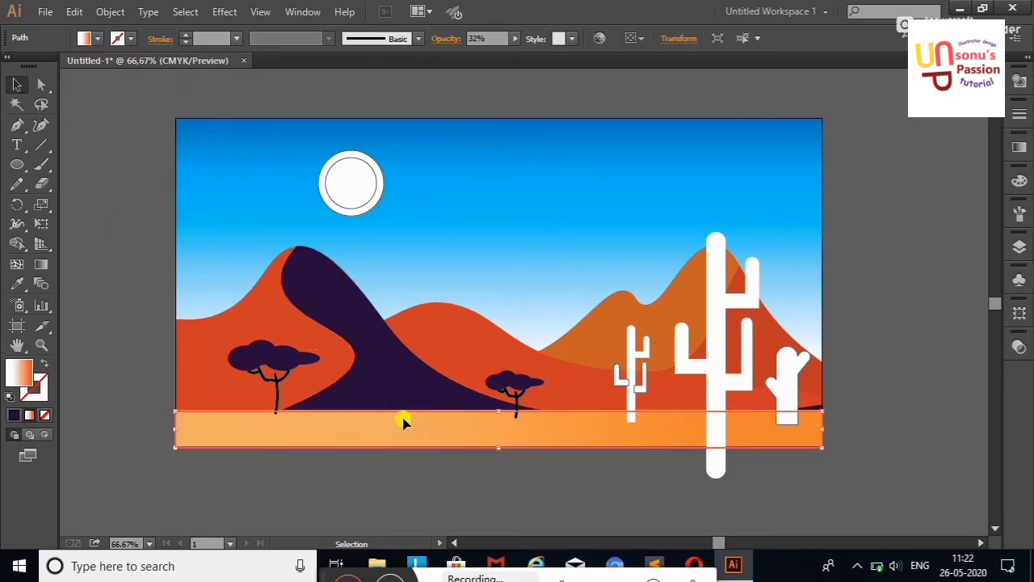
pyautogui.click(88, 249)
# Fill the sun core with a softer orange-leaning yellow (FCC16B).
pyautogui.click(352, 183)
pyautogui.click(89, 39)
pyautogui.click(72, 74)
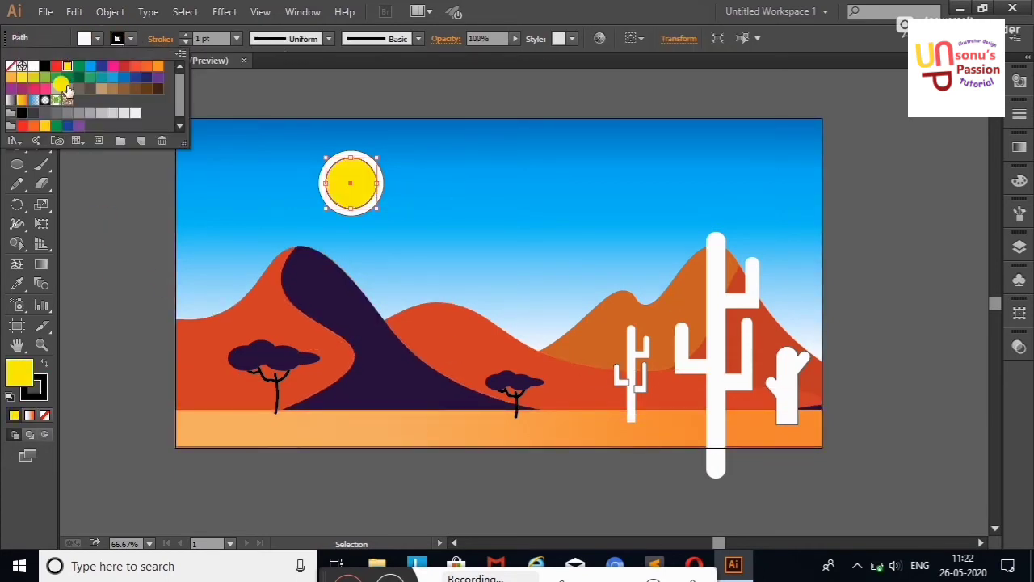
pyautogui.doubleClick(20, 372)
pyautogui.moveTo(536, 358)
pyautogui.mouseDown()
pyautogui.moveTo(538, 337)
pyautogui.moveTo(542, 351)
pyautogui.mouseUp()
pyautogui.press('Return')
pyautogui.click(593, 185)
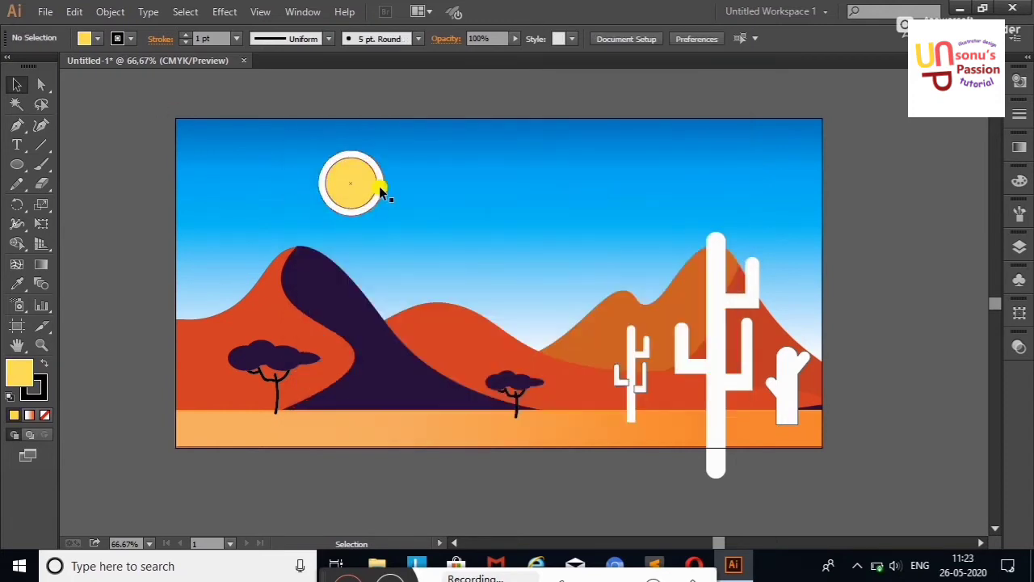
# Give the sun's white ring the sun's yellow fill and no outline.
pyautogui.click(381, 191)
pyautogui.click(17, 284)
pyautogui.click(331, 165)
pyautogui.click(130, 38)
pyautogui.click(14, 62)
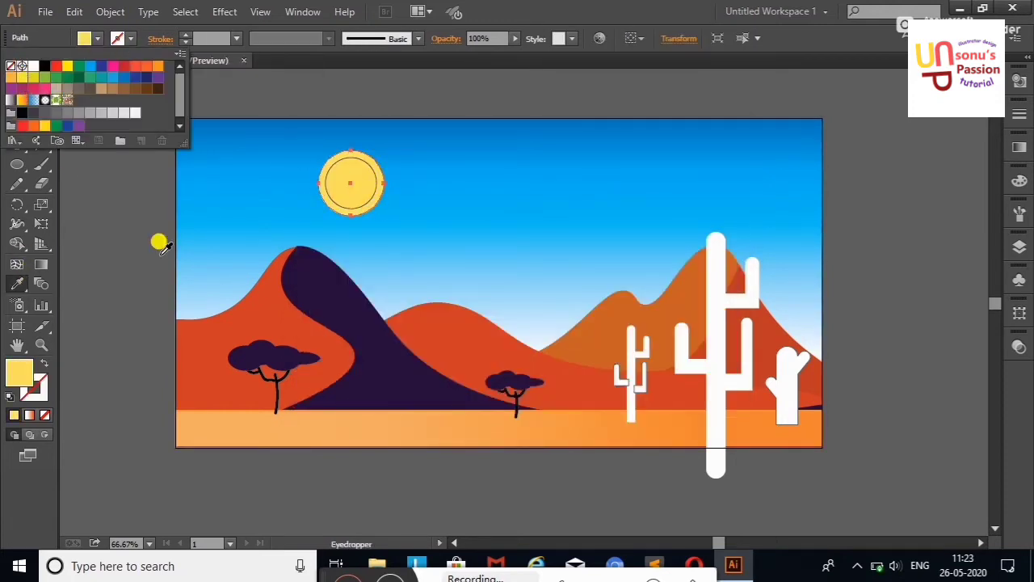
pyautogui.rightClick(88, 116)
pyautogui.press('Escape')
pyautogui.press('v')
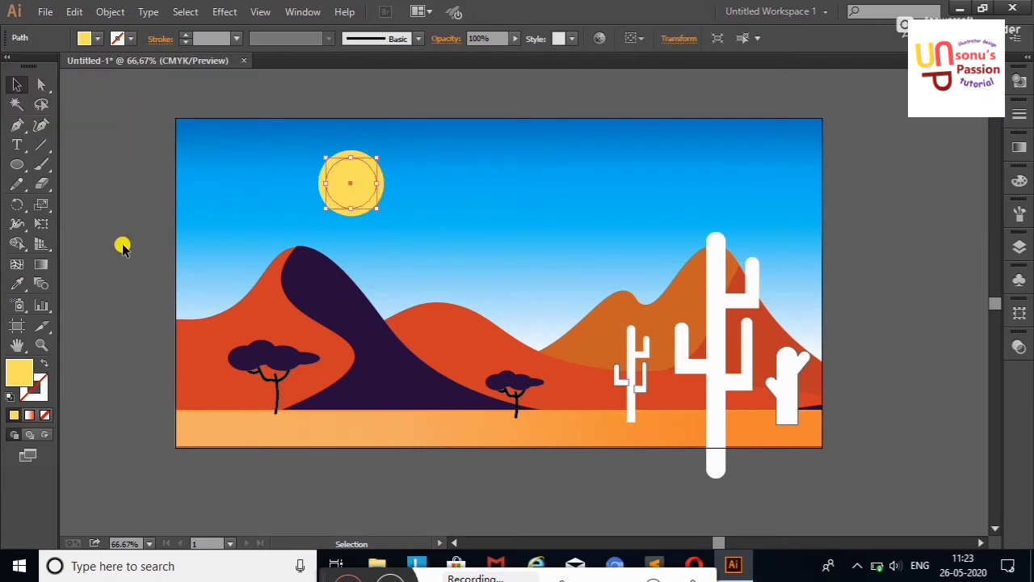
# Lower the sun ring's opacity to about 51%.
pyautogui.click(364, 174)
pyautogui.click(515, 38)
pyautogui.moveTo(517, 55); pyautogui.dragTo(475, 50)
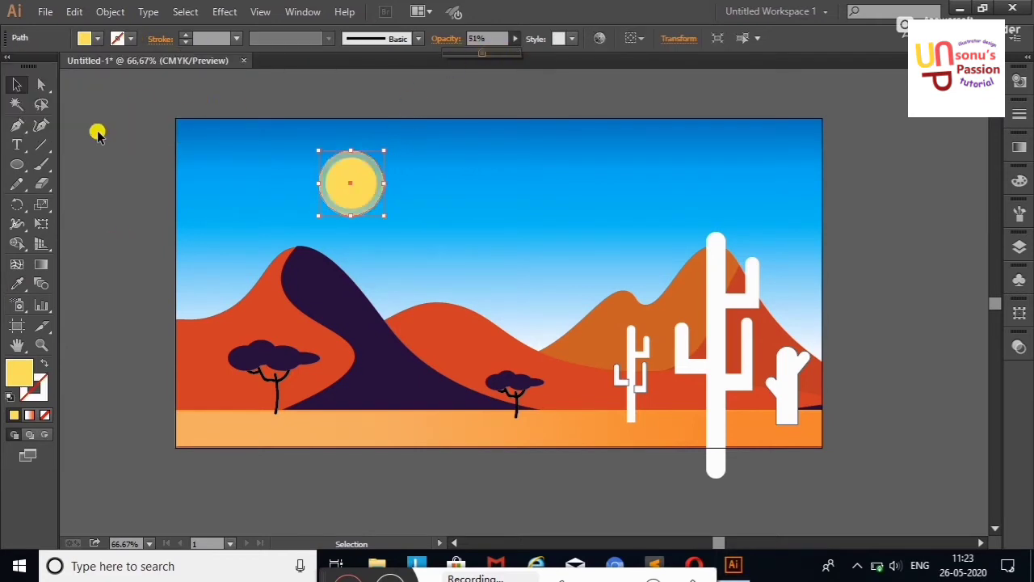
pyautogui.click(97, 133)
pyautogui.click(723, 283)
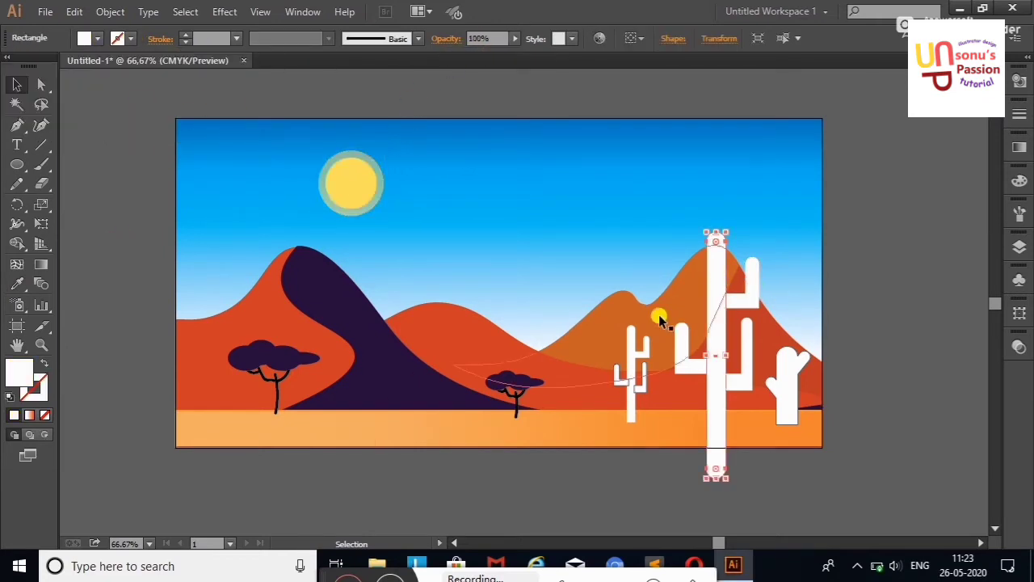
# Eyedropper the dark purple onto the big cactus and the small cactus.
pyautogui.keyDown('shift'); pyautogui.click(751, 288); pyautogui.keyUp('shift')
pyautogui.click(336, 339)
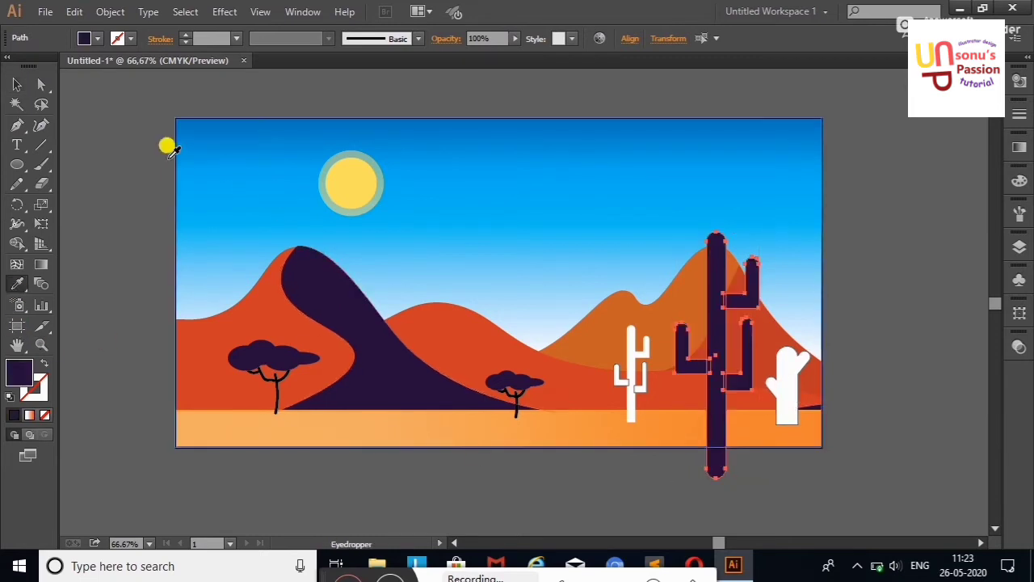
pyautogui.press('v')
pyautogui.click(87, 184)
pyautogui.click(632, 360)
pyautogui.keyDown('shift'); pyautogui.click(639, 359); pyautogui.keyUp('shift')
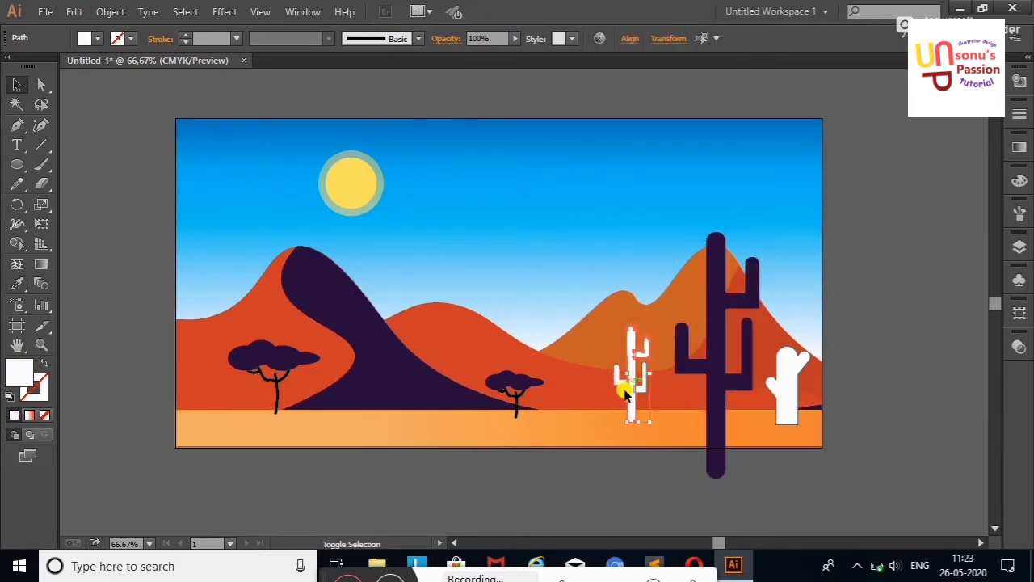
pyautogui.press('i')
pyautogui.click(718, 331)
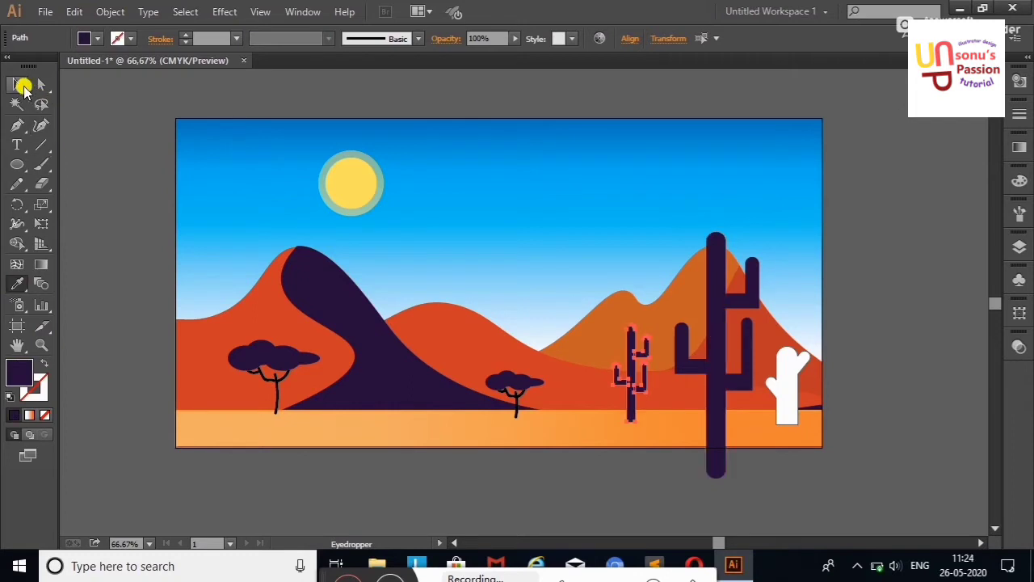
pyautogui.click(18, 85)
pyautogui.click(853, 390)
# Fill the right cactus with the same dark purple.
pyautogui.click(788, 383)
pyautogui.click(97, 38)
pyautogui.click(148, 78)
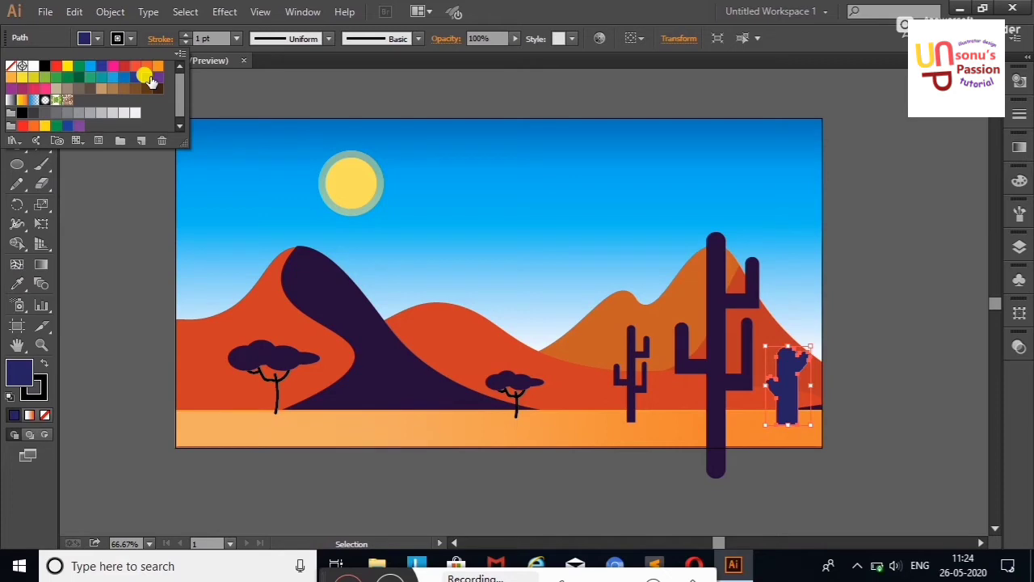
pyautogui.click(113, 191)
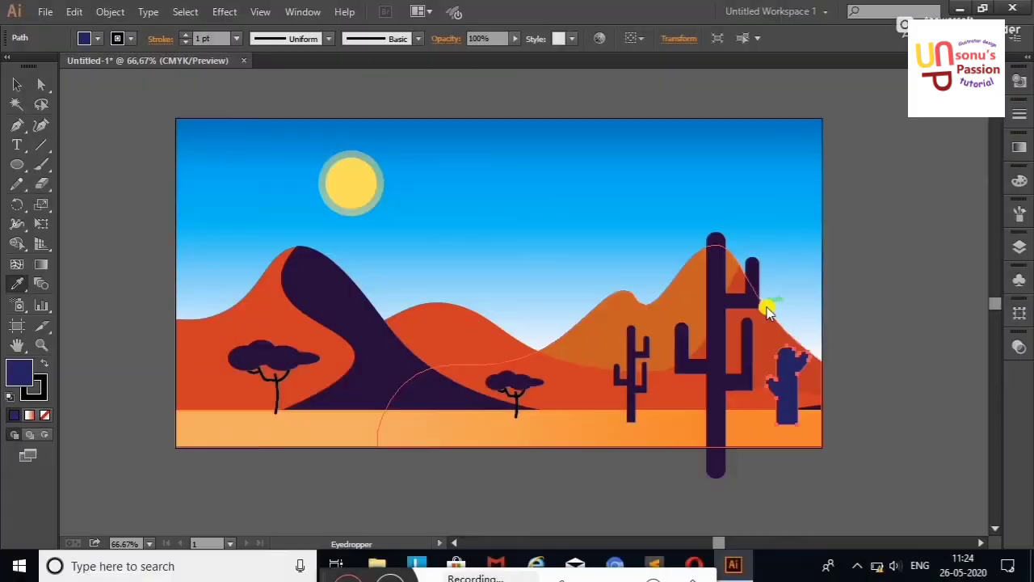
pyautogui.click(719, 283)
pyautogui.click(93, 156)
# Merge the overlapping big-cactus pieces into one shape with the Shape Builder.
pyautogui.hotkey('ctrl', 'a')
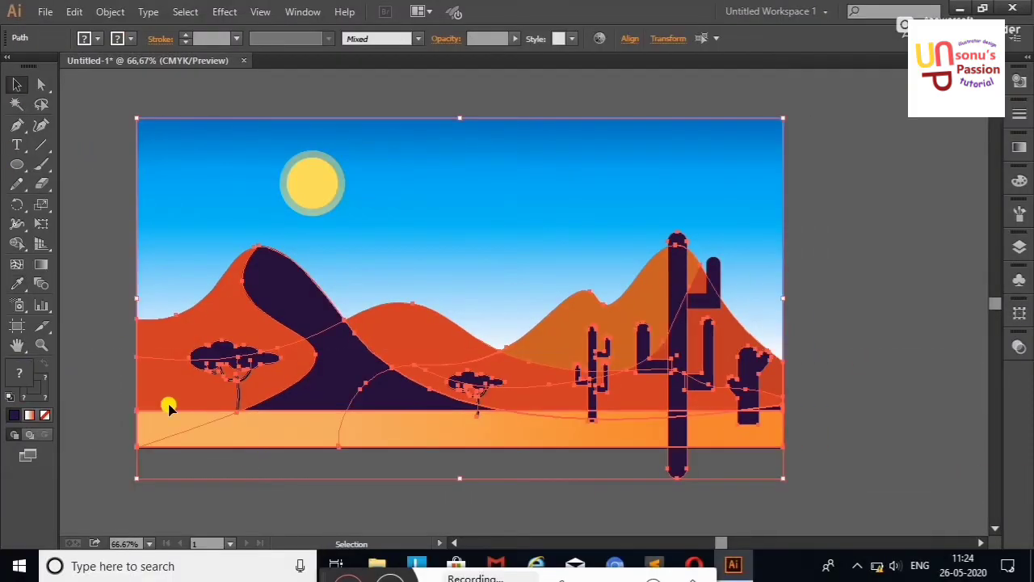
pyautogui.hotkey('shift', 'm')
pyautogui.moveTo(680, 466); pyautogui.dragTo(680, 467)
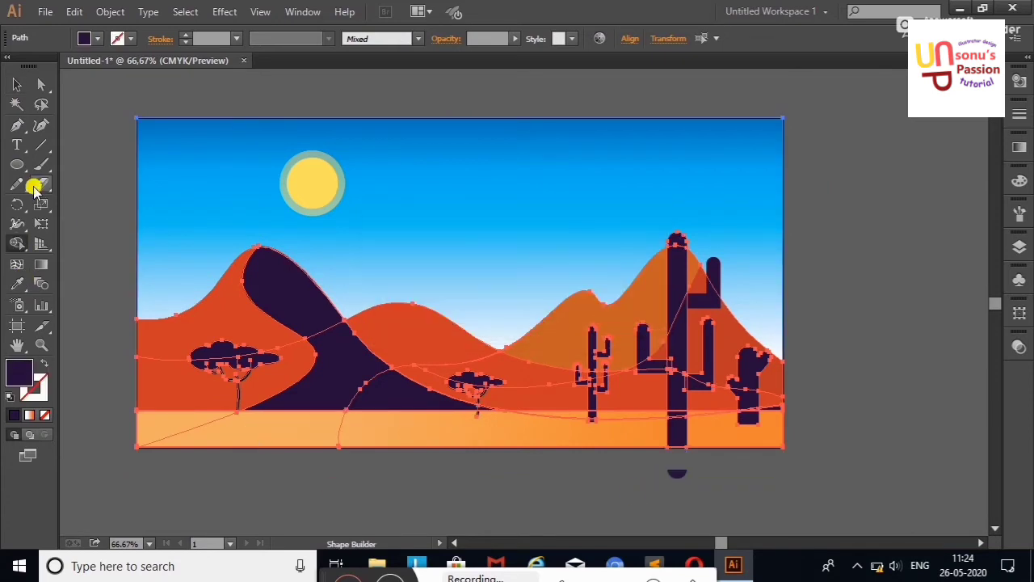
pyautogui.click(14, 83)
pyautogui.hotkey('ctrl', 'shift', 'a')
# Draw a long thin streak across the ground and sample a colour for it.
pyautogui.click(29, 124)
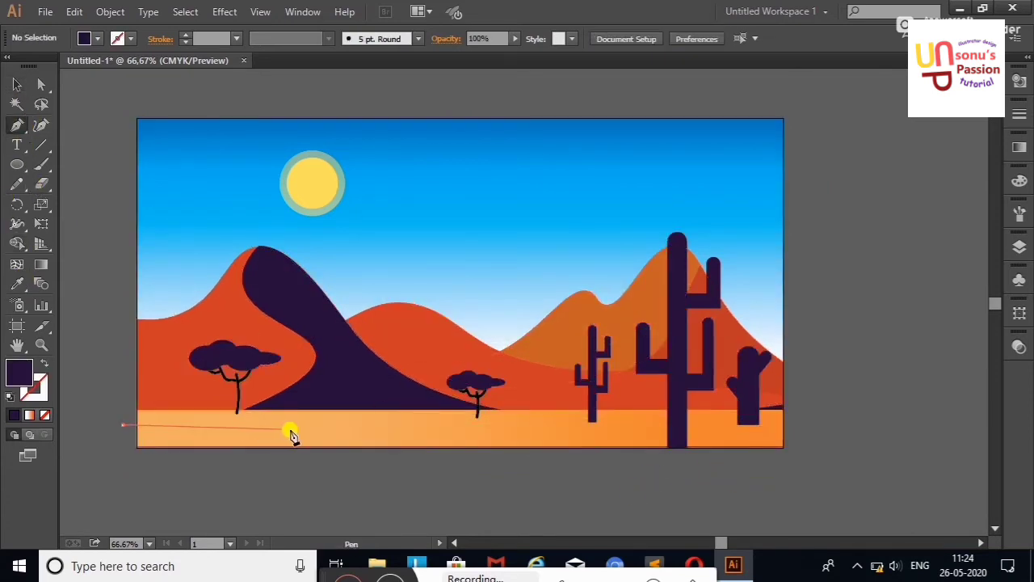
pyautogui.moveTo(304, 424); pyautogui.dragTo(113, 441)
pyautogui.click(105, 441)
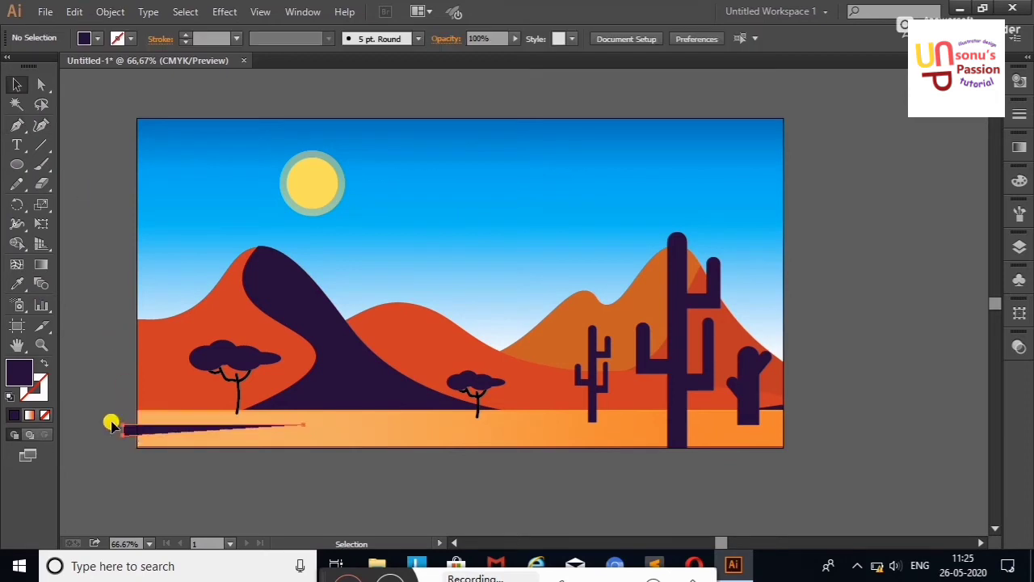
pyautogui.click(108, 425)
pyautogui.click(17, 284)
pyautogui.click(533, 323)
pyautogui.click(313, 182)
# Lower the long streak's opacity and fill it orange.
pyautogui.click(17, 83)
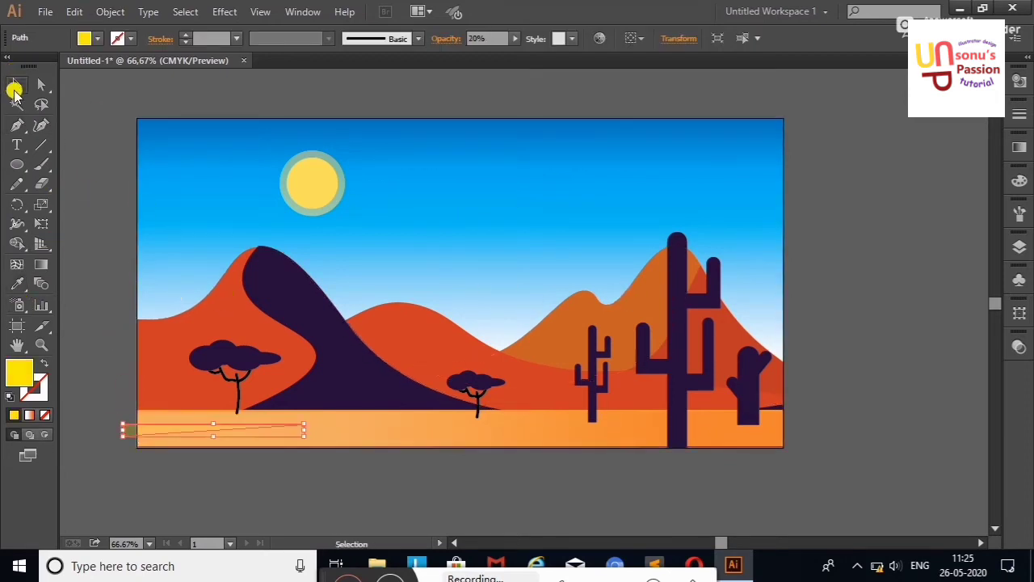
pyautogui.click(134, 427)
pyautogui.click(515, 38)
pyautogui.moveTo(517, 53); pyautogui.dragTo(508, 53)
pyautogui.click(89, 38)
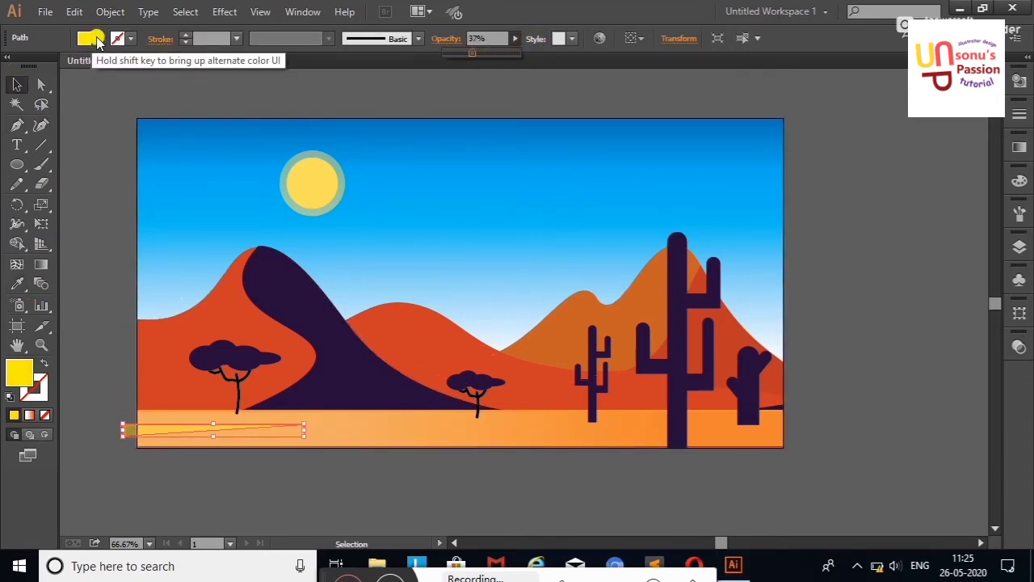
pyautogui.click(104, 145)
pyautogui.click(74, 125)
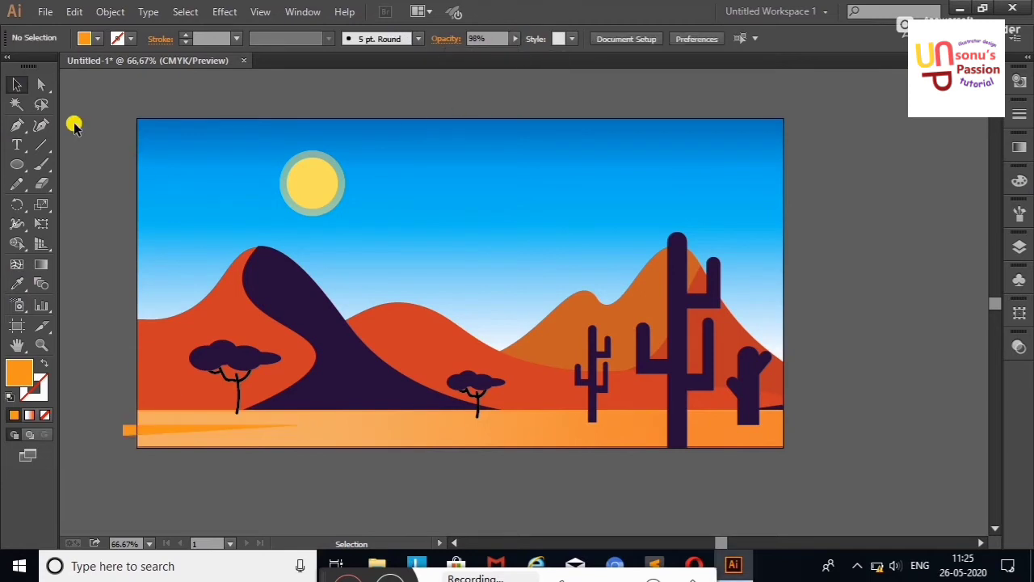
pyautogui.click(126, 434)
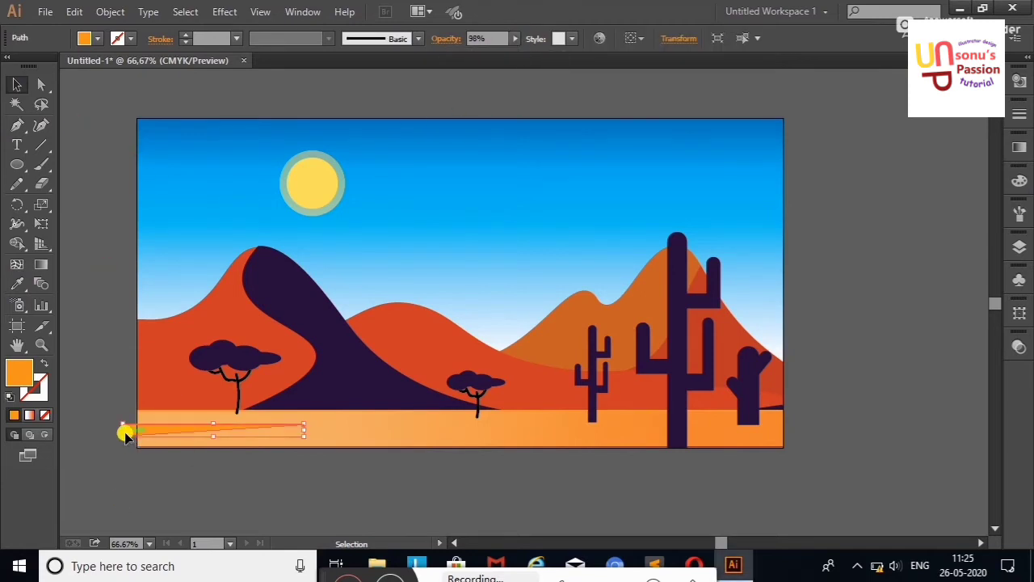
# Add a small yellow streak under the cactus and recolour the bottom-left streak yellow.
pyautogui.click(602, 430)
pyautogui.click(614, 429)
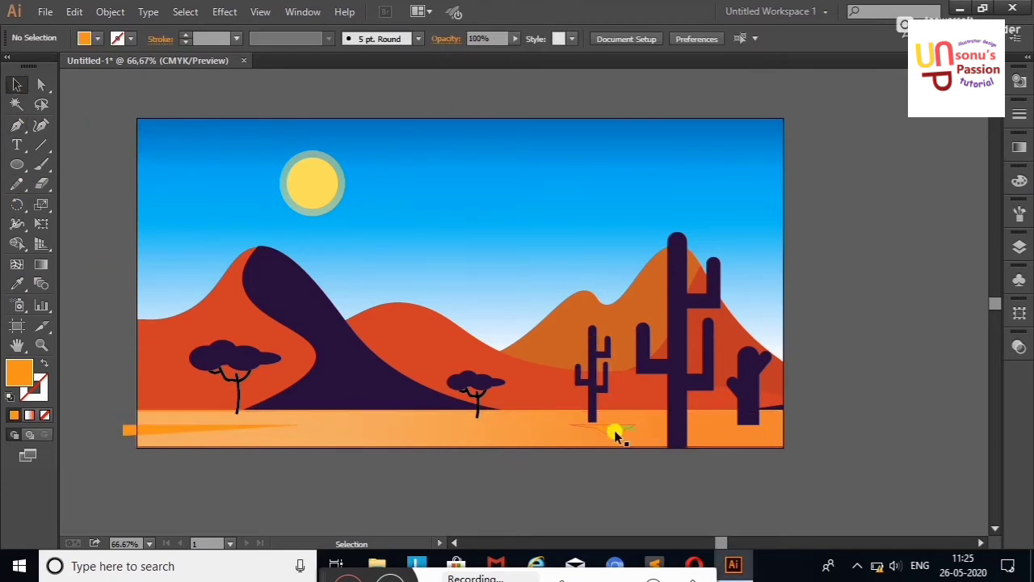
pyautogui.click(97, 38)
pyautogui.click(116, 296)
pyautogui.click(533, 428)
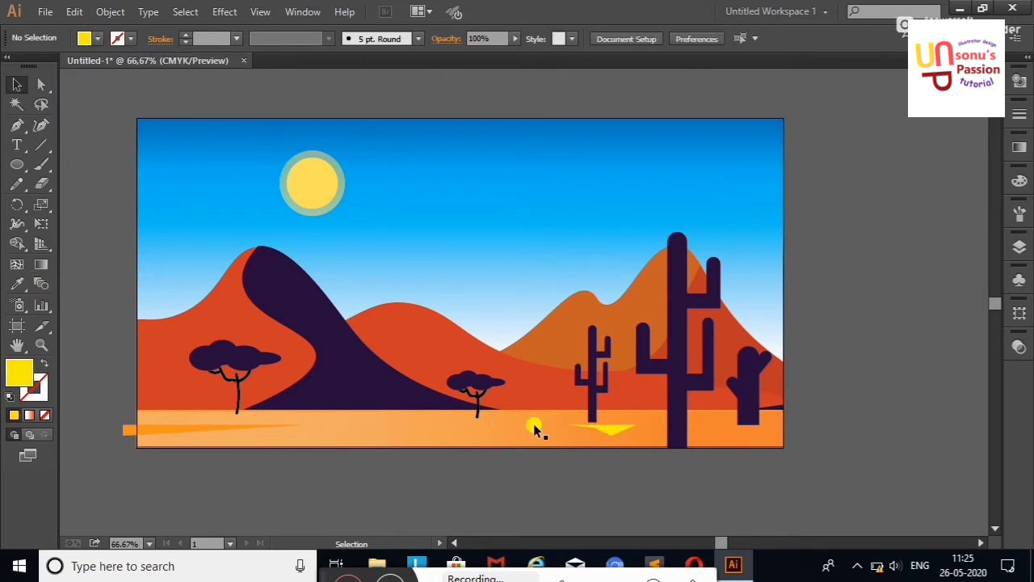
pyautogui.click(210, 430)
pyautogui.click(17, 284)
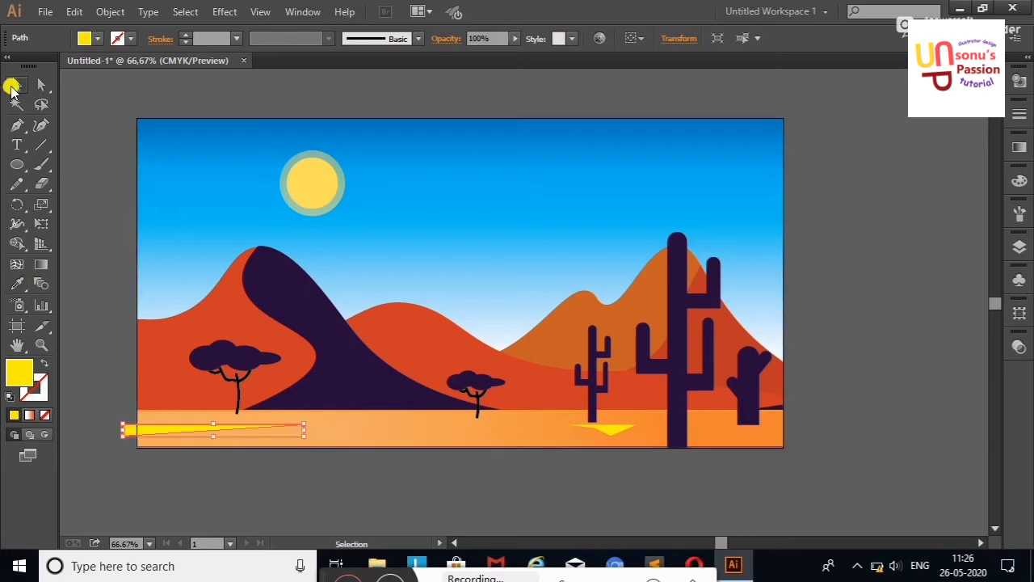
pyautogui.click(12, 87)
# Copy a yellow streak under the right cactus and adjust the streak near the right tree.
pyautogui.moveTo(612, 429)
pyautogui.mouseDown()
pyautogui.moveTo(732, 429)
pyautogui.moveTo(501, 430)
pyautogui.mouseUp()
pyautogui.click(813, 398)
pyautogui.click(41, 125)
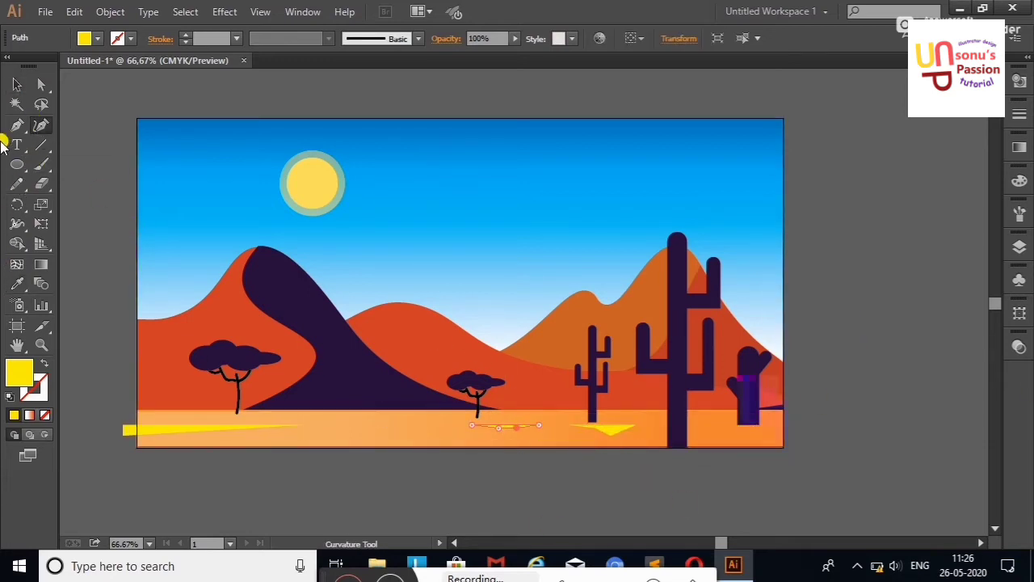
pyautogui.click(17, 84)
pyautogui.click(100, 125)
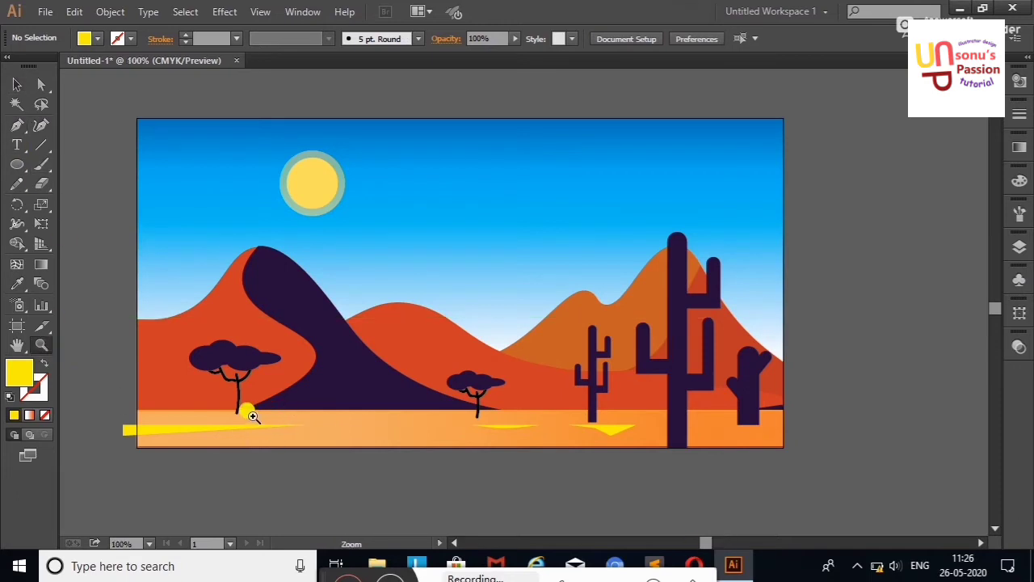
# Zoom in on the left tree's base, then undo a misplaced shadow path.
pyautogui.click(253, 417)
pyautogui.click(17, 126)
pyautogui.click(472, 316)
pyautogui.click(637, 315)
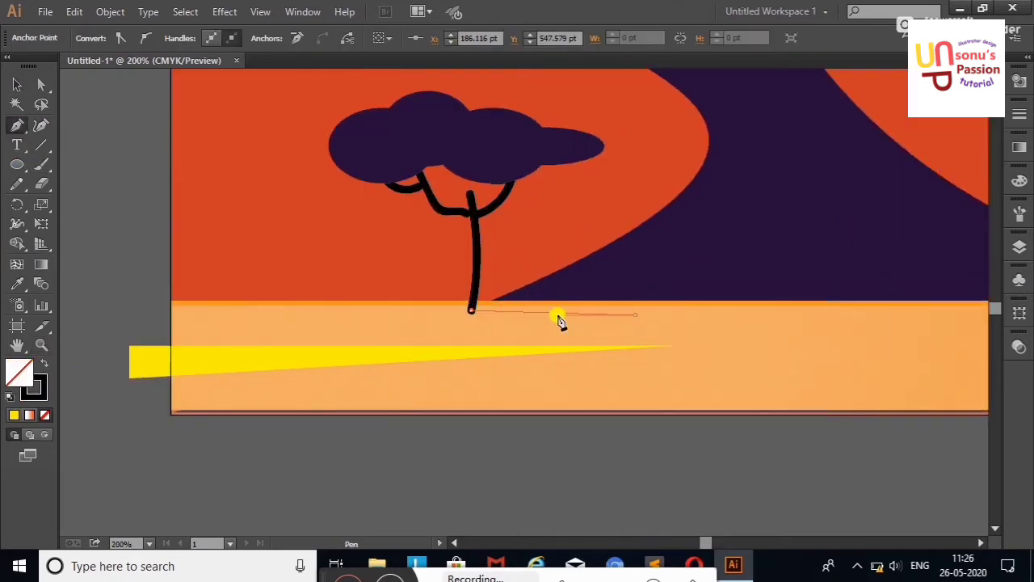
pyautogui.click(469, 194)
pyautogui.press('v')
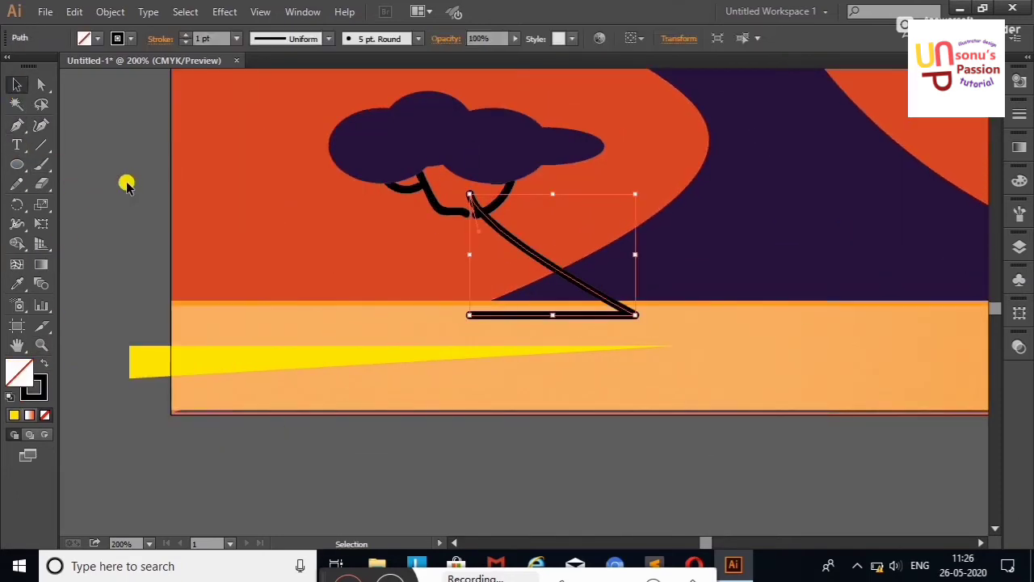
pyautogui.rightClick(127, 180)
pyautogui.click(155, 189)
pyautogui.click(89, 120)
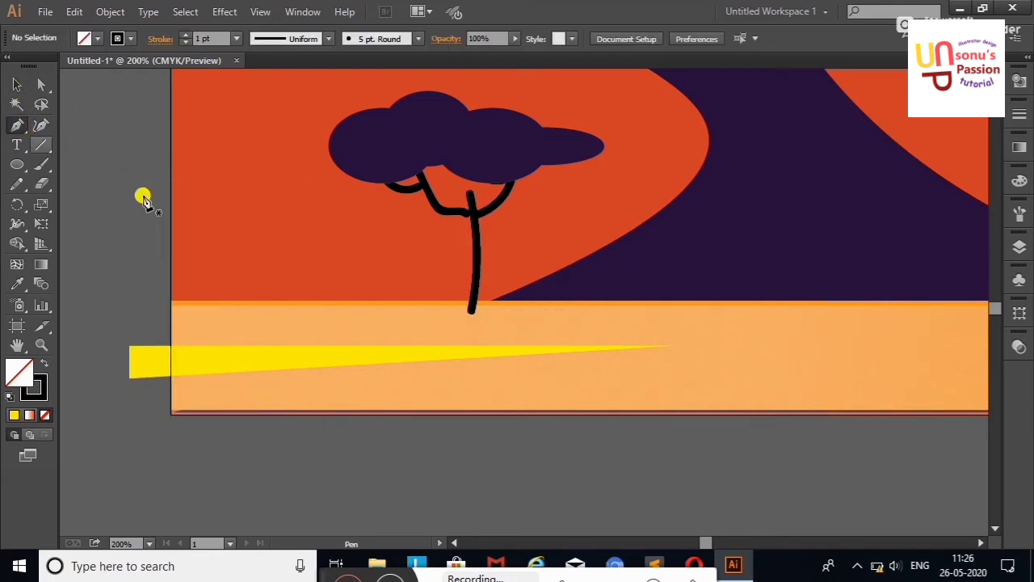
# Draw a thin shadow wedge from the trunk base, filled dark purple with no stroke.
pyautogui.moveTo(480, 313); pyautogui.dragTo(471, 318)
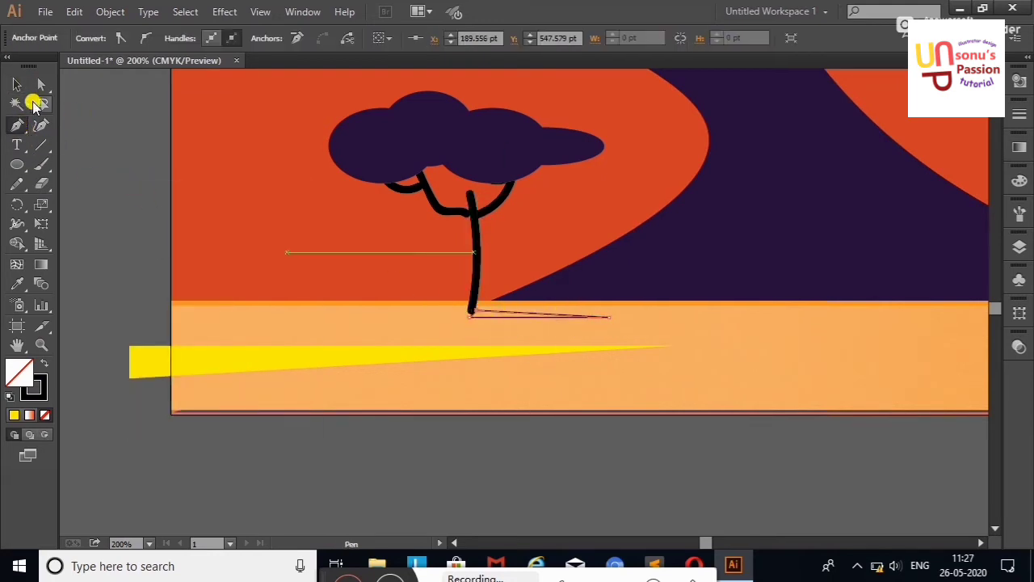
pyautogui.click(97, 38)
pyautogui.click(144, 137)
pyautogui.click(132, 167)
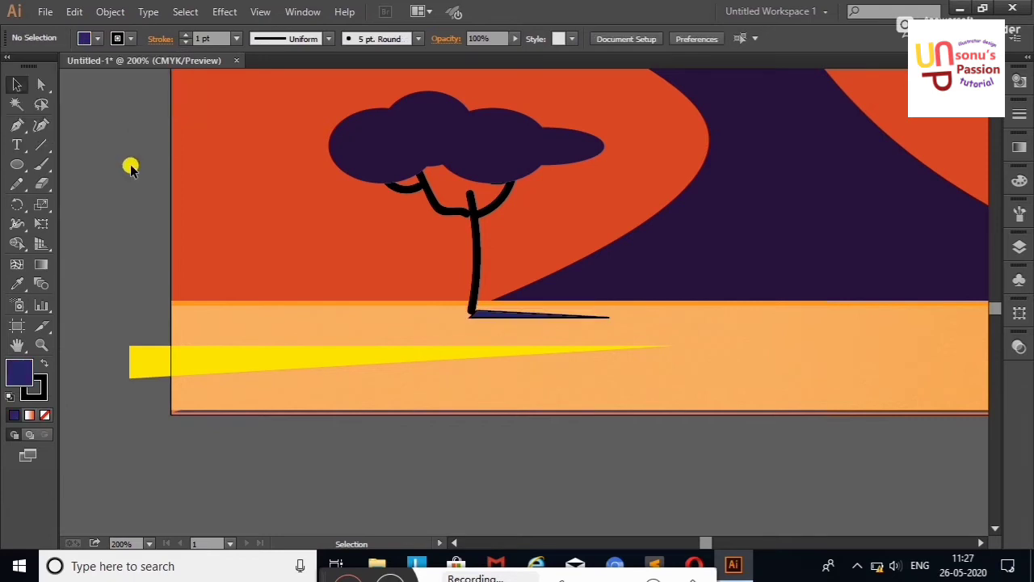
pyautogui.click(493, 311)
pyautogui.click(130, 38)
pyautogui.click(12, 67)
pyautogui.click(126, 226)
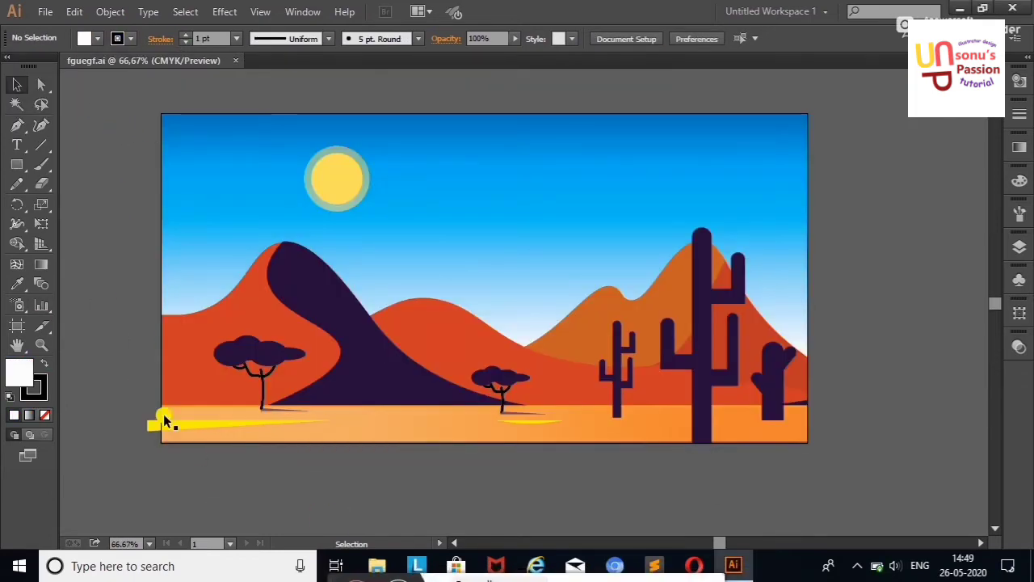
# Merge the scene shapes and set the yellow streak's opacity to about half.
pyautogui.moveTo(148, 429); pyautogui.dragTo(166, 429)
pyautogui.hotkey('shift', 'm')
pyautogui.press('v')
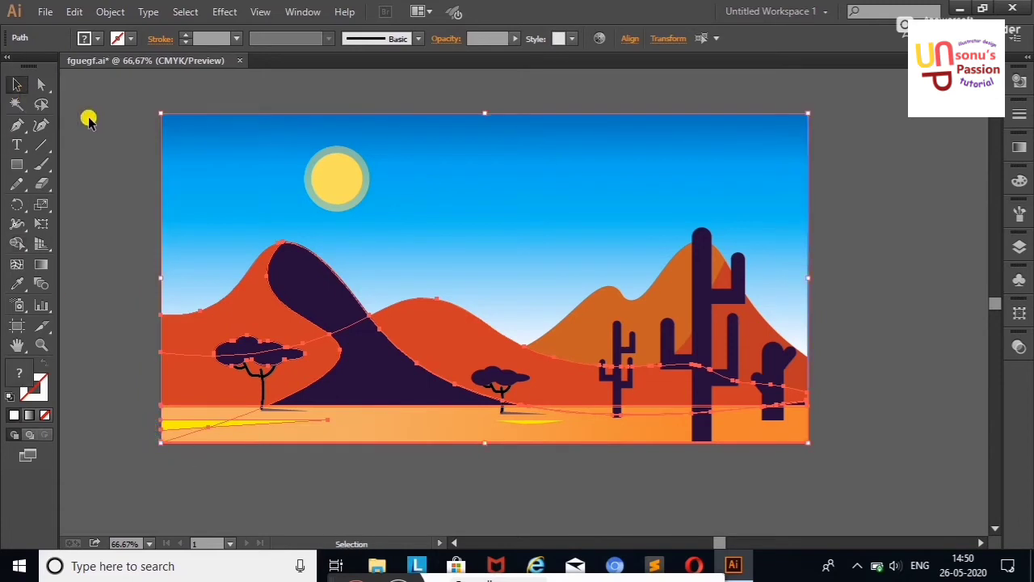
pyautogui.click(261, 480)
pyautogui.click(242, 424)
pyautogui.click(515, 38)
pyautogui.moveTo(517, 54); pyautogui.dragTo(483, 55)
pyautogui.click(97, 122)
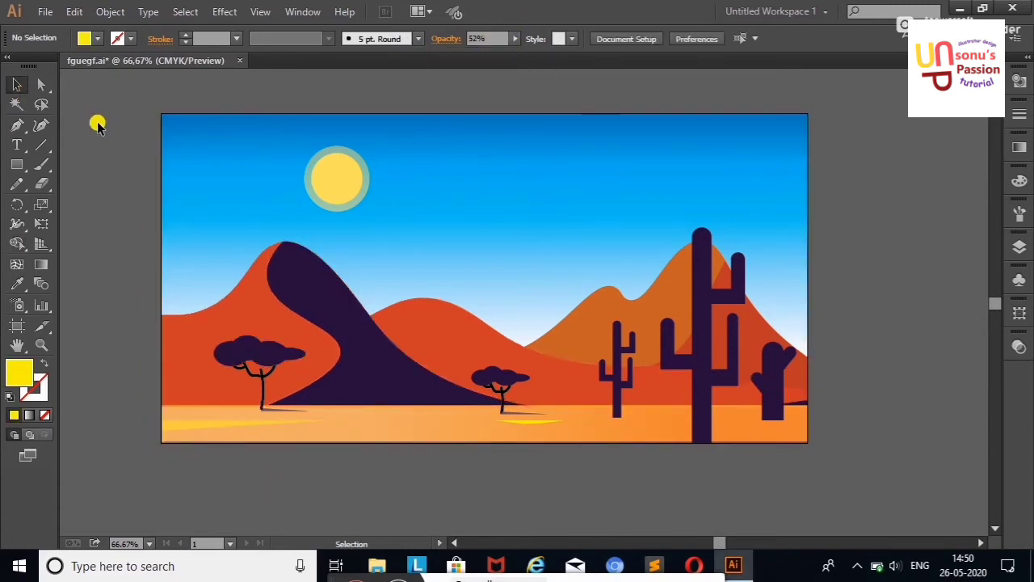
# Move the orange hill copy below the artboard, undoing an accidental move.
pyautogui.click(323, 428)
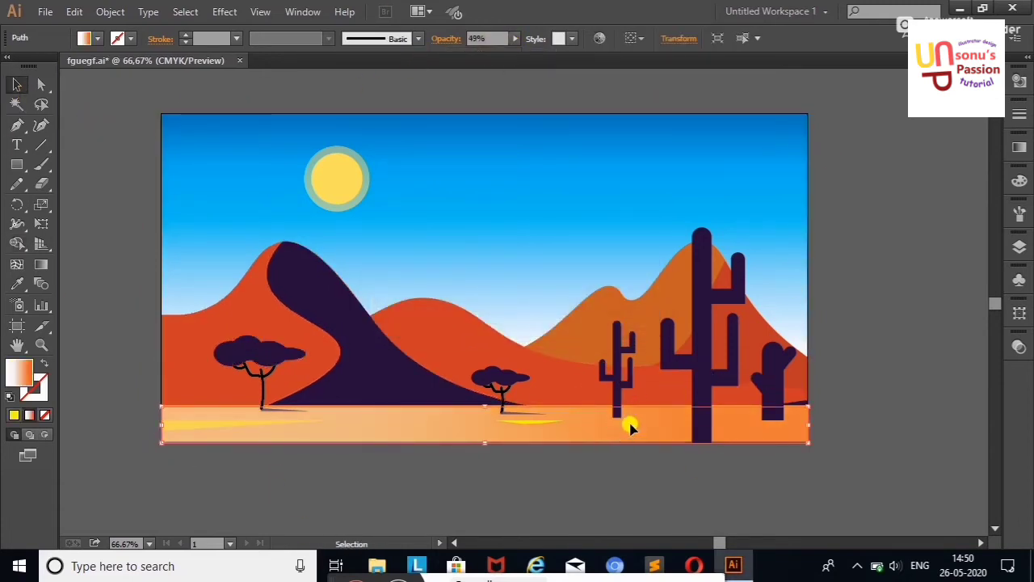
pyautogui.click(958, 386)
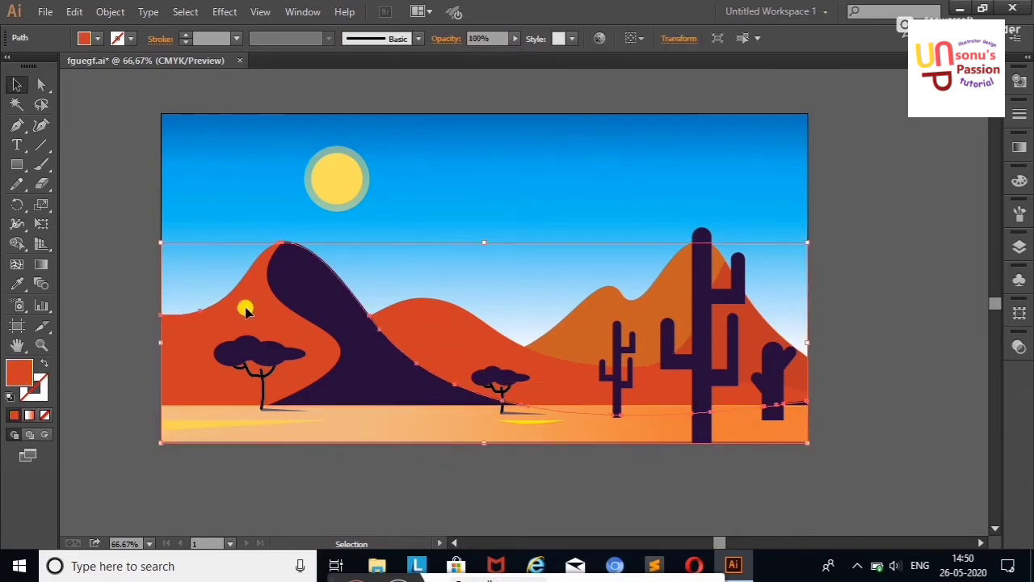
pyautogui.moveTo(242, 302); pyautogui.dragTo(171, 423)
pyautogui.rightClick(77, 119)
pyautogui.click(116, 132)
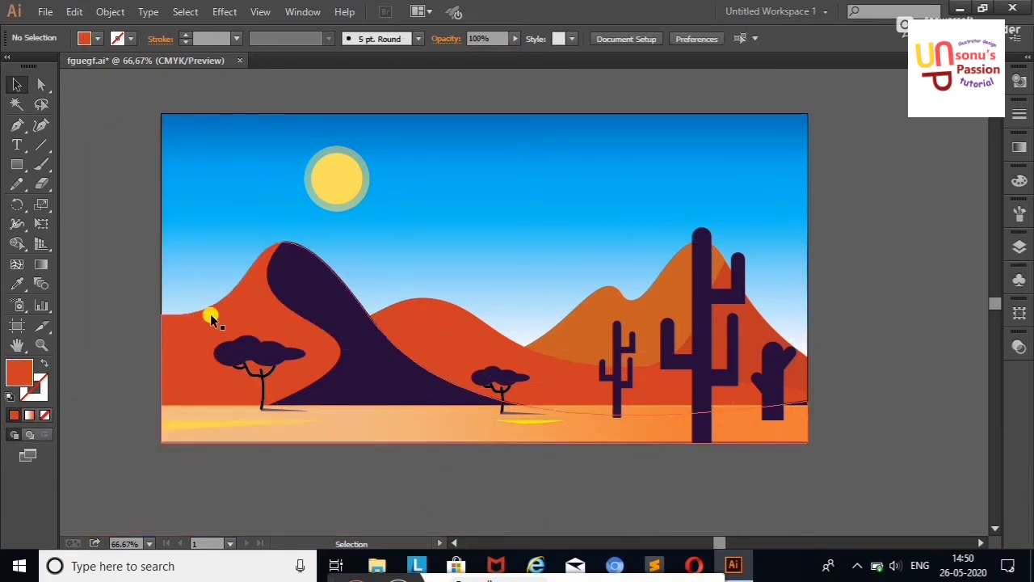
pyautogui.moveTo(210, 313); pyautogui.dragTo(206, 503)
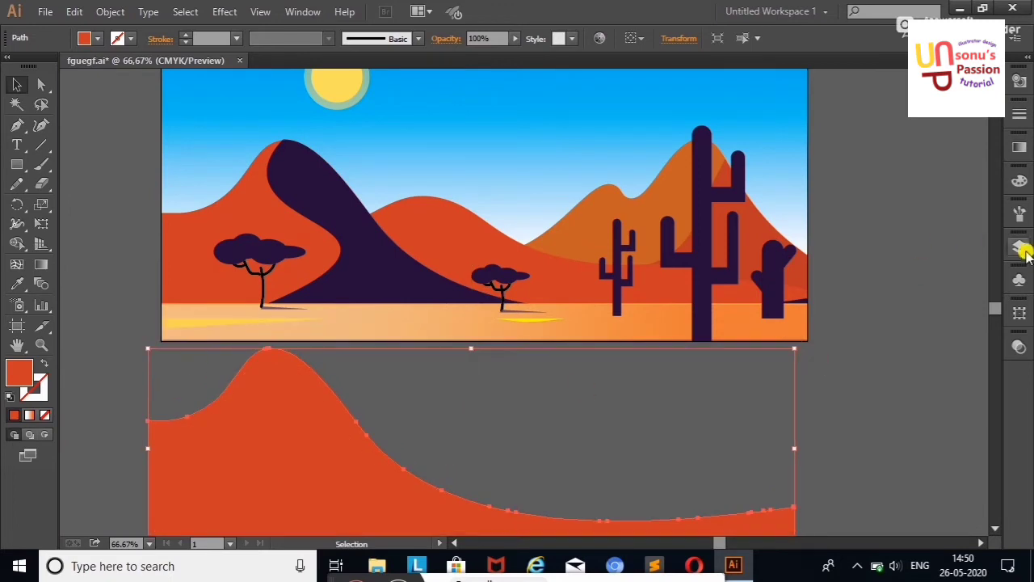
# Give the hill copy a linear gradient fill at a 180° angle.
pyautogui.click(1018, 248)
pyautogui.click(1020, 147)
pyautogui.click(969, 251)
pyautogui.click(849, 159)
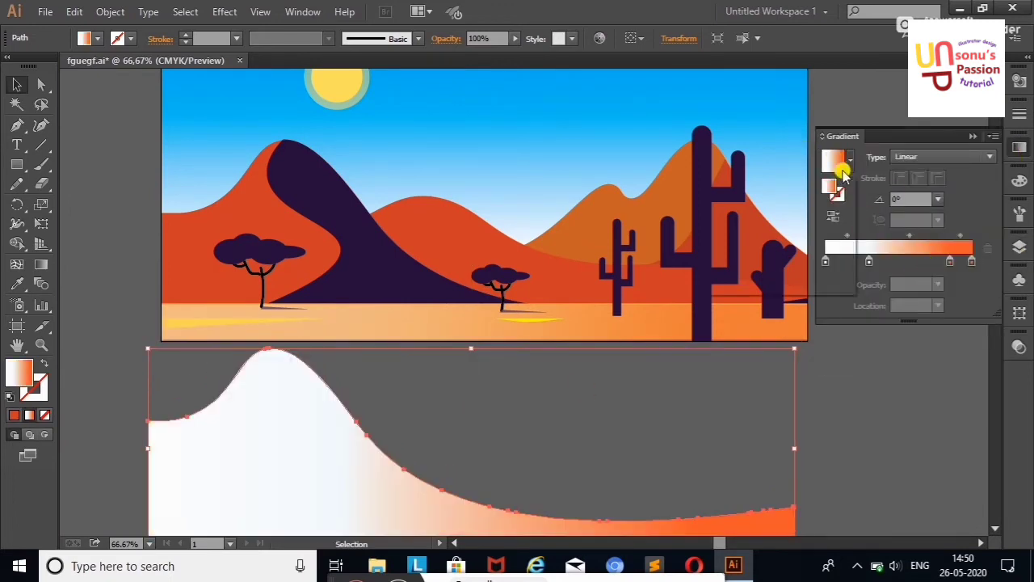
pyautogui.click(761, 202)
pyautogui.click(937, 198)
pyautogui.click(955, 287)
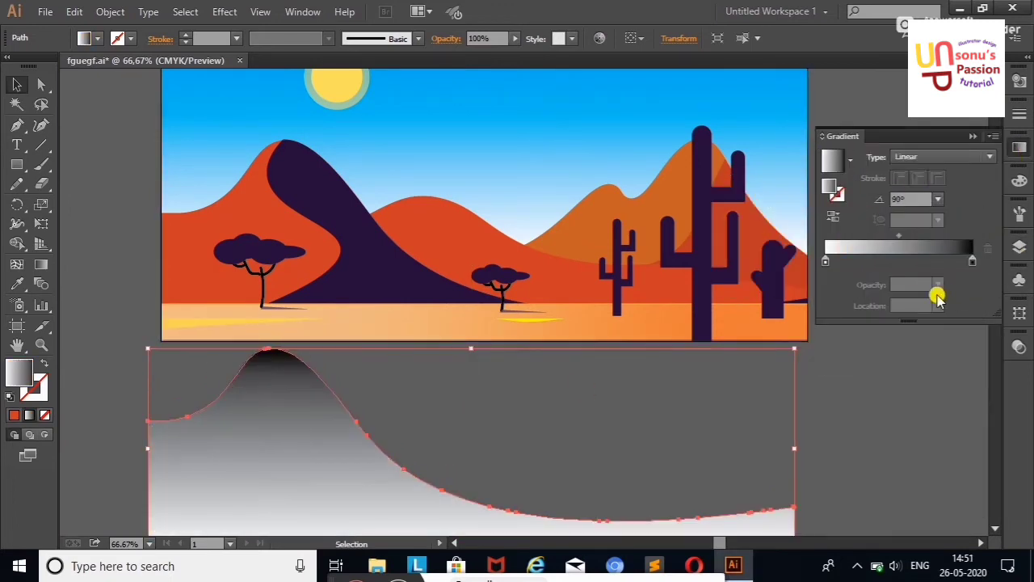
pyautogui.click(939, 199)
pyautogui.click(956, 218)
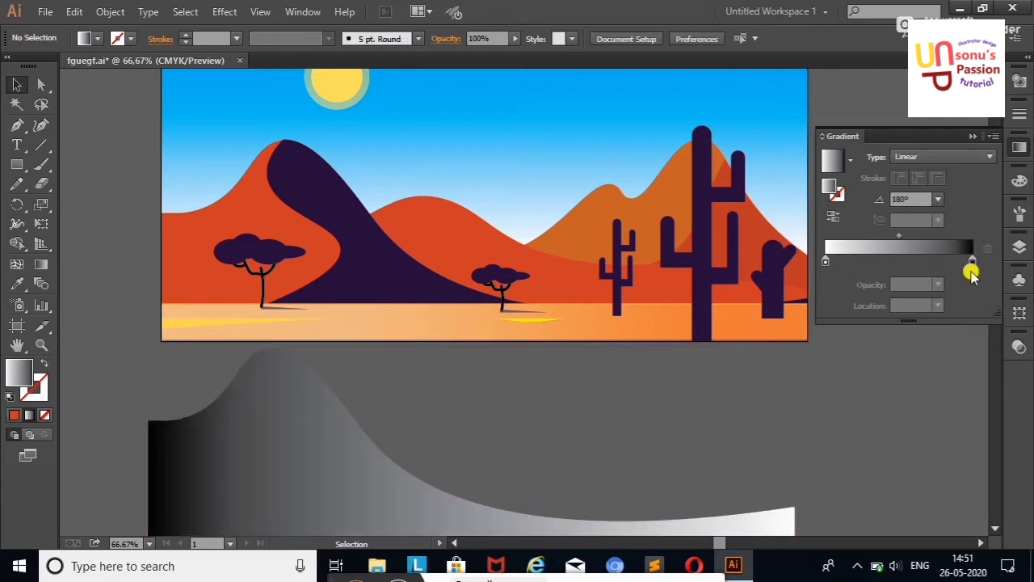
# Recolour the gradient's right stop orange.
pyautogui.doubleClick(972, 261)
pyautogui.click(892, 312)
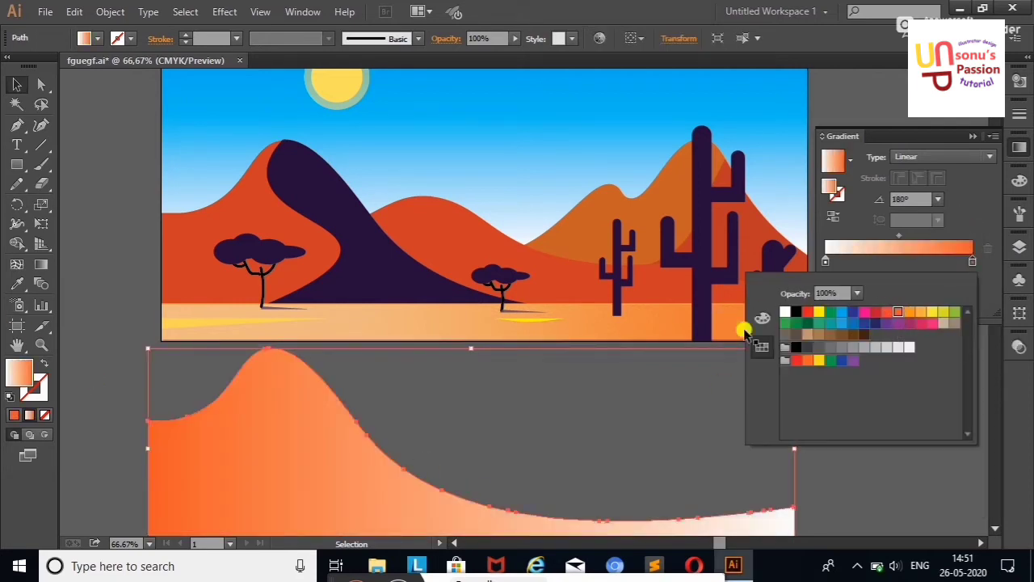
pyautogui.click(882, 310)
pyautogui.click(222, 12)
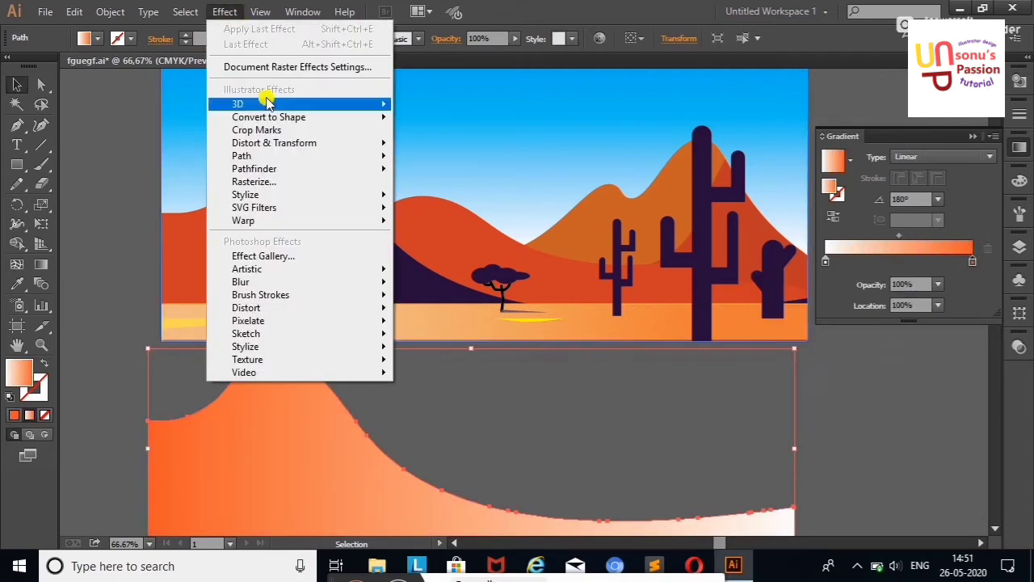
# Apply a Grain texture effect of type Sprinkles with contrast around 70.
pyautogui.click(273, 404)
pyautogui.click(234, 13)
pyautogui.moveTo(247, 359)
pyautogui.click(467, 378)
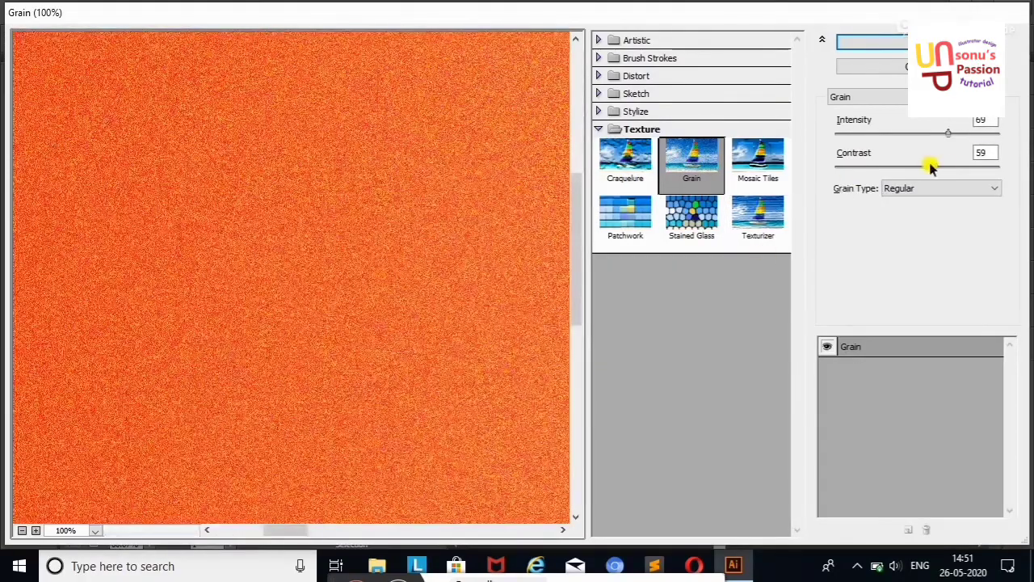
pyautogui.moveTo(930, 165); pyautogui.dragTo(948, 165)
pyautogui.click(941, 187)
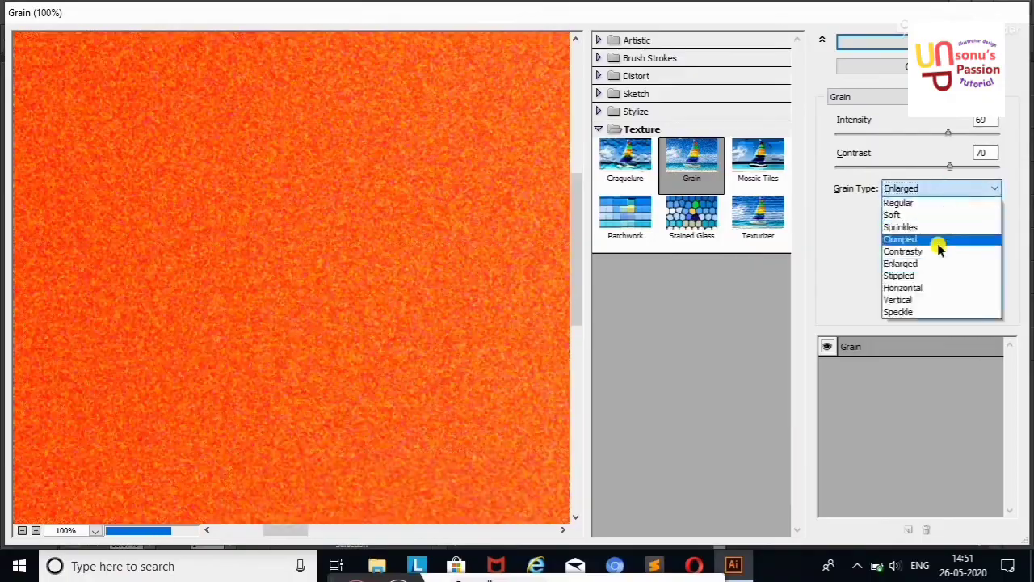
pyautogui.click(929, 194)
pyautogui.moveTo(520, 259); pyautogui.dragTo(107, 164)
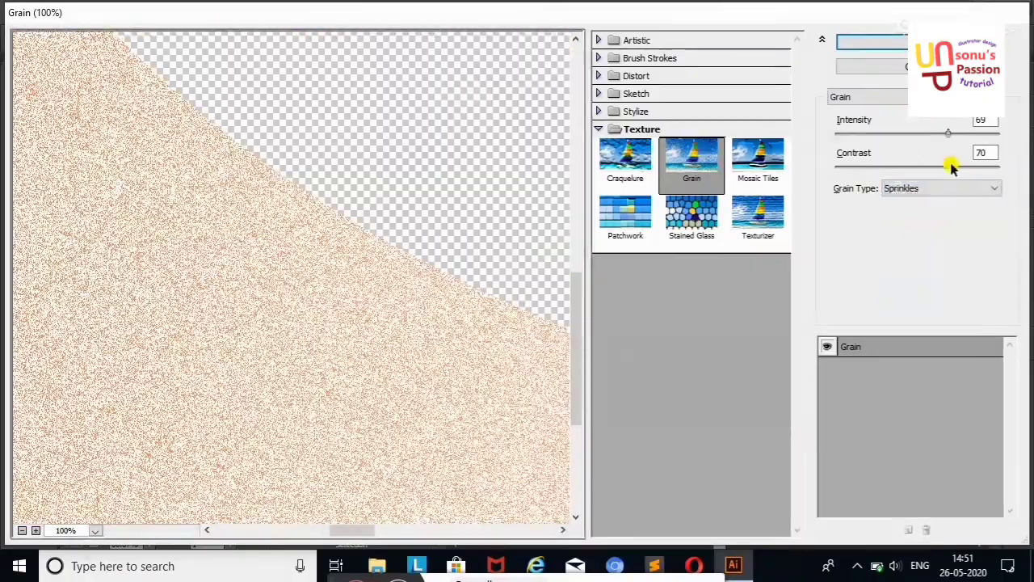
pyautogui.moveTo(949, 166)
pyautogui.mouseDown()
pyautogui.moveTo(931, 165)
pyautogui.moveTo(896, 133)
pyautogui.mouseUp()
# Apply the grain and move the grainy shape onto the left dune at 28% opacity.
pyautogui.press('Return')
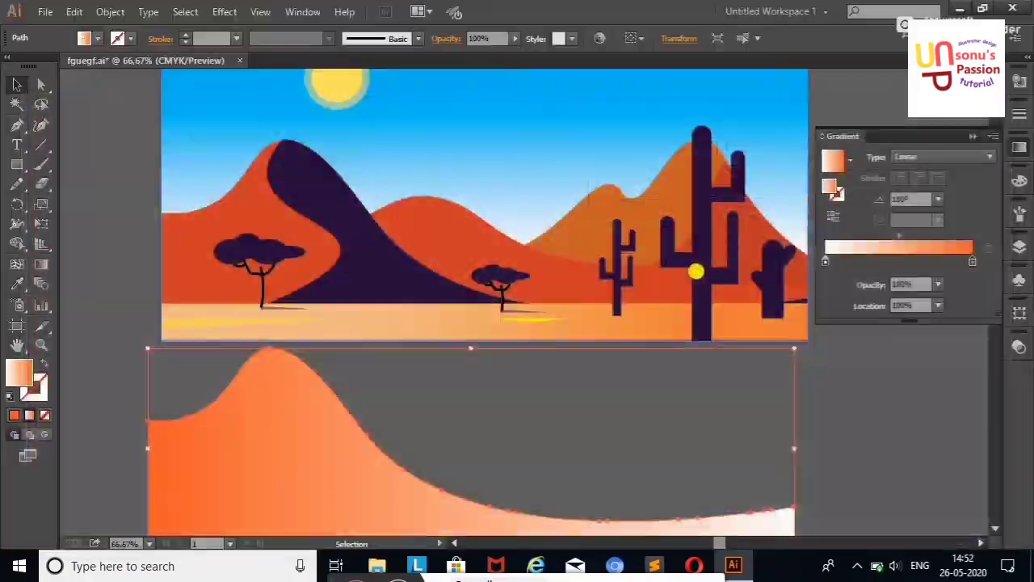
pyautogui.moveTo(318, 366); pyautogui.dragTo(343, 267)
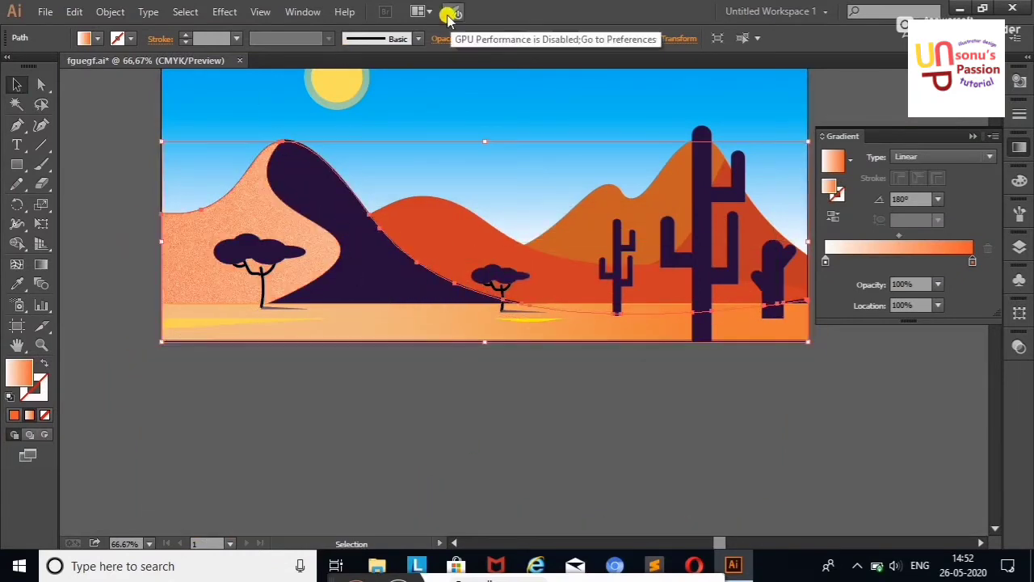
pyautogui.click(515, 38)
pyautogui.moveTo(521, 53); pyautogui.dragTo(466, 53)
pyautogui.click(515, 38)
pyautogui.click(387, 401)
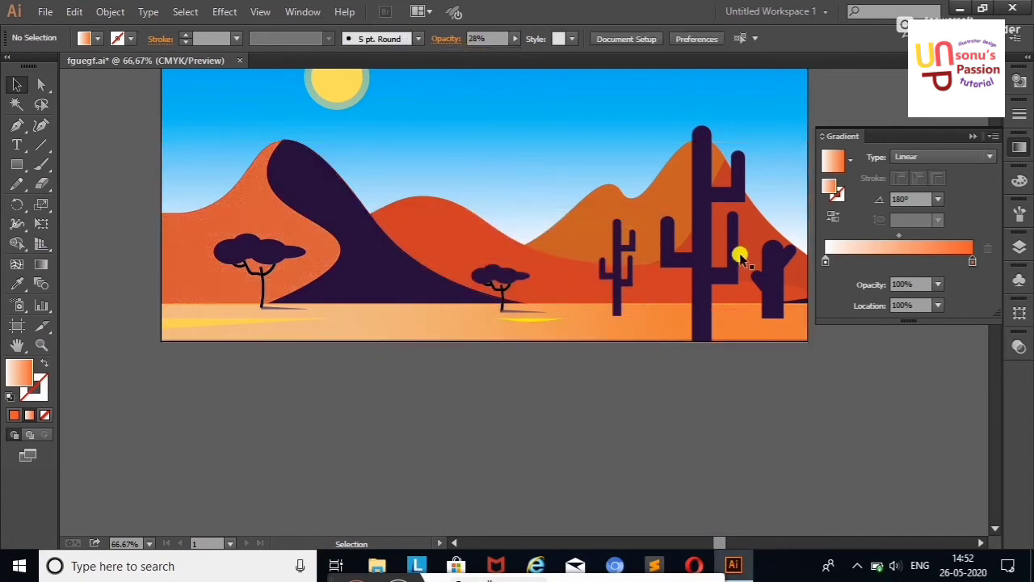
# Leave isolation mode and make the ground strip more opaque.
pyautogui.click(217, 260)
pyautogui.doubleClick(208, 265)
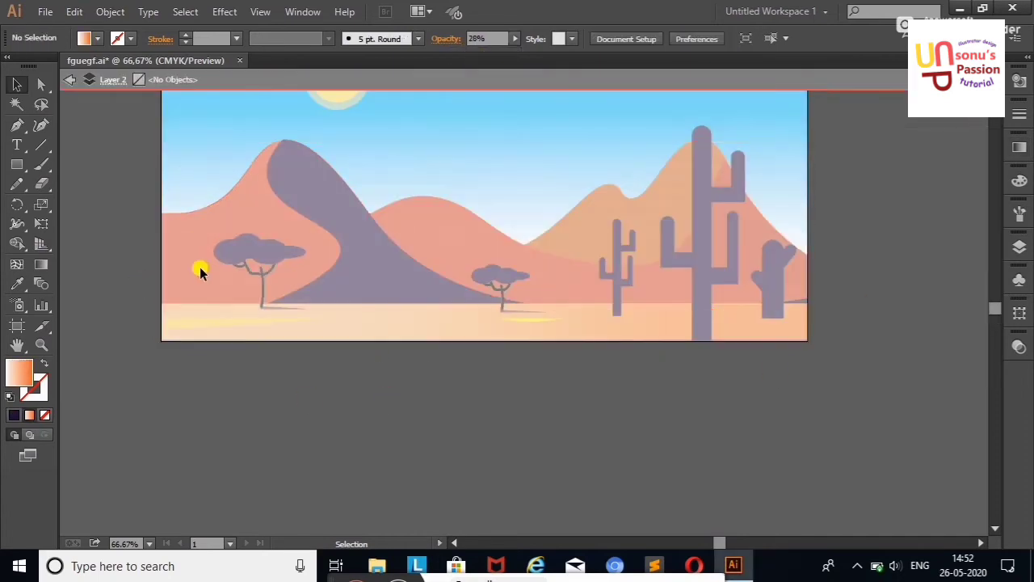
pyautogui.doubleClick(677, 420)
pyautogui.click(596, 323)
pyautogui.click(514, 38)
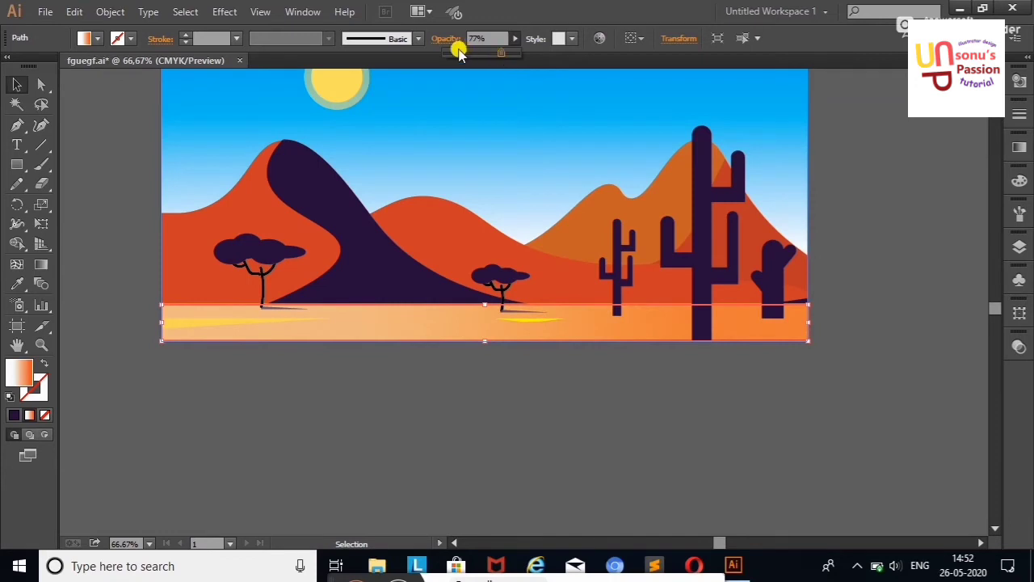
pyautogui.moveTo(458, 50); pyautogui.dragTo(469, 47)
pyautogui.click(533, 413)
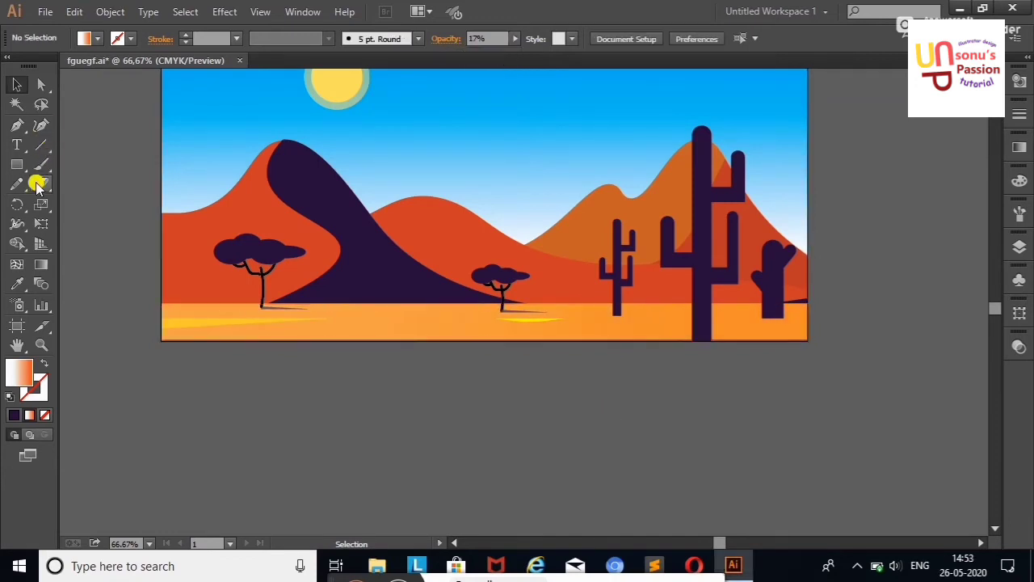
# Draw a small circle below the artboard filled with the ground's orange.
pyautogui.moveTo(18, 161); pyautogui.dragTo(49, 202)
pyautogui.moveTo(271, 387); pyautogui.dragTo(281, 400)
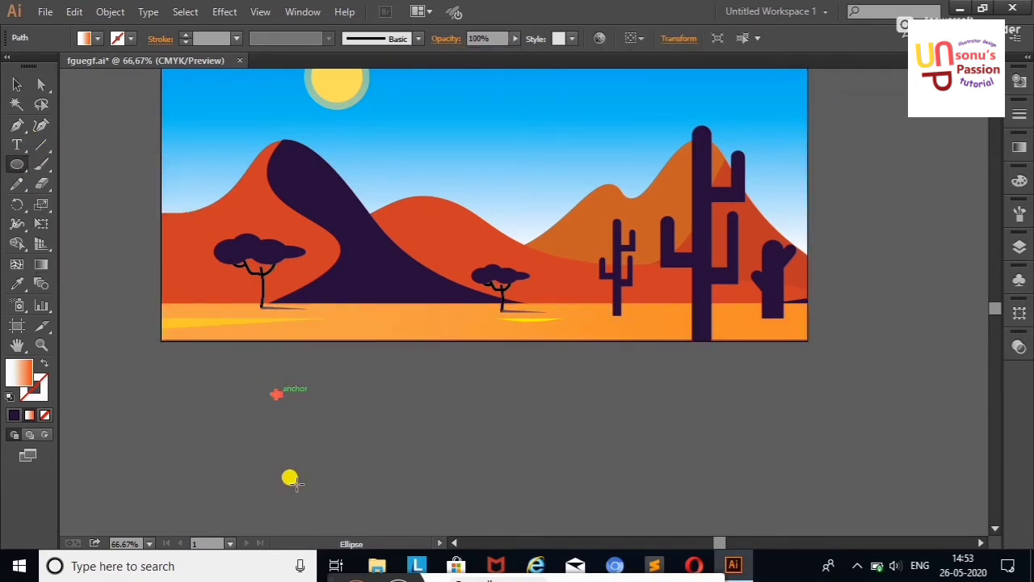
pyautogui.click(86, 38)
pyautogui.press('i')
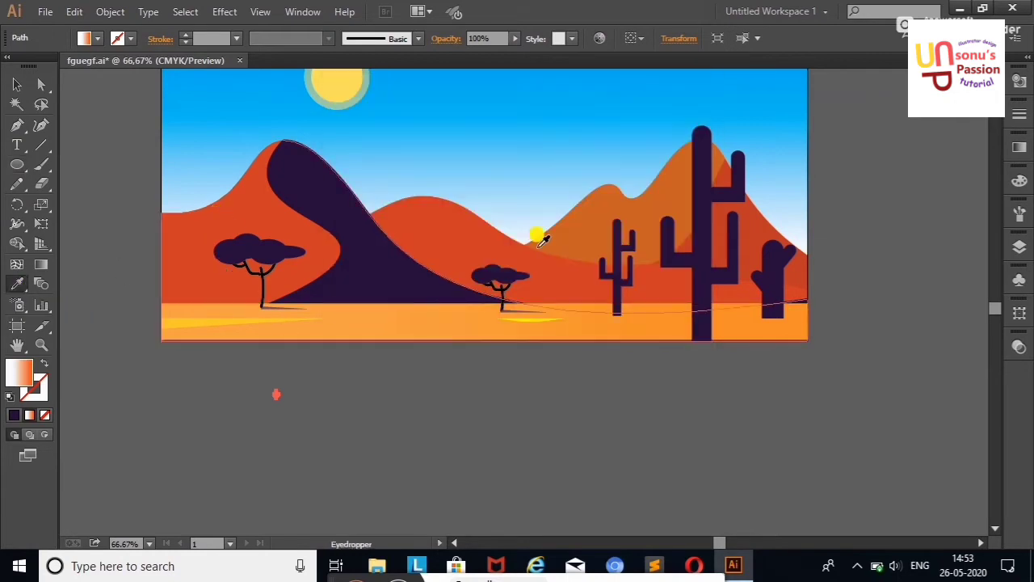
pyautogui.click(796, 305)
pyautogui.press('v')
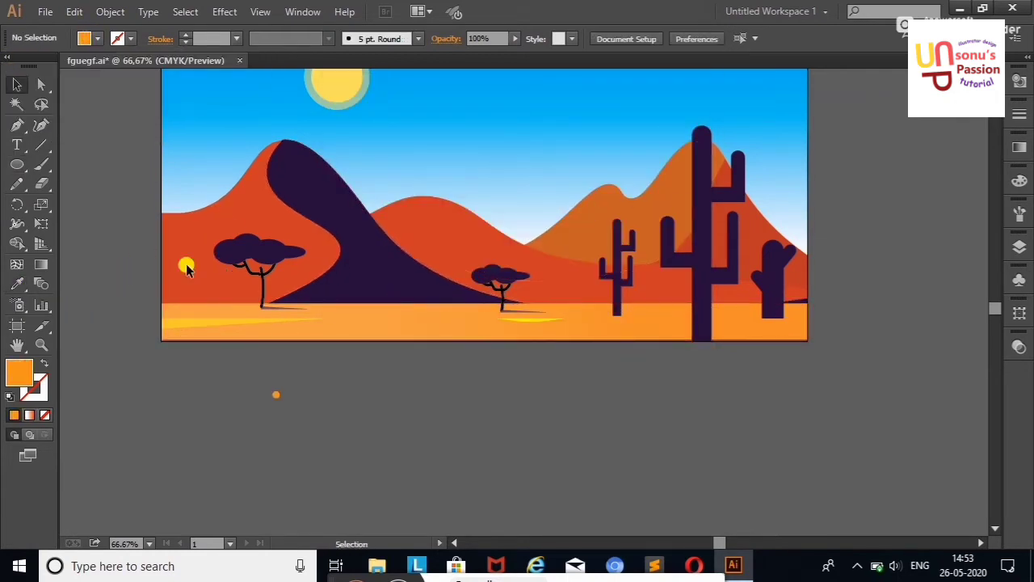
# Make the circle a new Scatter Brush with random size, spacing and scatter.
pyautogui.click(1020, 211)
pyautogui.moveTo(274, 395); pyautogui.dragTo(900, 258)
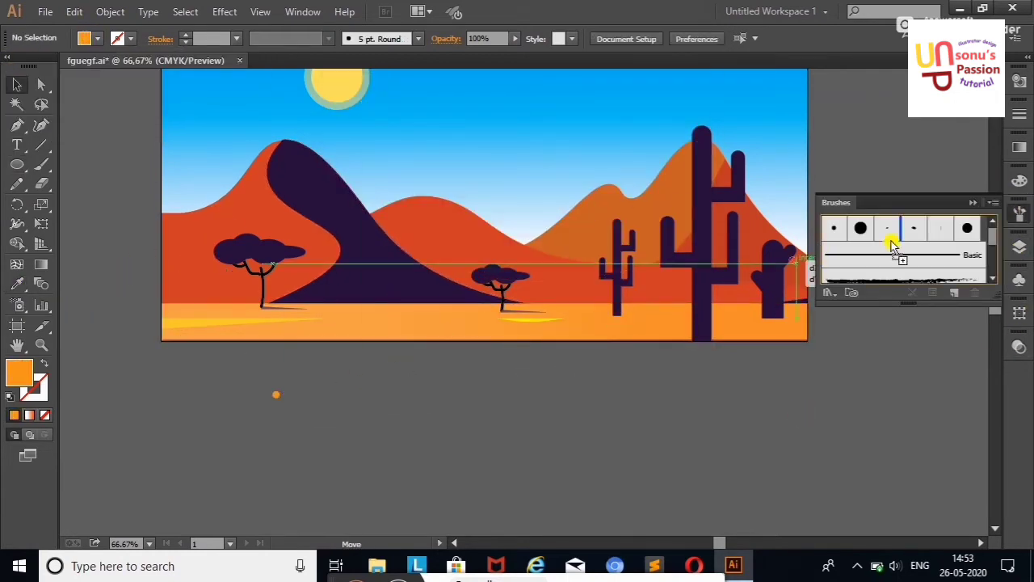
pyautogui.click(478, 395)
pyautogui.click(548, 112)
pyautogui.click(541, 130)
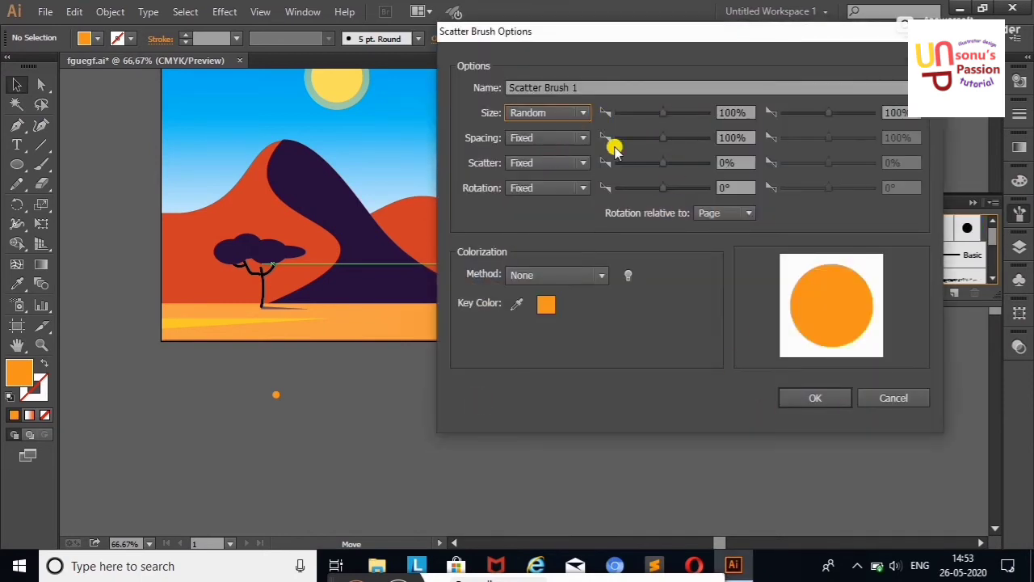
pyautogui.click(542, 155)
pyautogui.click(542, 180)
# Set the brush's spacing minimum to 10%, choose a colourization method, and confirm.
pyautogui.press('Tab')
pyautogui.press('Tab')
pyautogui.write('10%')
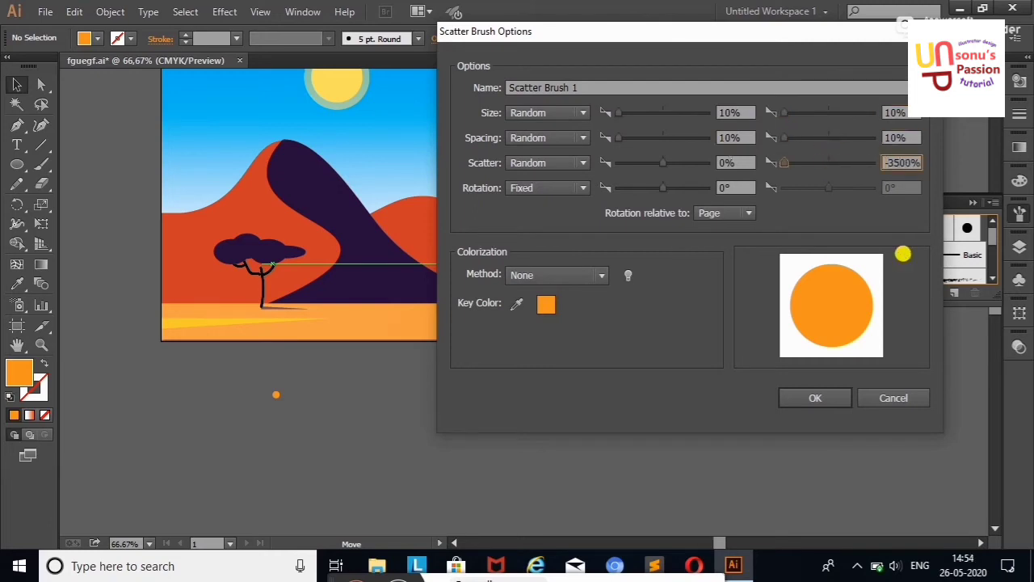
pyautogui.click(556, 275)
pyautogui.click(554, 302)
pyautogui.click(815, 397)
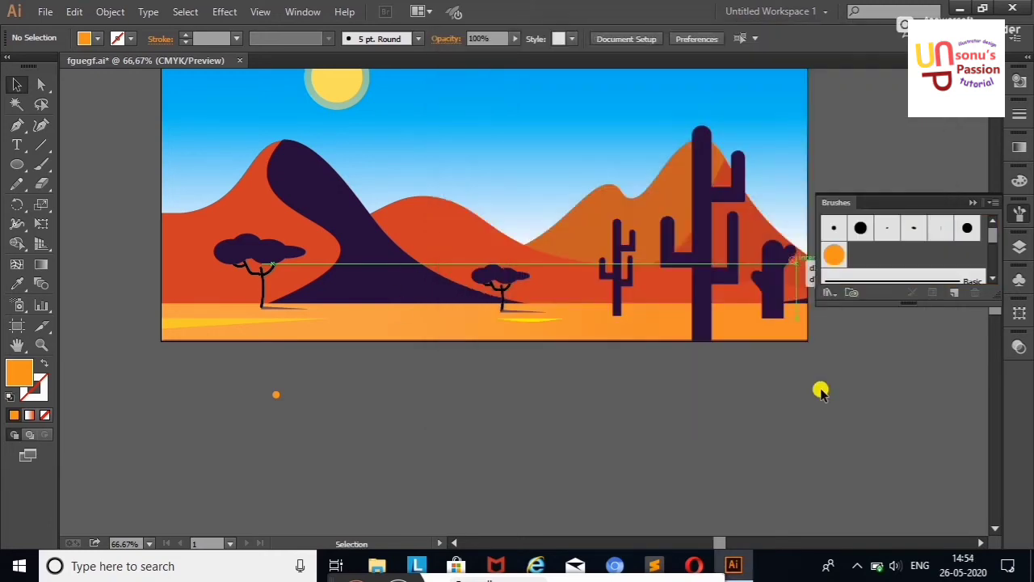
# Test-paint Scatter Brush 1 in orange-red along the artboard bottom, then undo the stroke.
pyautogui.click(41, 164)
pyautogui.moveTo(166, 307); pyautogui.dragTo(228, 326)
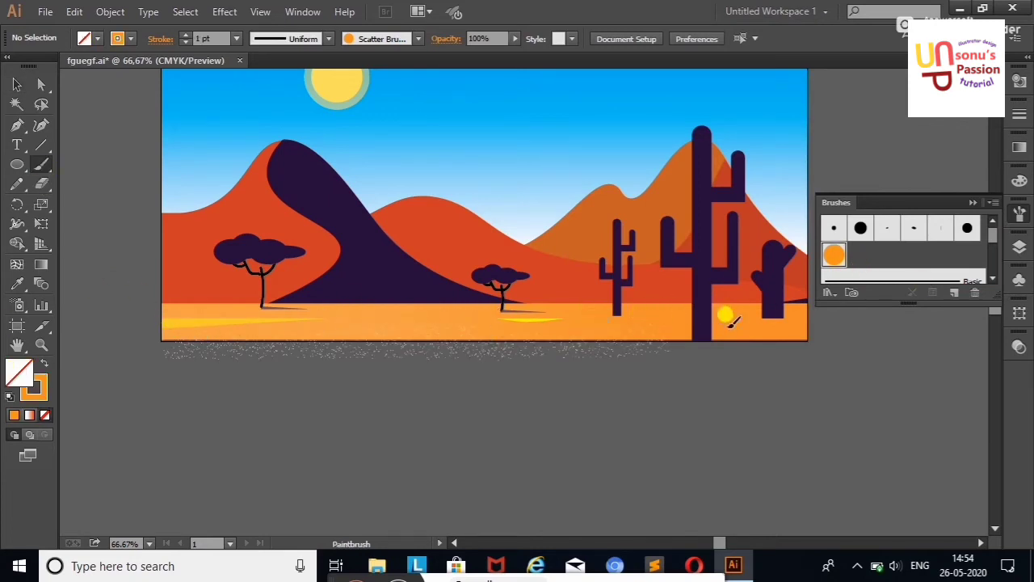
pyautogui.click(811, 292)
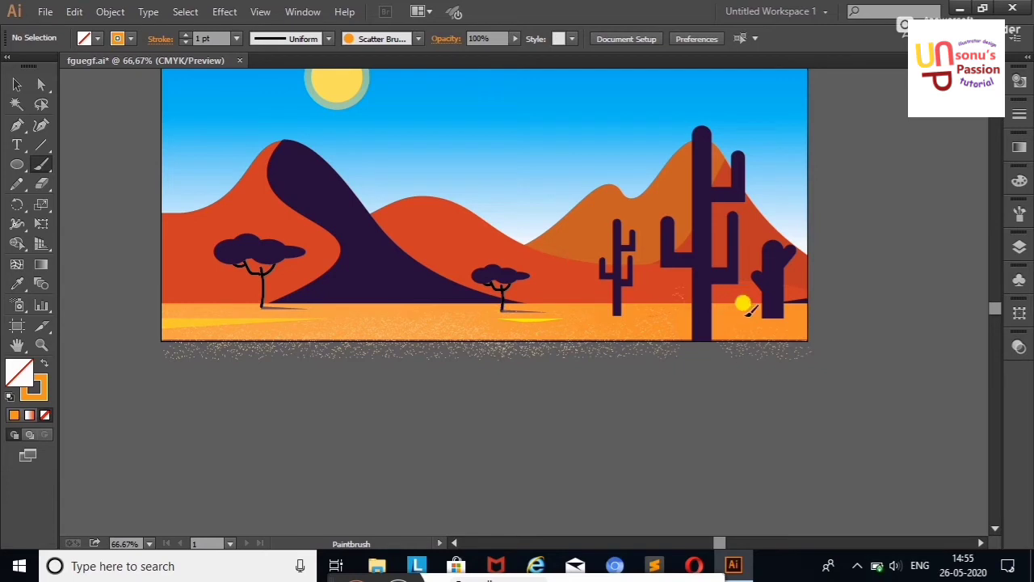
pyautogui.click(11, 83)
pyautogui.hotkey('shift', '`')
pyautogui.scroll(2, 993, 302)
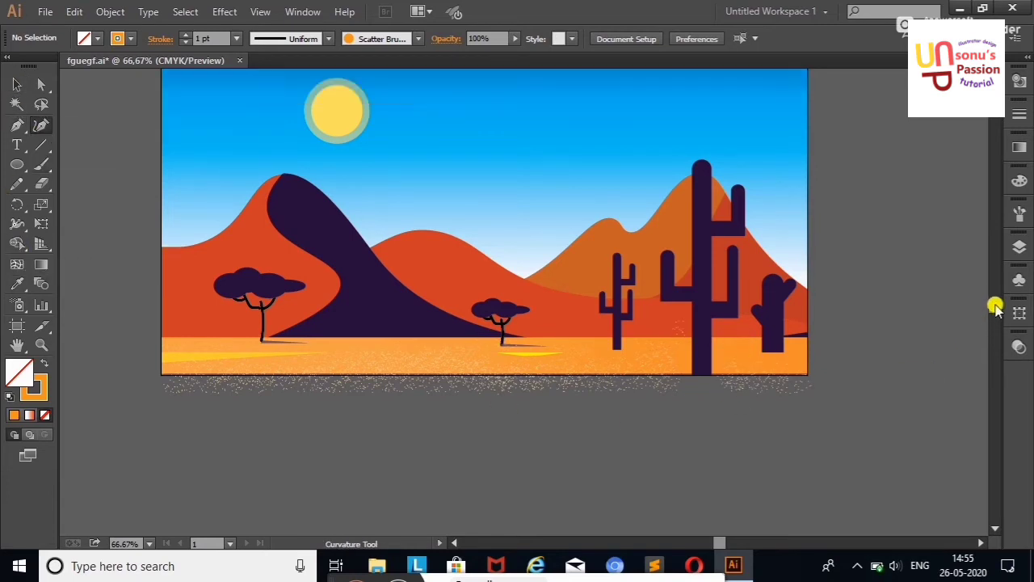
pyautogui.click(41, 164)
pyautogui.click(129, 39)
pyautogui.click(26, 121)
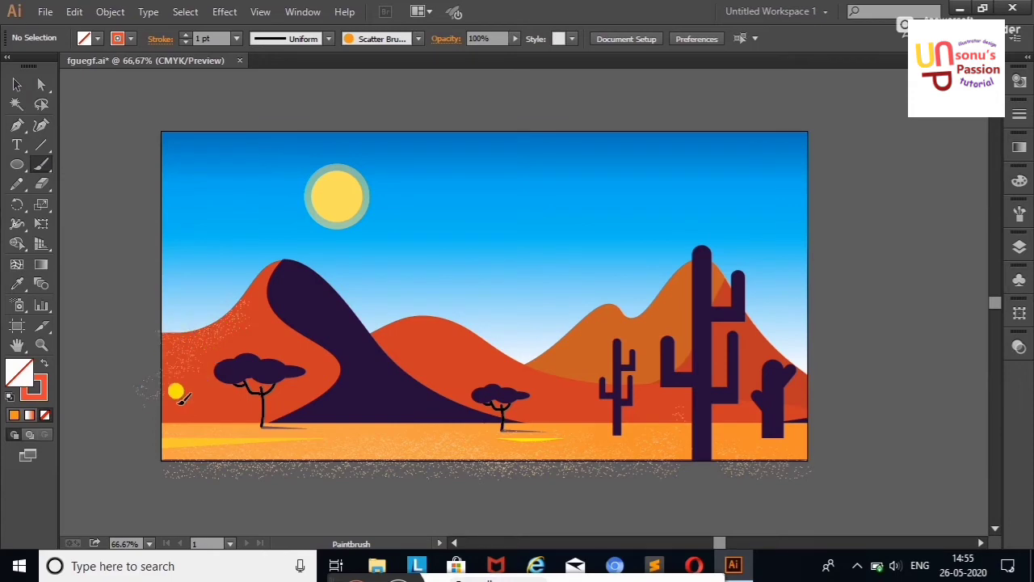
pyautogui.click(617, 397)
pyautogui.rightClick(99, 198)
pyautogui.click(106, 203)
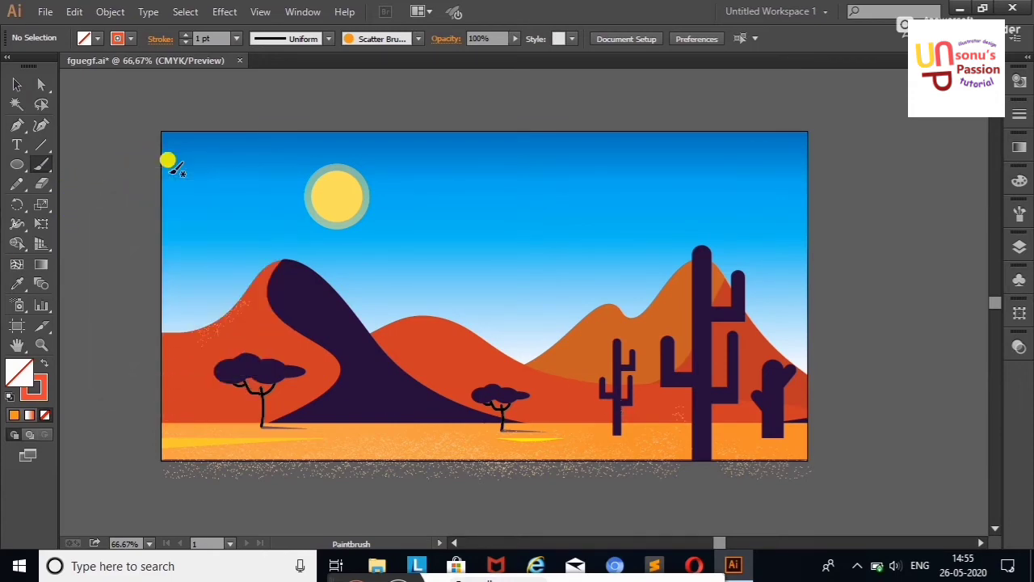
# Draw a path along the left dune's edge and apply the orange scatter brush.
pyautogui.click(16, 125)
pyautogui.click(266, 269)
pyautogui.click(256, 298)
pyautogui.click(231, 329)
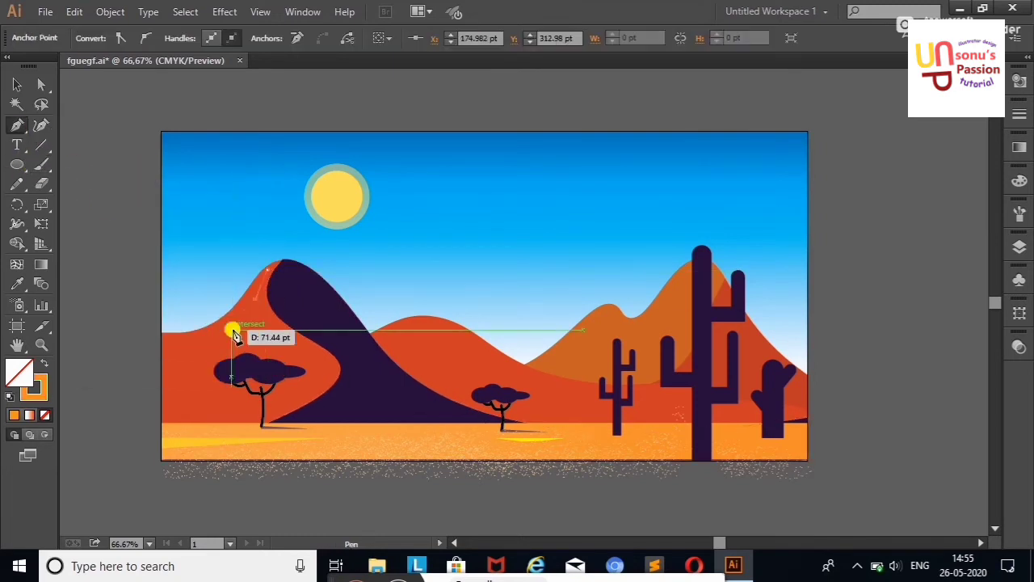
pyautogui.click(206, 346)
pyautogui.click(160, 361)
pyautogui.click(17, 84)
pyautogui.click(189, 327)
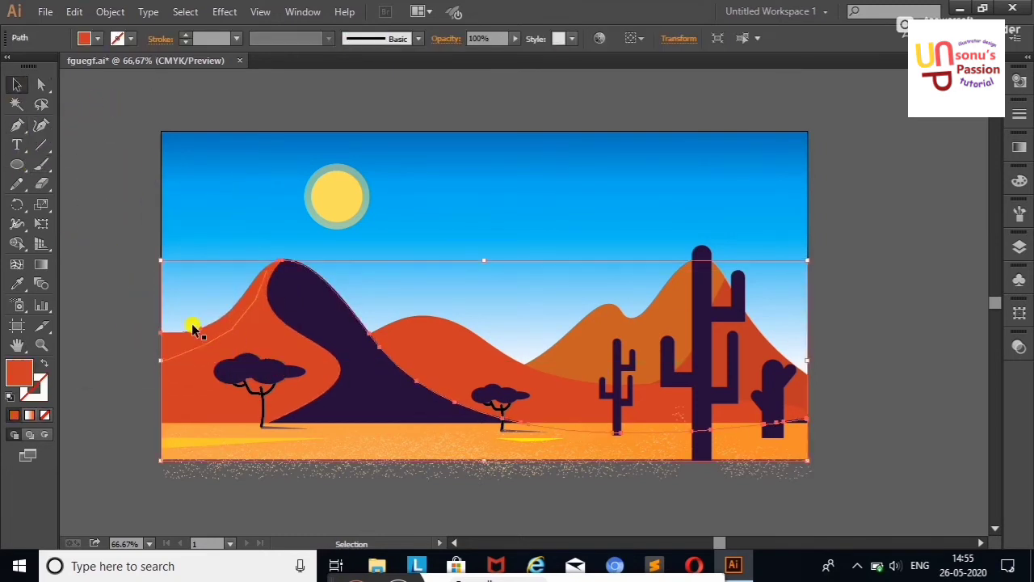
pyautogui.click(202, 348)
pyautogui.click(1020, 213)
pyautogui.click(827, 258)
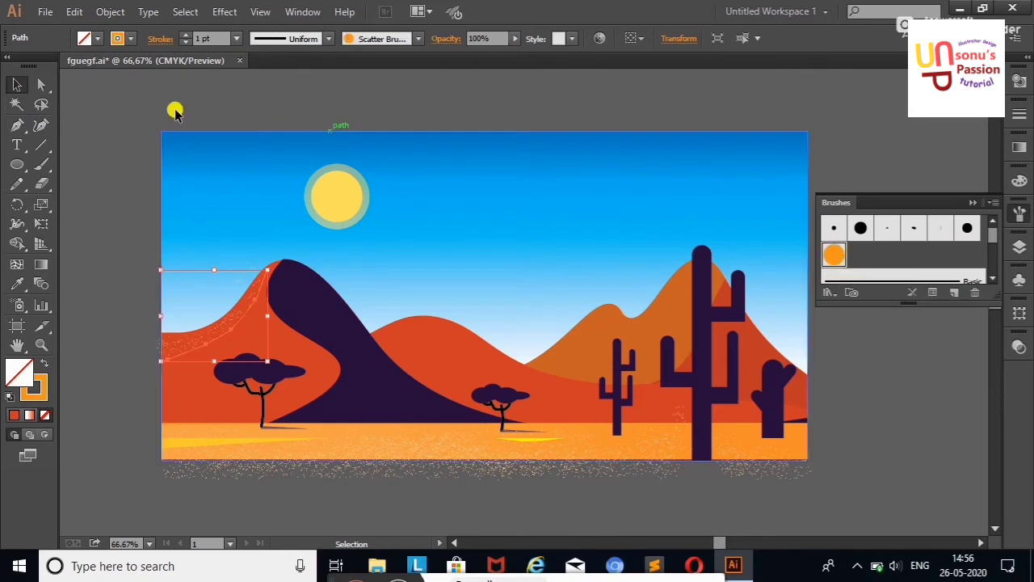
pyautogui.click(173, 108)
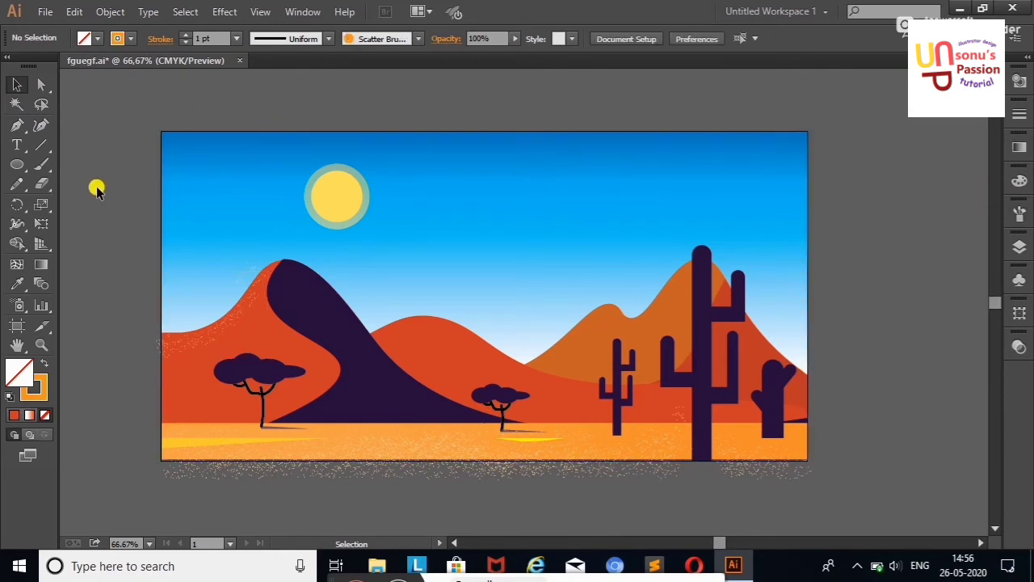
# Add a speckle scatter-brush curve on the middle dune's ridge with a red stroke.
pyautogui.click(41, 124)
pyautogui.click(377, 334)
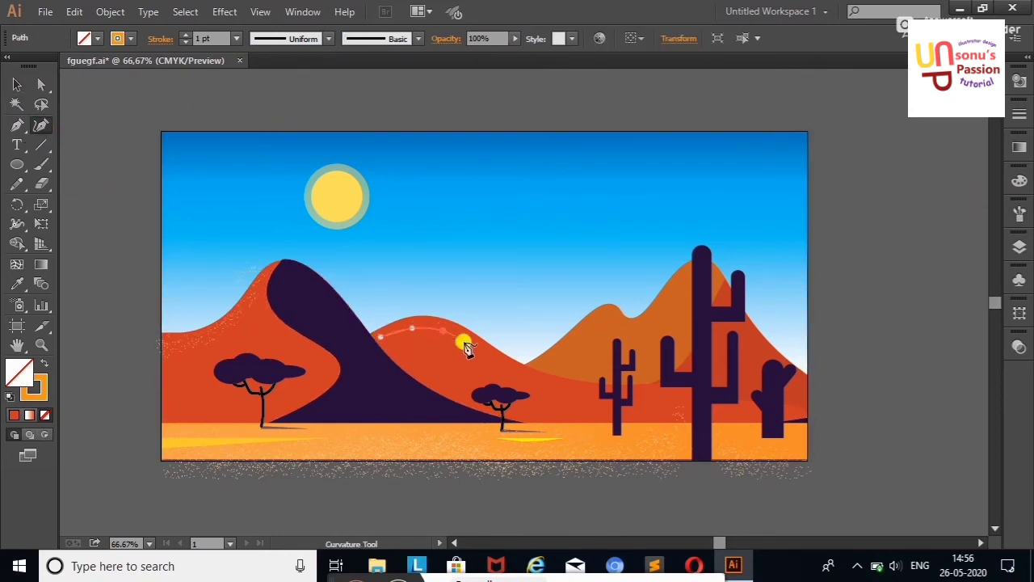
pyautogui.click(17, 84)
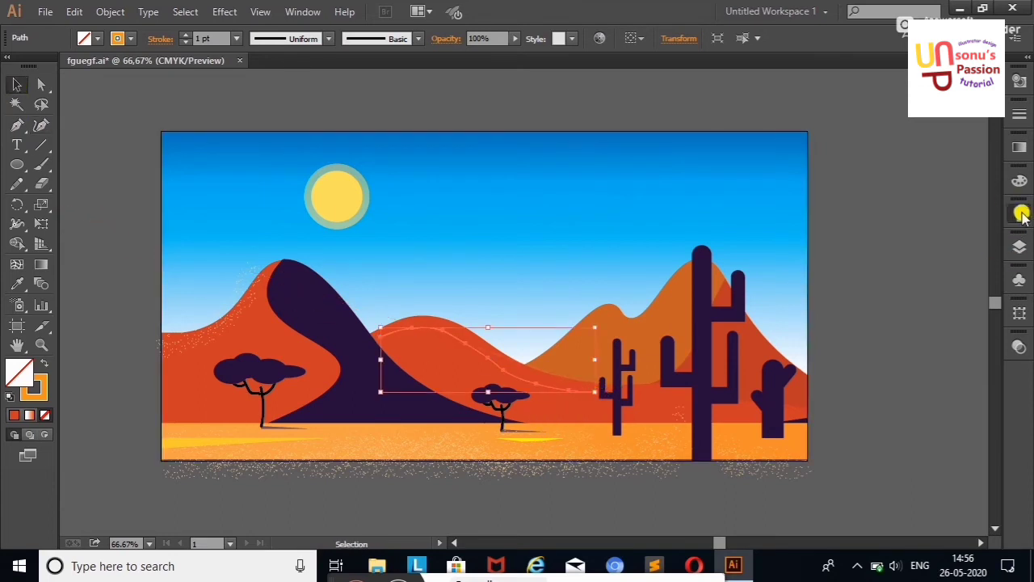
pyautogui.click(1019, 213)
pyautogui.click(827, 258)
pyautogui.click(931, 168)
pyautogui.click(431, 339)
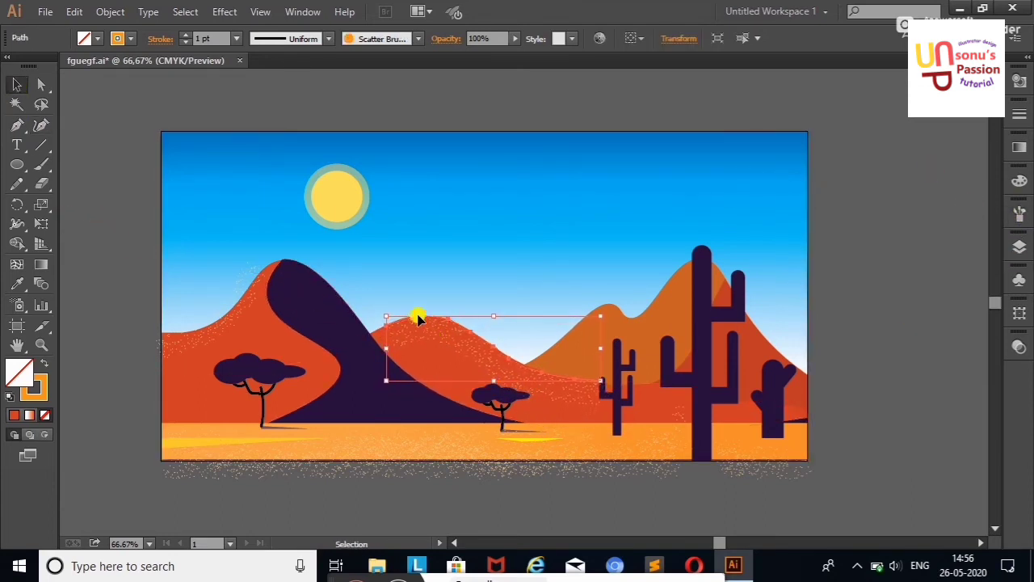
pyautogui.click(137, 146)
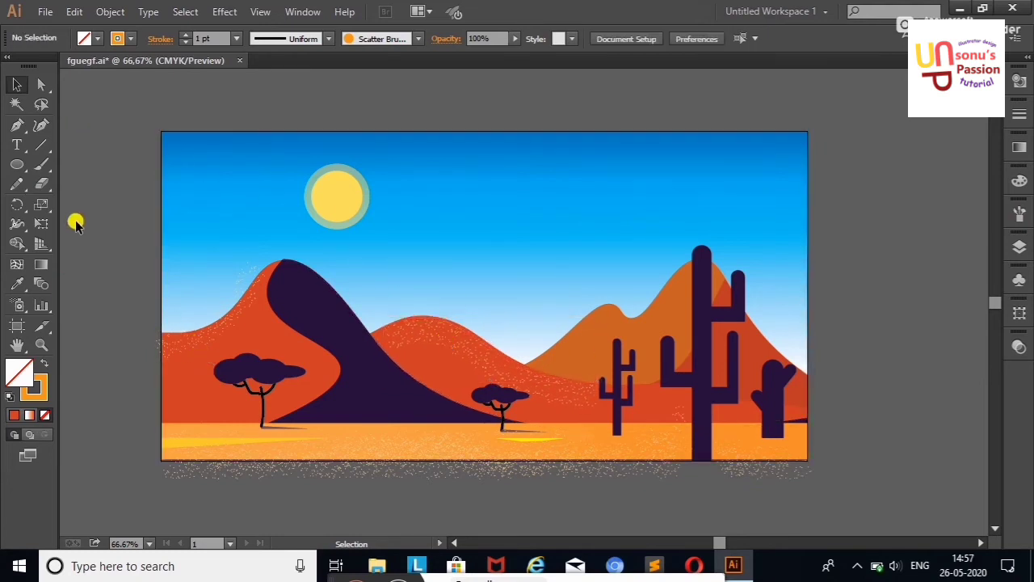
pyautogui.click(424, 338)
pyautogui.click(127, 47)
pyautogui.click(133, 66)
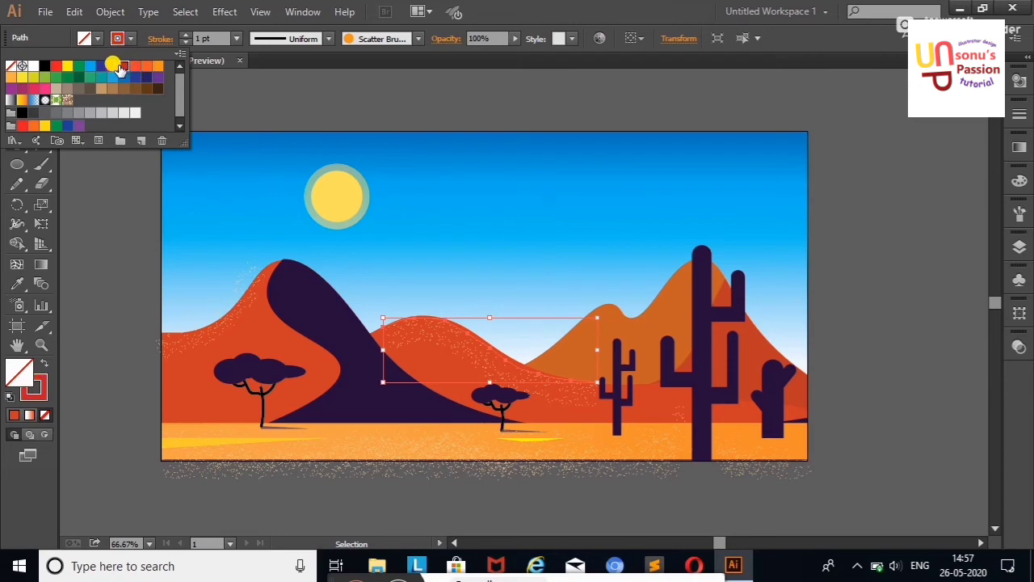
pyautogui.click(135, 229)
# Curve along the left dune's slope, eyedrop the dune orange, and apply the speckle scatter brush.
pyautogui.click(207, 338)
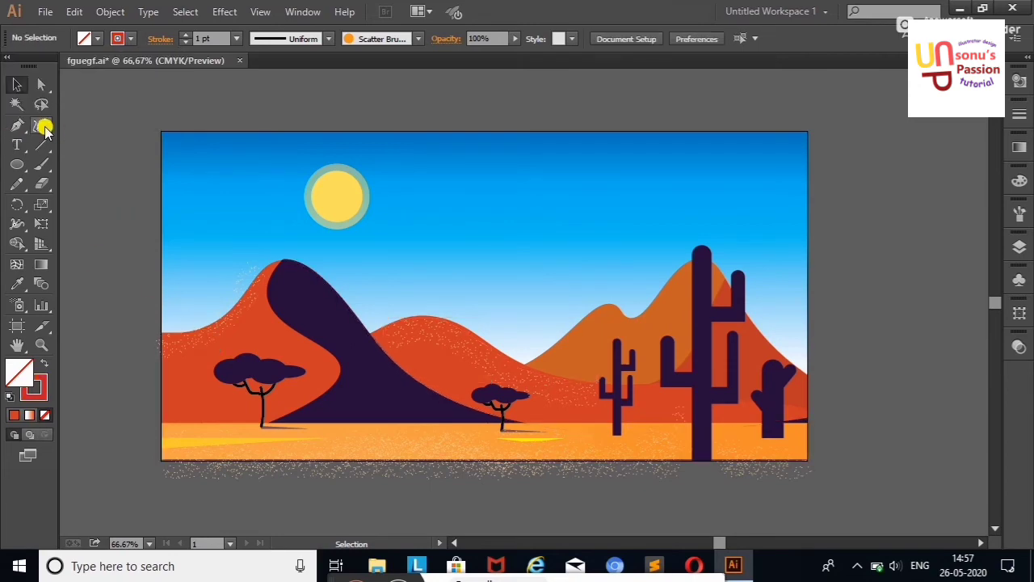
pyautogui.click(41, 124)
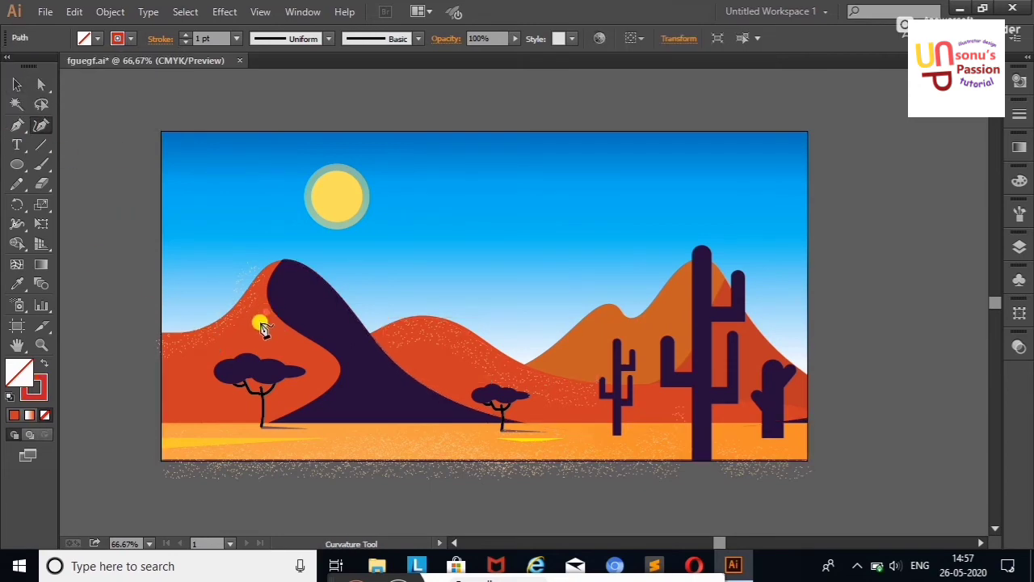
pyautogui.click(17, 283)
pyautogui.click(220, 323)
pyautogui.click(1019, 182)
pyautogui.click(835, 255)
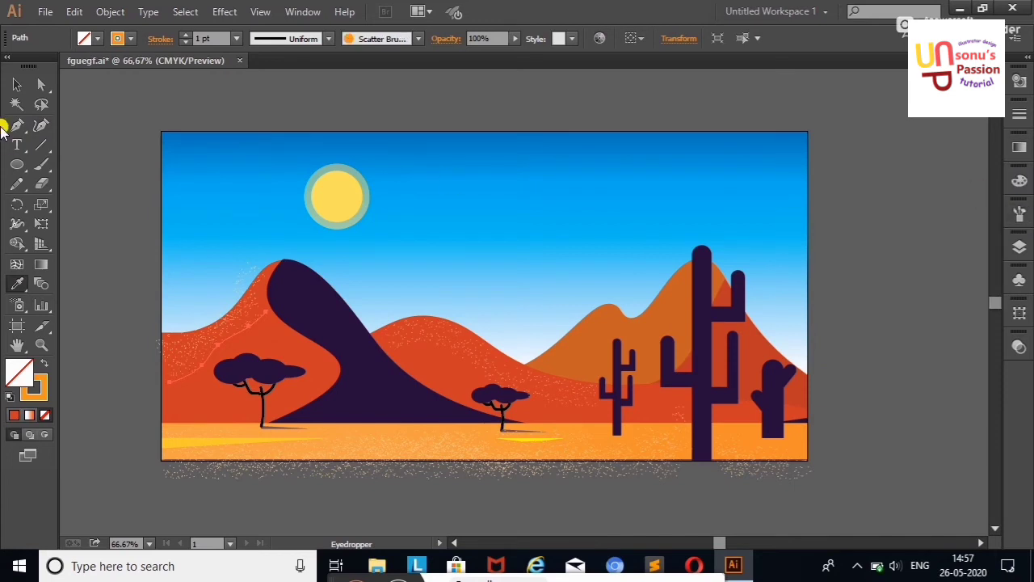
pyautogui.click(17, 84)
pyautogui.click(85, 160)
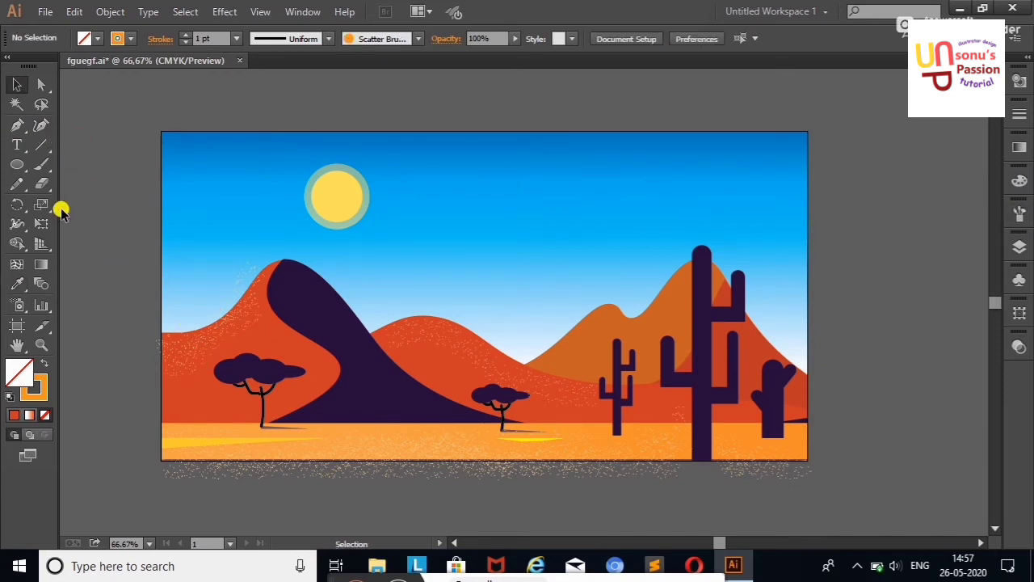
pyautogui.click(42, 127)
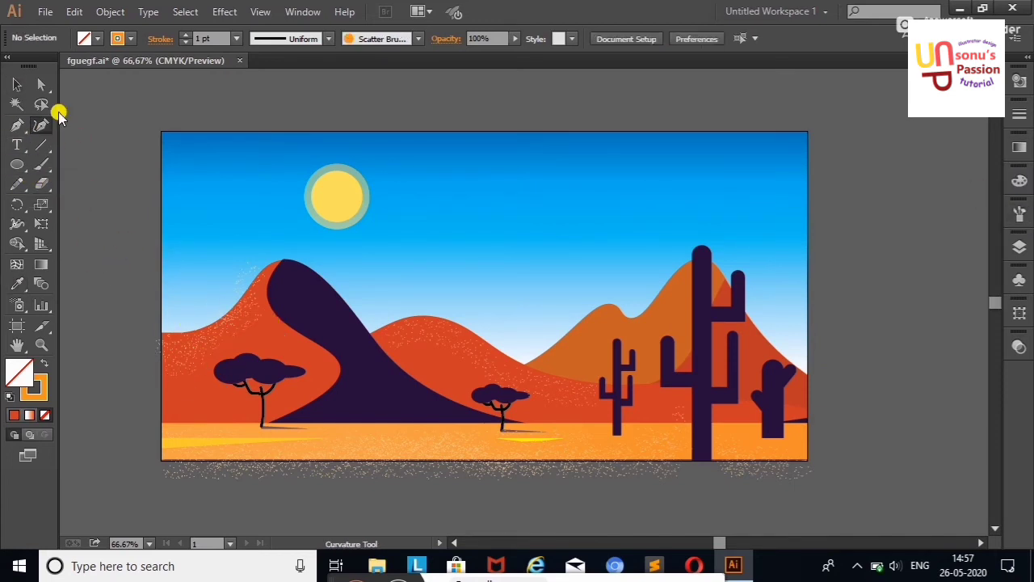
pyautogui.click(694, 244)
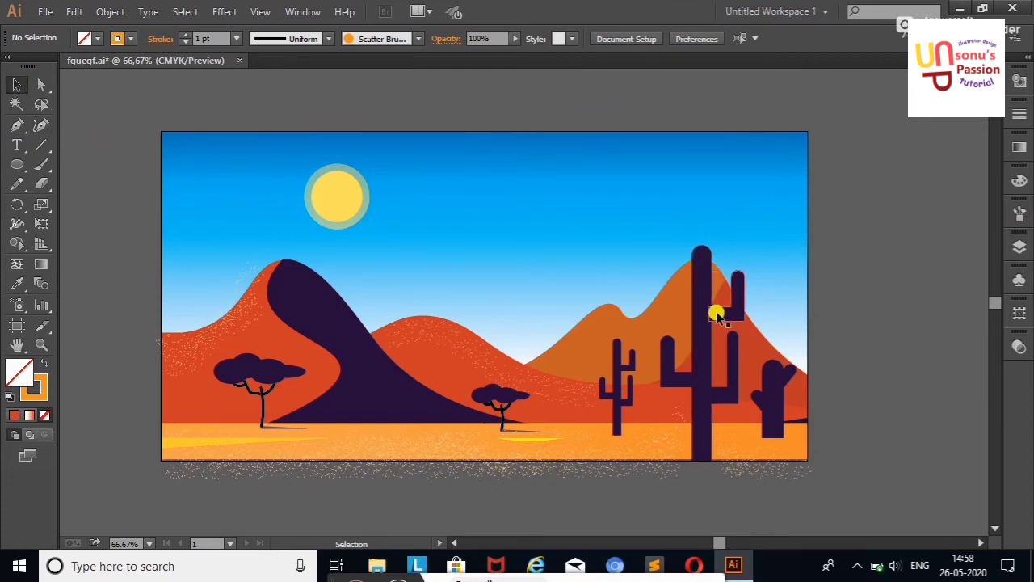
# Alt-drag copies of the thin navy ground shadow beneath the small cactus and right-hand cactus.
pyautogui.press('p')
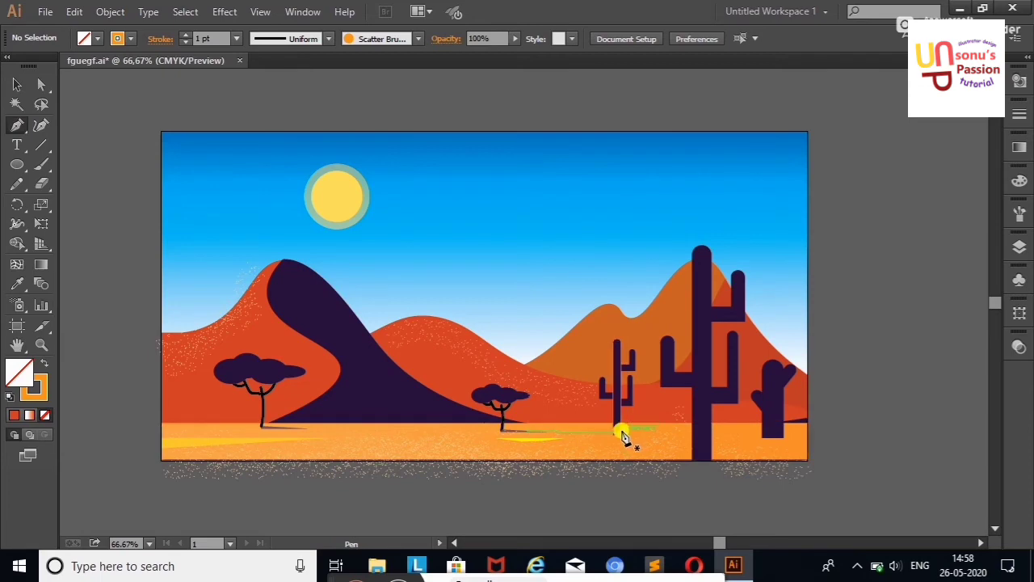
pyautogui.click(24, 87)
pyautogui.moveTo(270, 424); pyautogui.dragTo(627, 434)
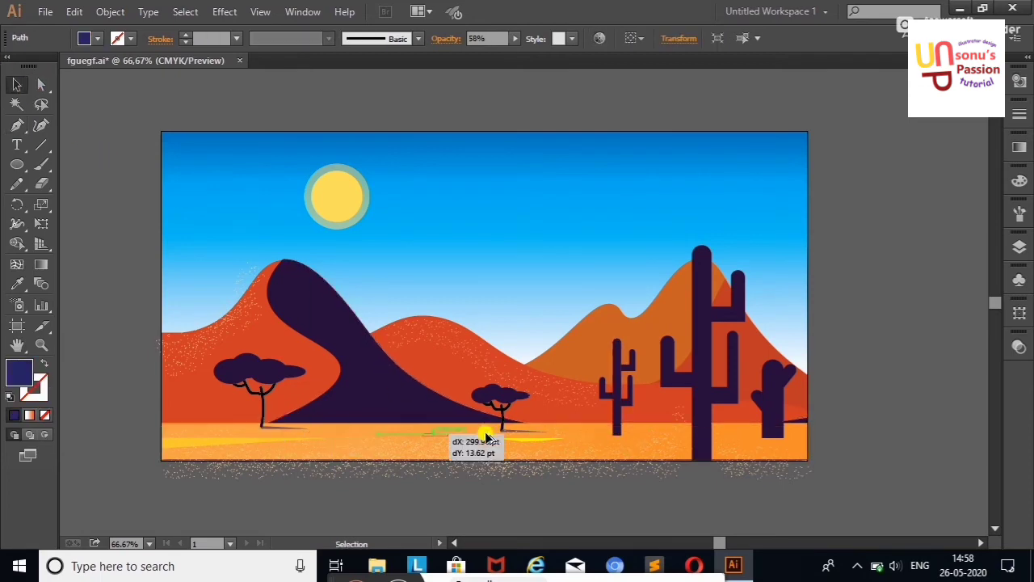
pyautogui.hotkey('shift', '`')
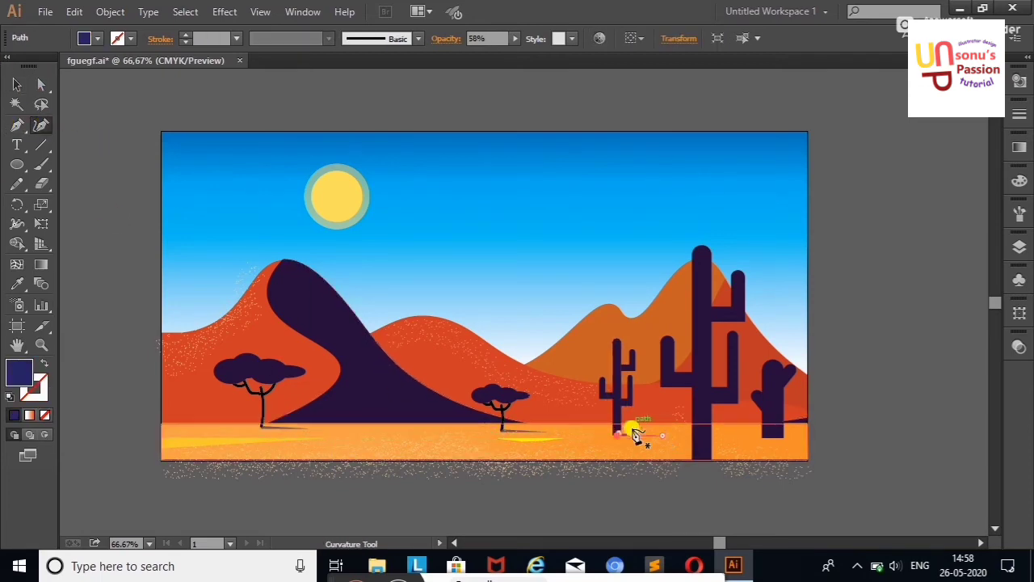
pyautogui.press('v')
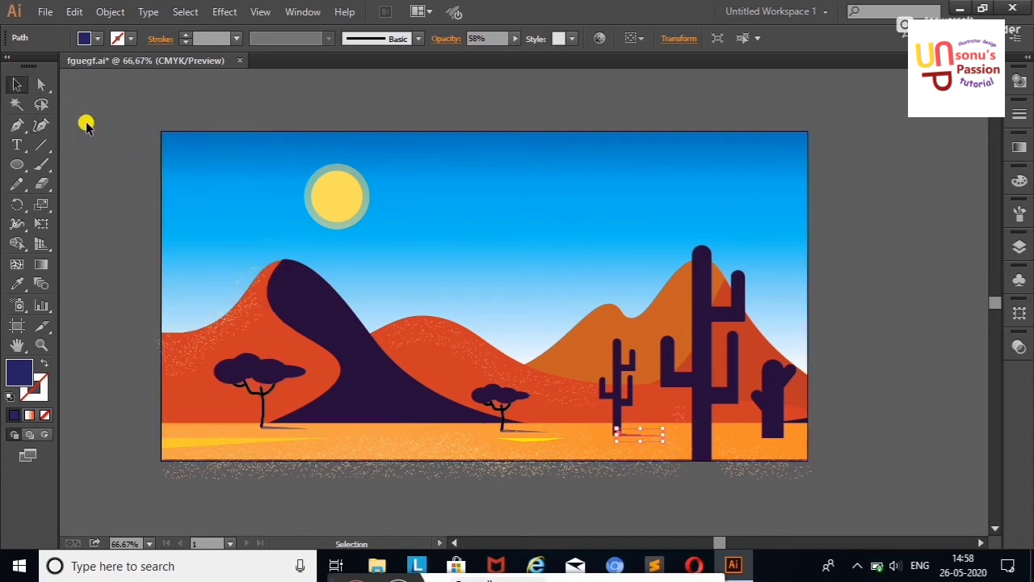
pyautogui.click(87, 127)
pyautogui.moveTo(619, 434); pyautogui.dragTo(784, 431)
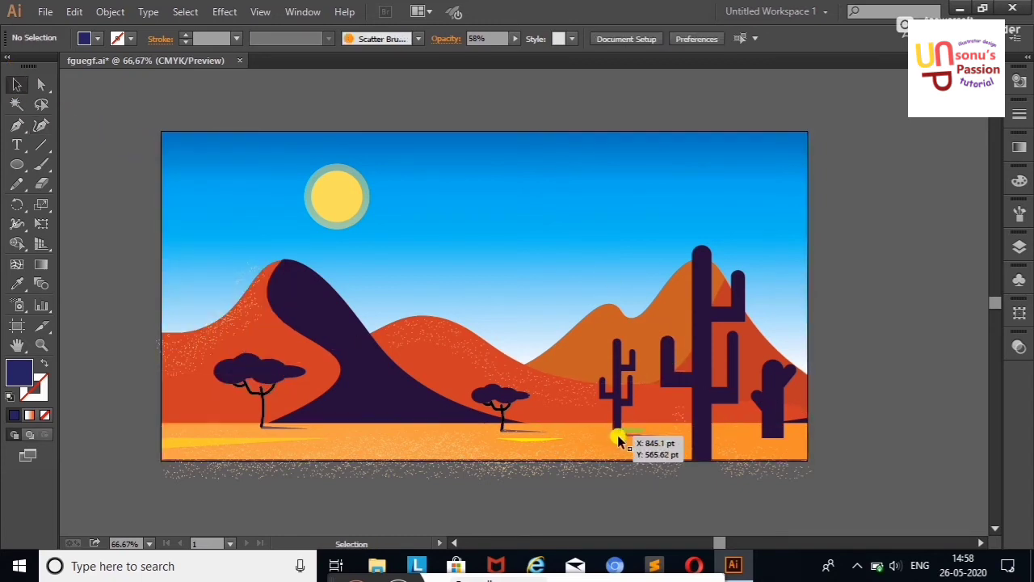
pyautogui.click(790, 436)
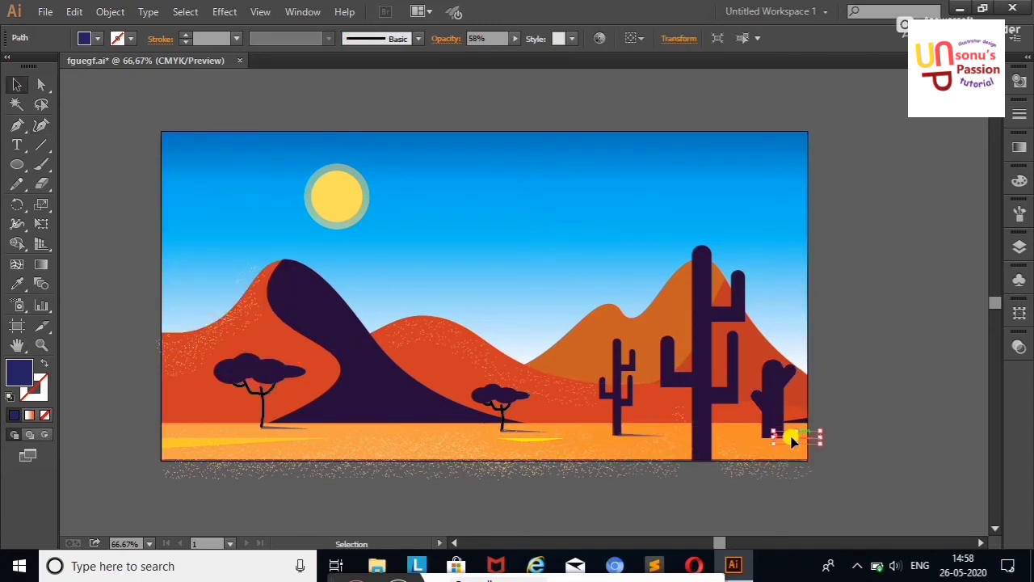
pyautogui.click(890, 368)
pyautogui.click(41, 125)
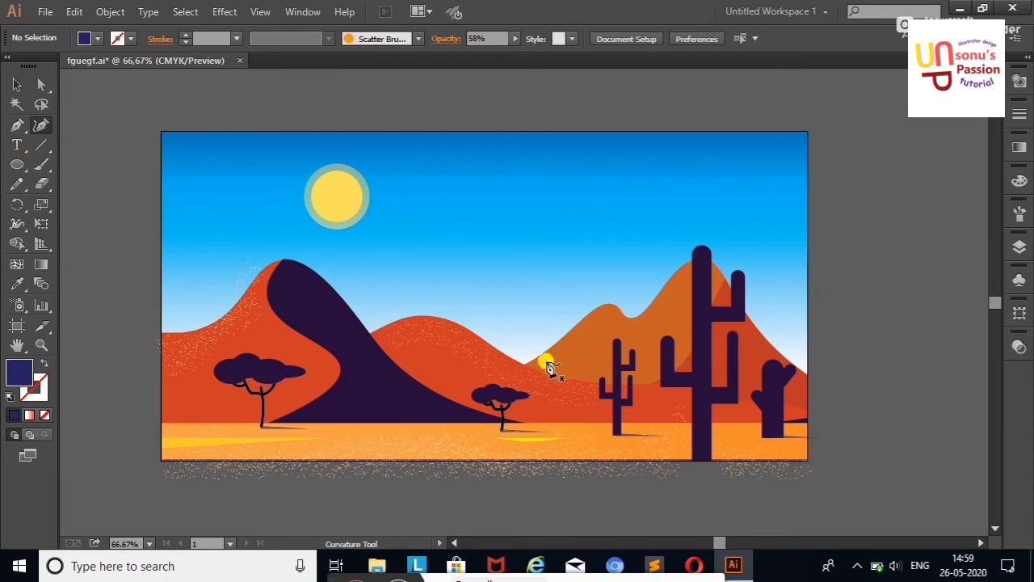
# Draw a curve up the right hill's slope and apply the orange speckle scatter brush.
pyautogui.click(546, 361)
pyautogui.click(578, 338)
pyautogui.click(684, 274)
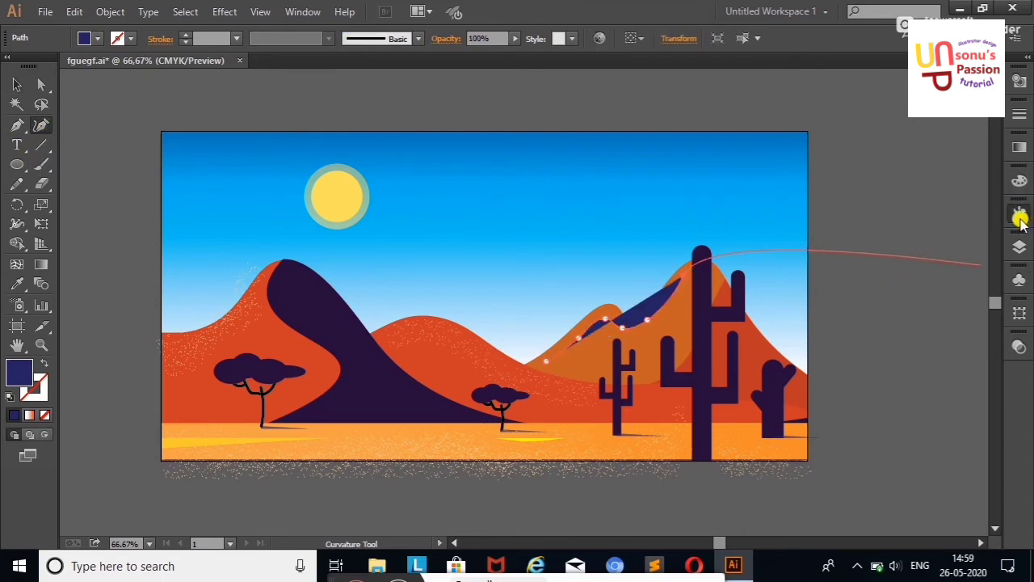
pyautogui.click(1019, 216)
pyautogui.click(834, 255)
pyautogui.click(121, 39)
pyautogui.click(154, 70)
pyautogui.press('v')
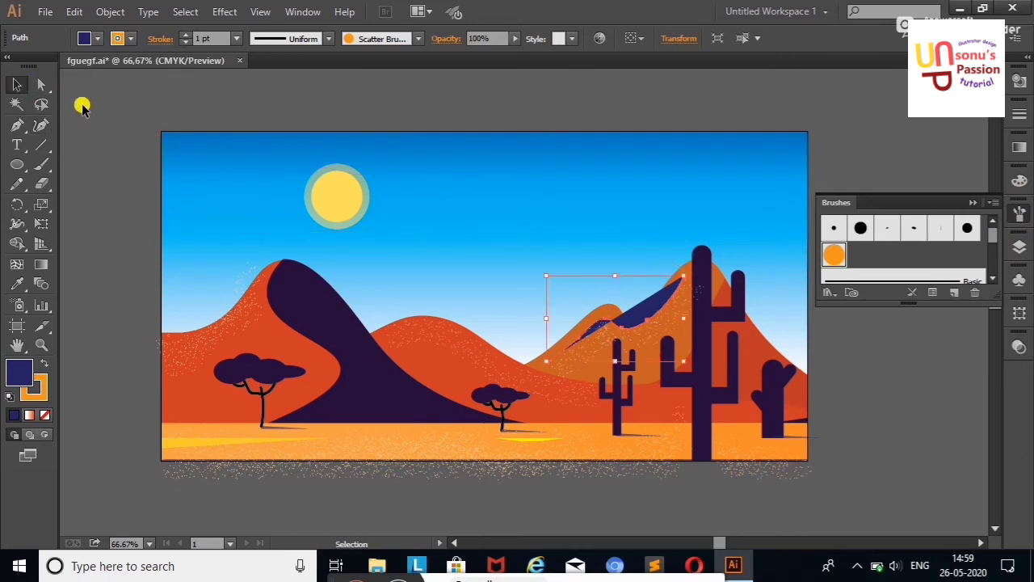
# Set the hill highlight's fill to None and nudge it up and left.
pyautogui.click(97, 38)
pyautogui.click(10, 62)
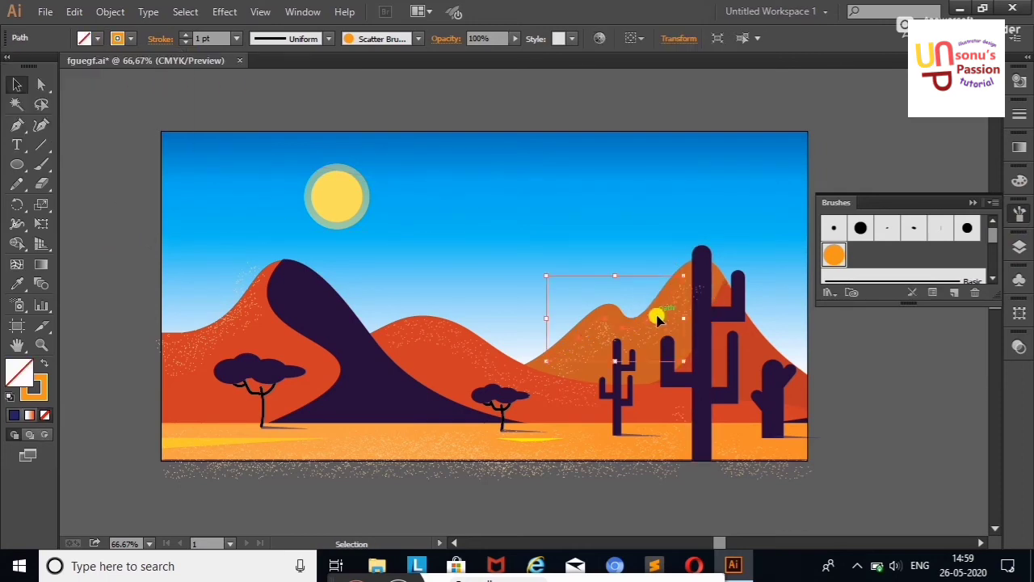
pyautogui.hotkey('shift', 'Up')
pyautogui.hotkey('shift', 'Left')
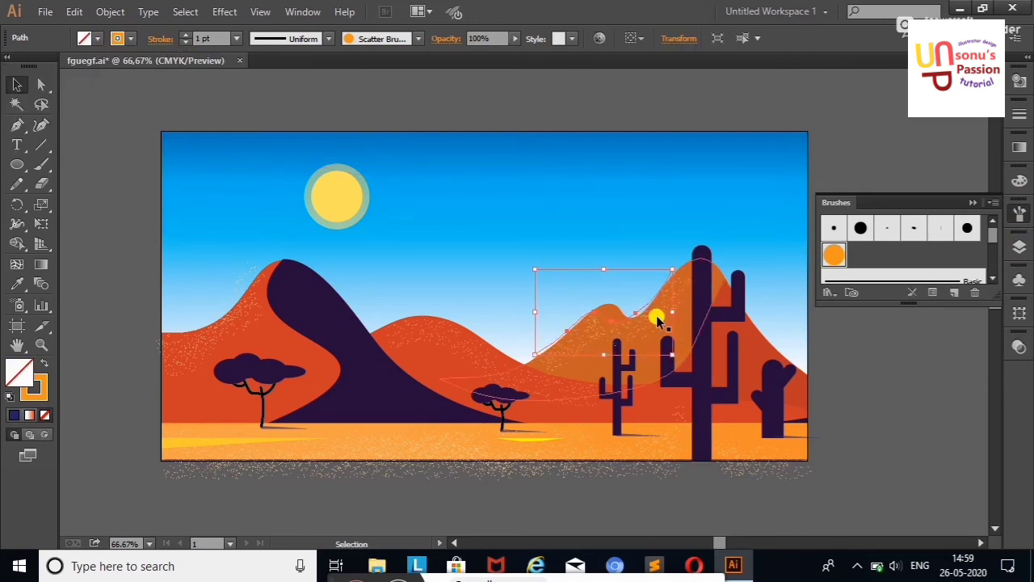
pyautogui.click(612, 338)
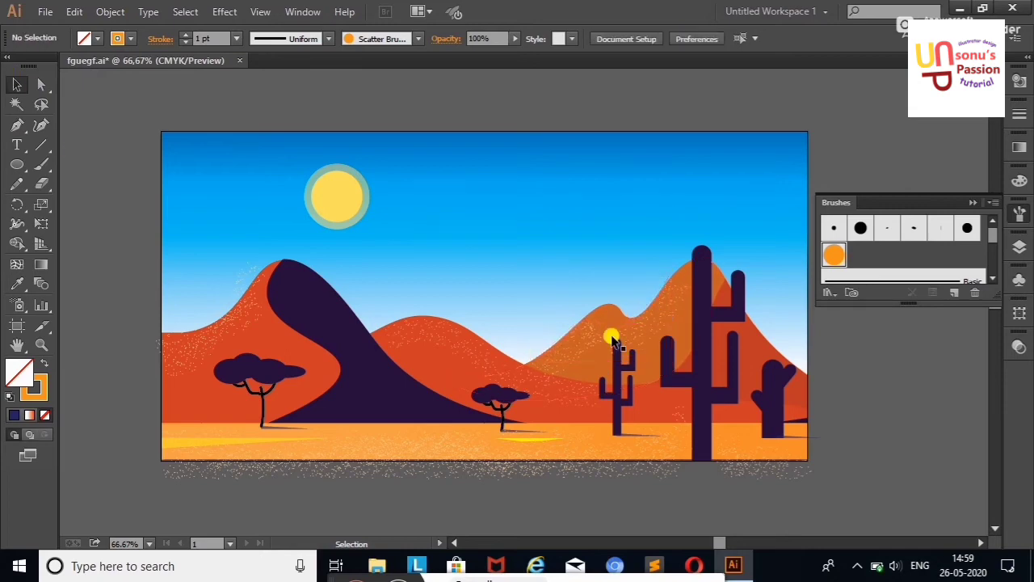
pyautogui.click(665, 300)
# Set start and end arrowheads and a tapered width profile on the hill highlight's stroke.
pyautogui.click(159, 38)
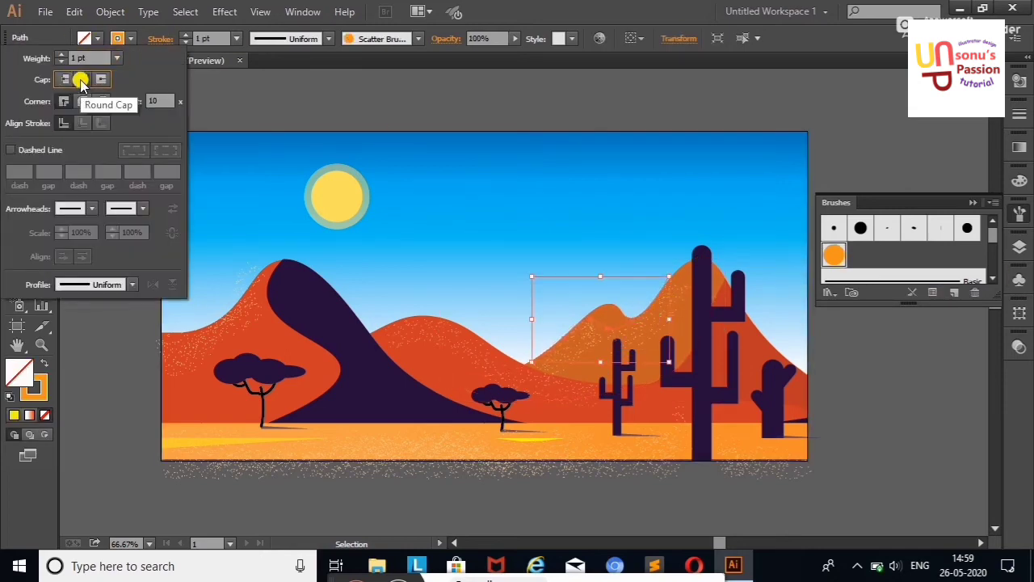
pyautogui.click(370, 156)
pyautogui.click(670, 305)
pyautogui.click(160, 38)
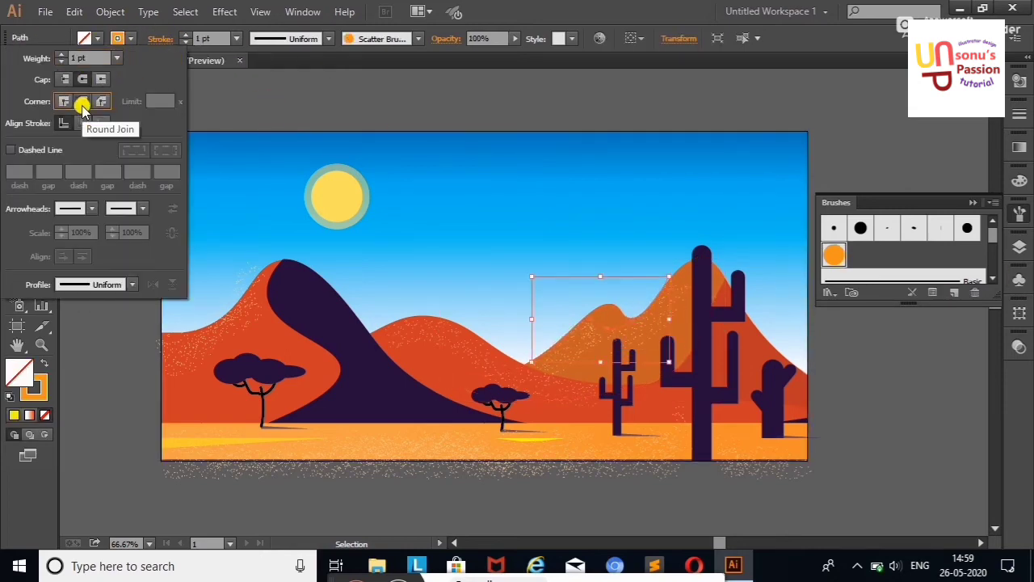
pyautogui.click(88, 207)
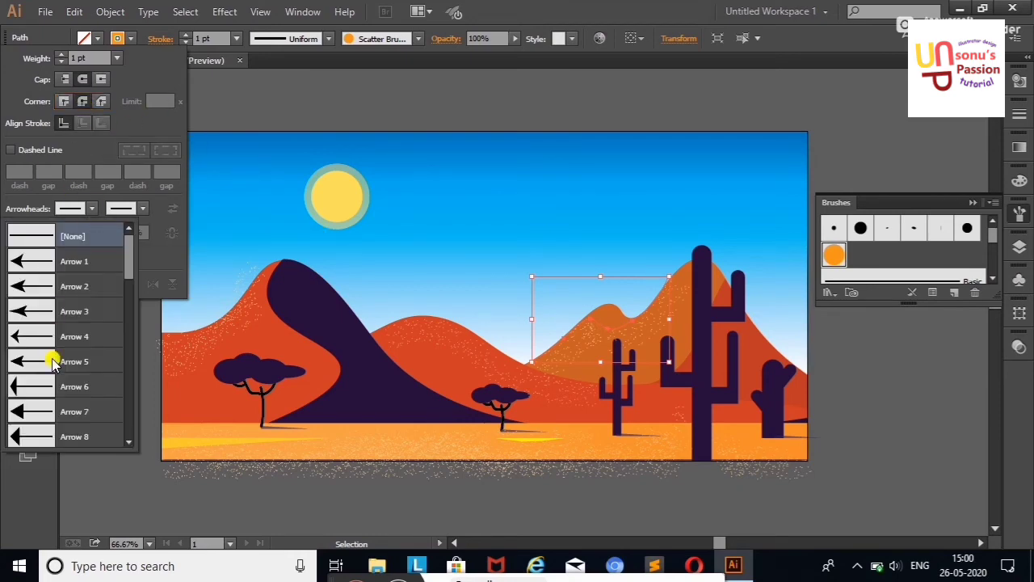
pyautogui.click(63, 353)
pyautogui.click(139, 208)
pyautogui.click(138, 238)
pyautogui.click(132, 284)
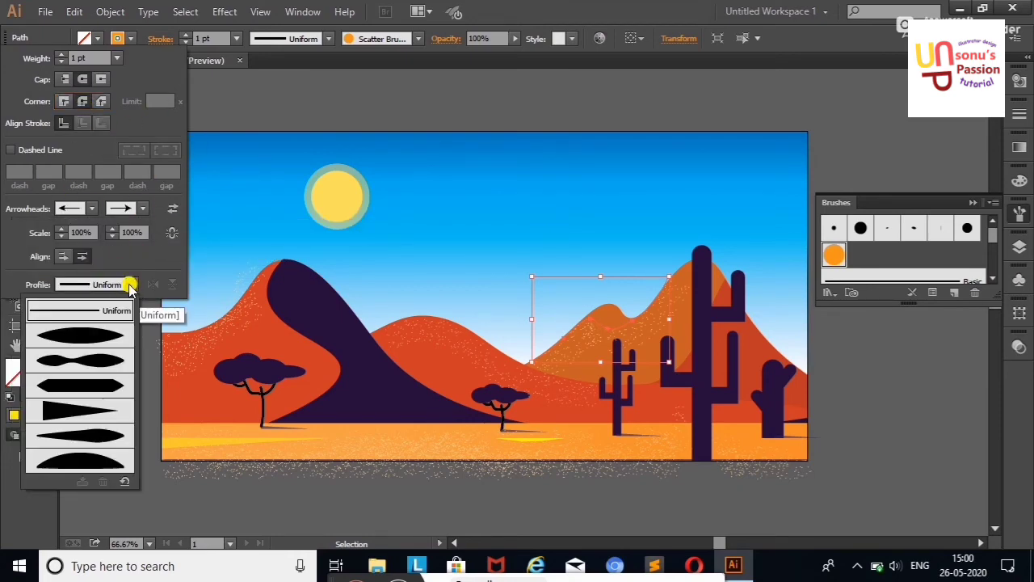
pyautogui.click(146, 331)
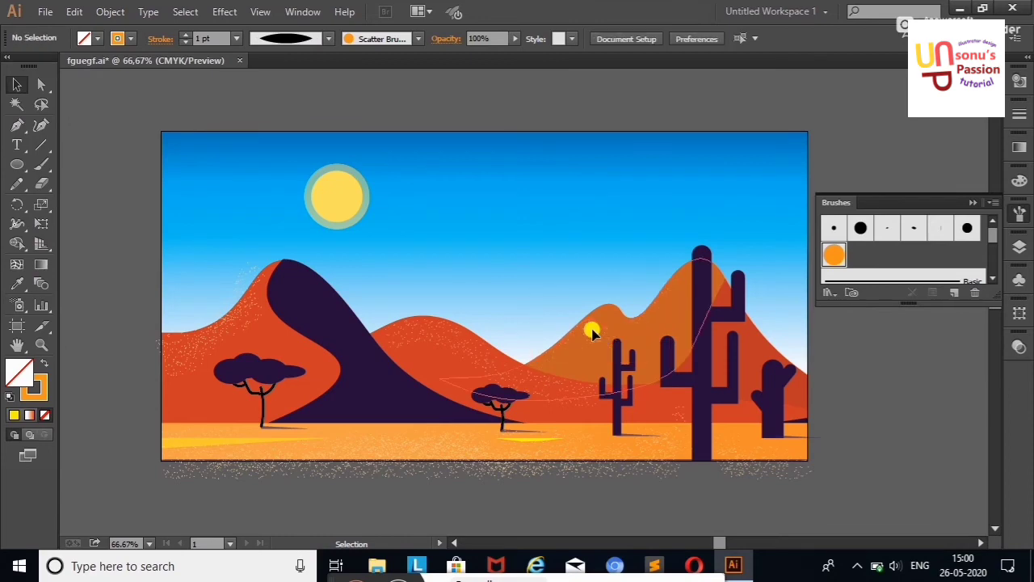
pyautogui.press('F5')
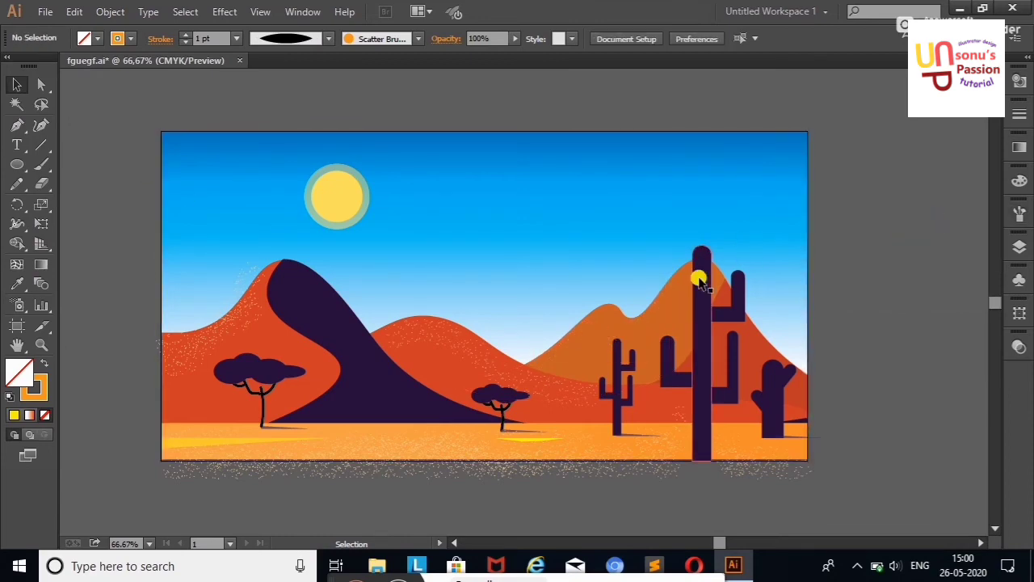
pyautogui.moveTo(698, 278)
pyautogui.mouseDown()
pyautogui.moveTo(888, 244)
pyautogui.moveTo(899, 232)
pyautogui.moveTo(687, 269)
pyautogui.mouseUp()
# Erase the copied trunk's top, move the cap onto the tall cactus, and delete the leftover piece.
pyautogui.click(41, 183)
pyautogui.click(17, 84)
pyautogui.click(889, 300)
pyautogui.press('Delete')
# Recolour the cactus top piece yellow then orange, and lower its opacity.
pyautogui.click(89, 38)
pyautogui.click(38, 76)
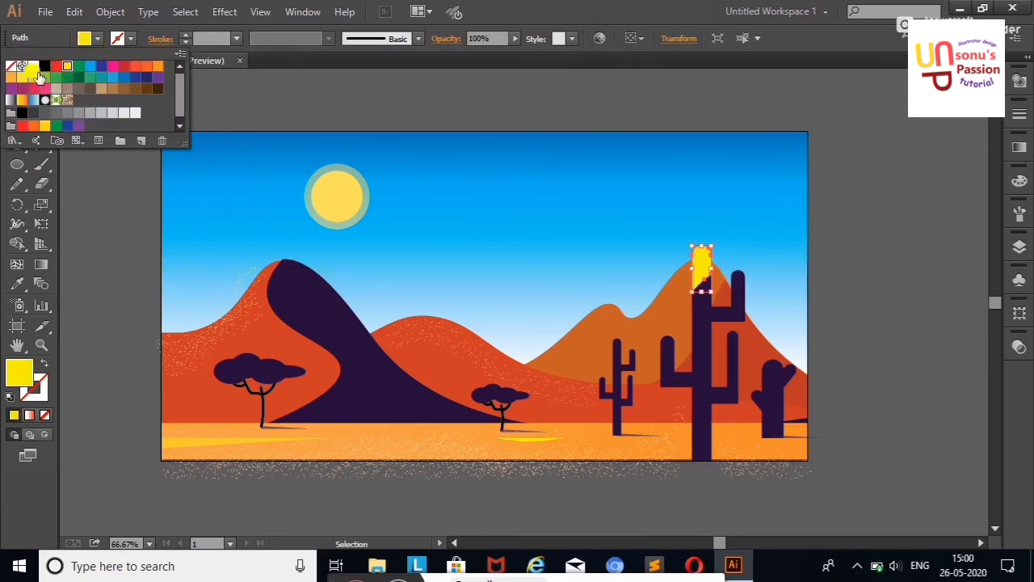
pyautogui.click(515, 38)
pyautogui.moveTo(517, 58); pyautogui.dragTo(465, 58)
pyautogui.click(97, 38)
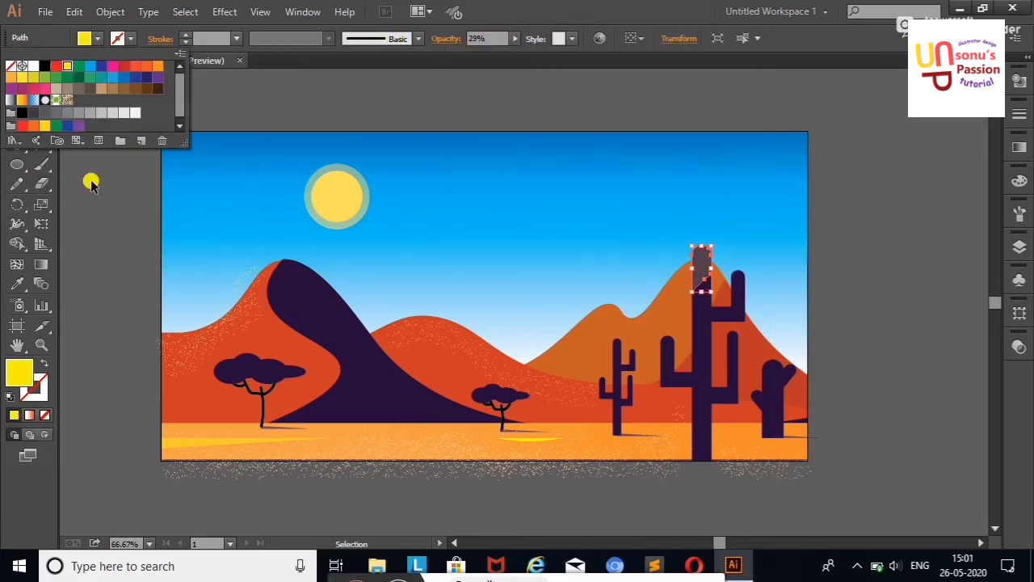
pyautogui.click(146, 65)
pyautogui.click(121, 214)
# Try reshaping the top piece's curves, then undo the point move.
pyautogui.click(693, 295)
pyautogui.hotkey('shift', '`')
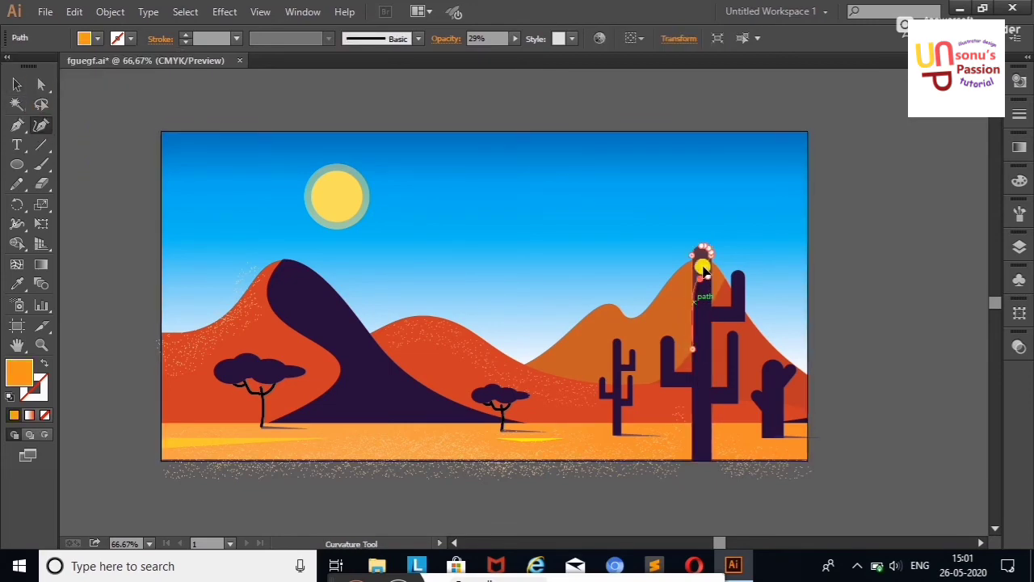
pyautogui.click(17, 84)
pyautogui.rightClick(842, 264)
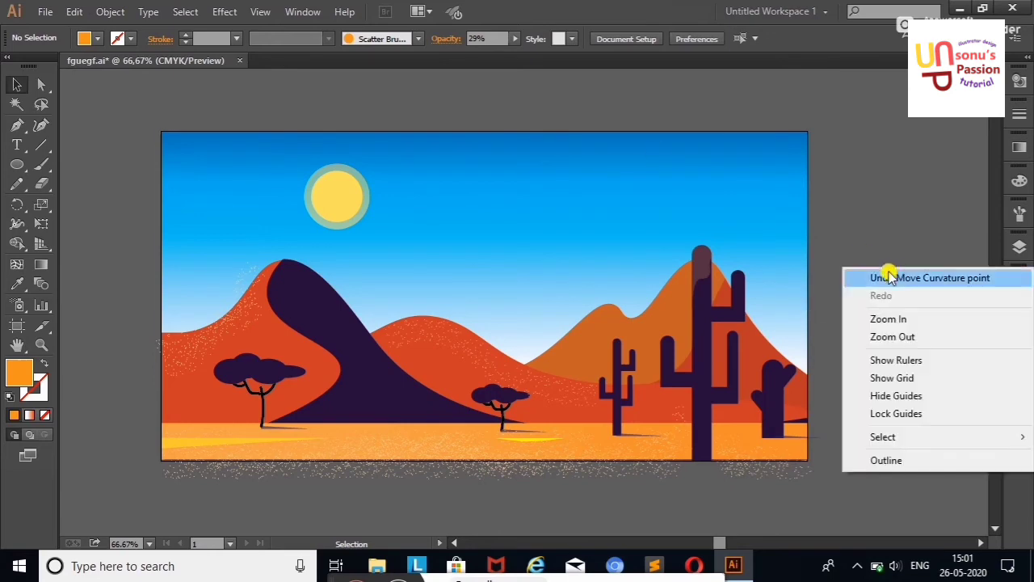
pyautogui.click(889, 270)
# Alt-drag a trunk copy off the artboard, erase it to a strip, and place it on the tall cactus.
pyautogui.moveTo(710, 265)
pyautogui.mouseDown()
pyautogui.moveTo(820, 265)
pyautogui.moveTo(889, 250)
pyautogui.mouseUp()
pyautogui.click(41, 184)
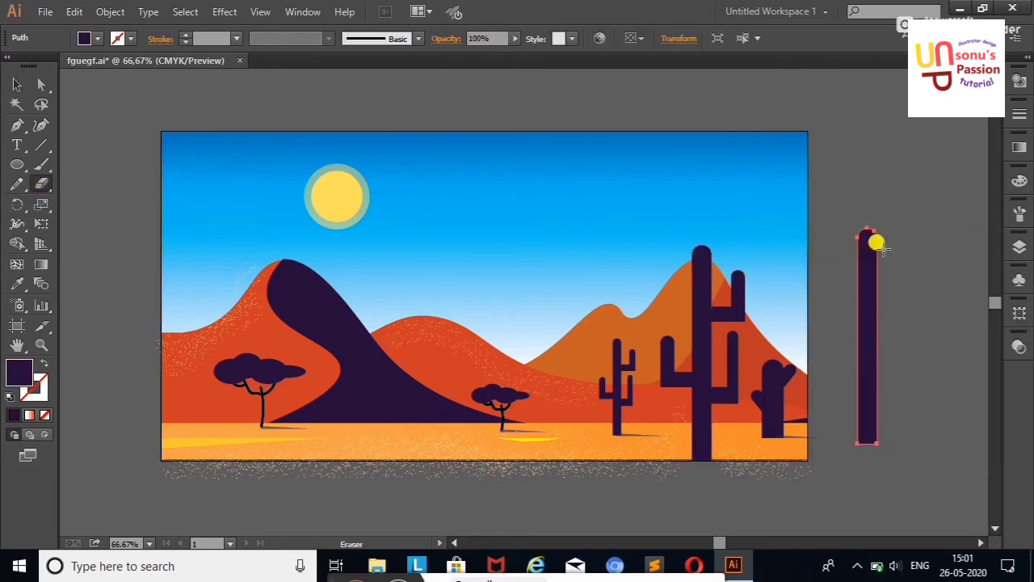
pyautogui.moveTo(862, 298); pyautogui.dragTo(865, 370)
pyautogui.click(17, 84)
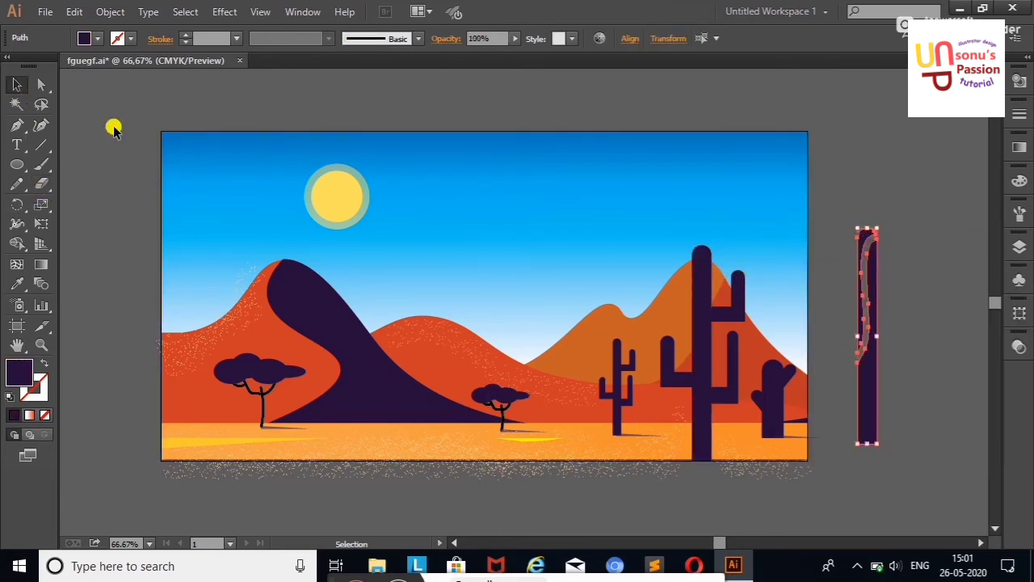
pyautogui.press('Delete')
pyautogui.moveTo(863, 243); pyautogui.dragTo(700, 252)
# Give the trunk strip the translucent highlight style at 20% opacity.
pyautogui.click(17, 284)
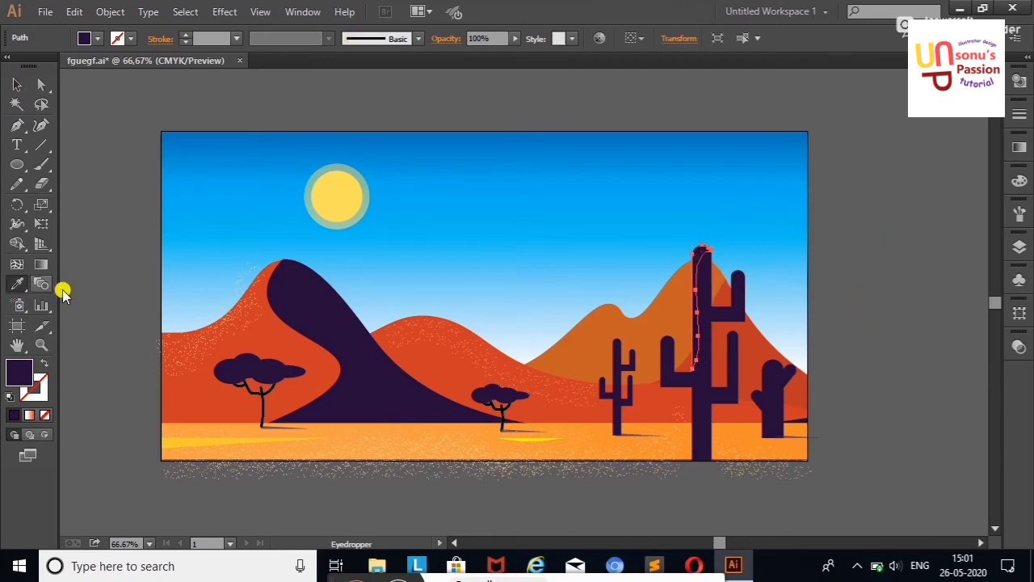
pyautogui.click(186, 331)
pyautogui.click(515, 39)
pyautogui.moveTo(521, 53)
pyautogui.mouseDown()
pyautogui.moveTo(467, 51)
pyautogui.moveTo(475, 54)
pyautogui.mouseUp()
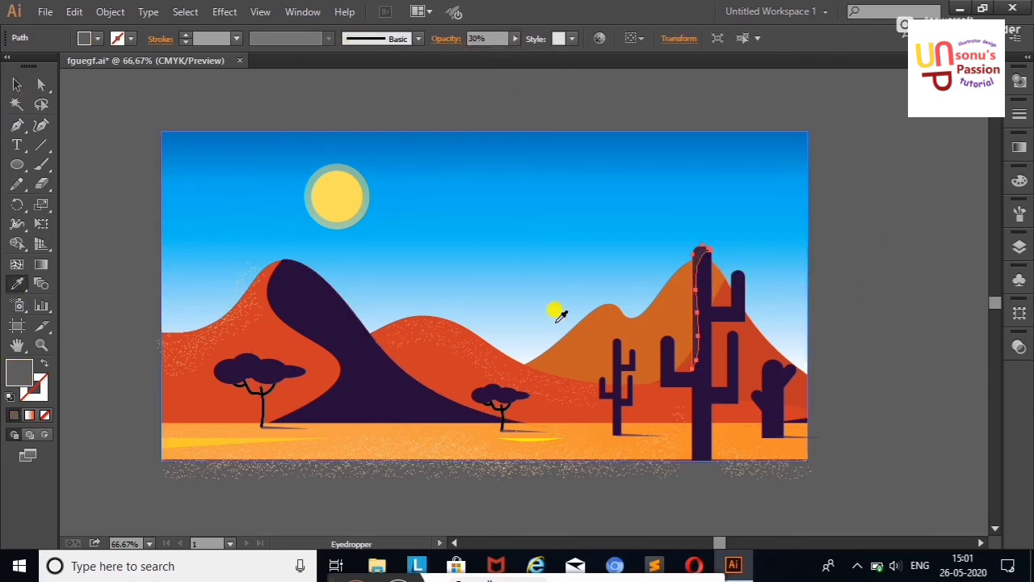
pyautogui.click(17, 84)
pyautogui.click(132, 114)
# Copy the cactus arm off the artboard and apply the translucent highlight style to it.
pyautogui.moveTo(664, 358)
pyautogui.mouseDown()
pyautogui.moveTo(854, 268)
pyautogui.moveTo(864, 283)
pyautogui.moveTo(670, 352)
pyautogui.mouseUp()
pyautogui.hotkey('shift', 'e')
pyautogui.press('v')
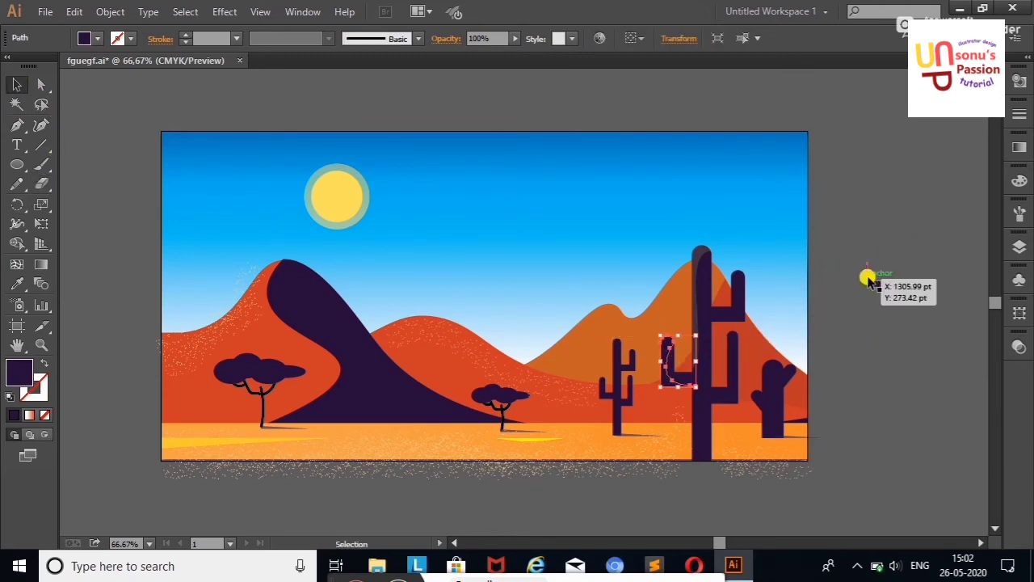
pyautogui.press('i')
pyautogui.click(547, 314)
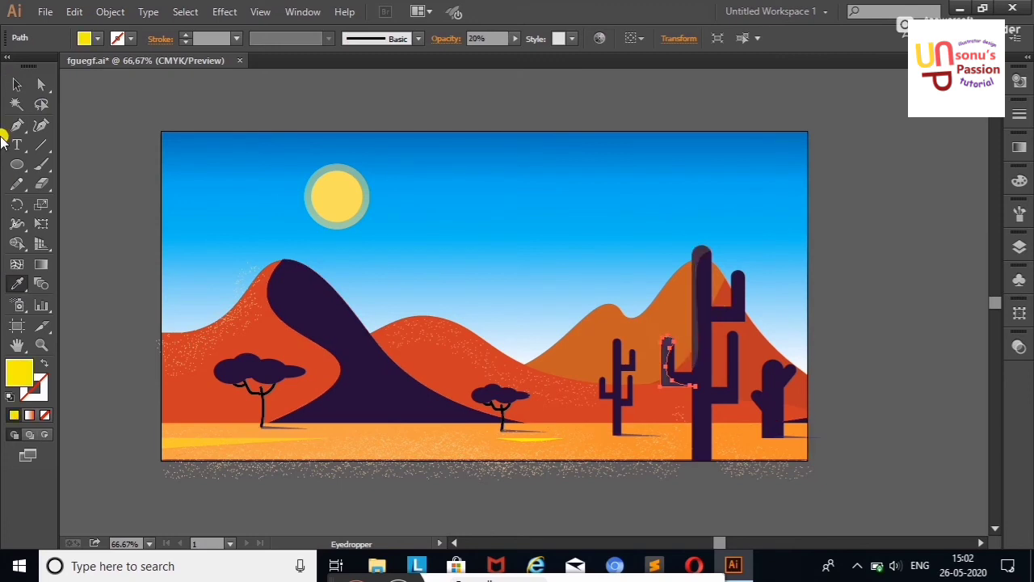
pyautogui.press('v')
pyautogui.click(97, 116)
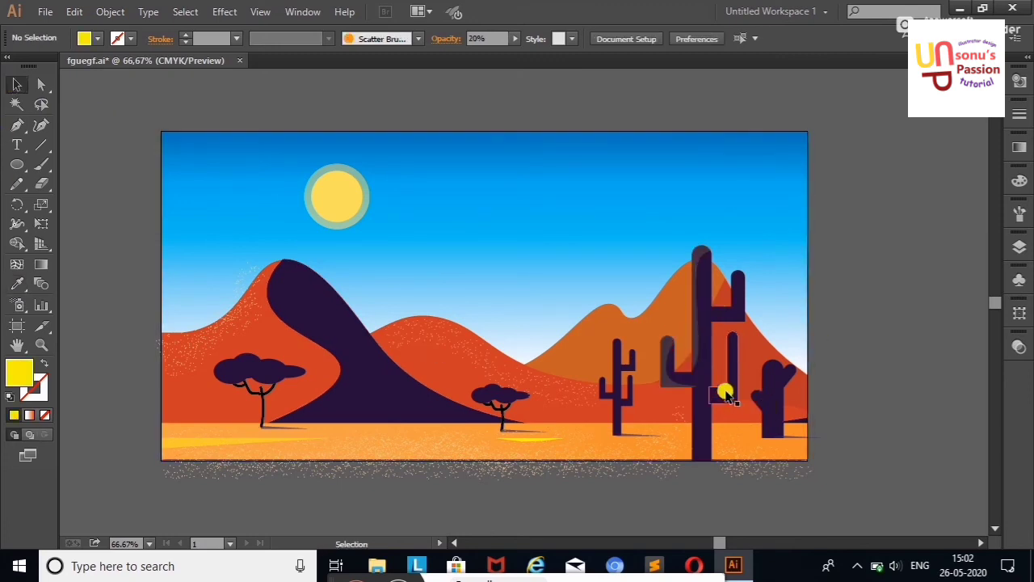
# Undo, then erase part of the L-shaped arm piece to trim it.
pyautogui.hotkey('ctrl', 'z')
pyautogui.hotkey('ctrl', 'z')
pyautogui.click(41, 184)
pyautogui.moveTo(868, 237)
pyautogui.mouseDown()
pyautogui.moveTo(836, 278)
pyautogui.moveTo(738, 284)
pyautogui.mouseUp()
pyautogui.click(17, 84)
pyautogui.click(884, 274)
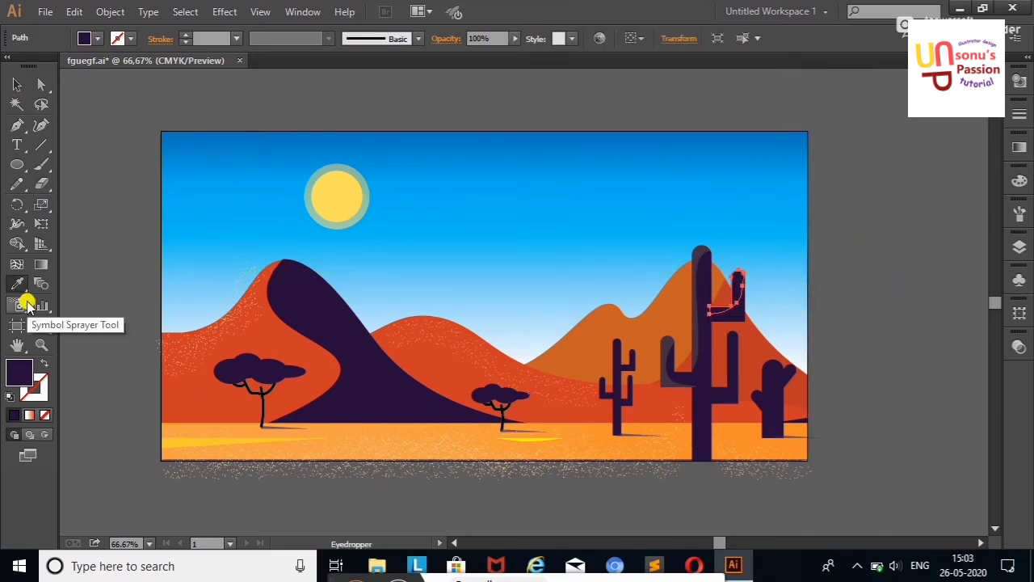
pyautogui.click(85, 154)
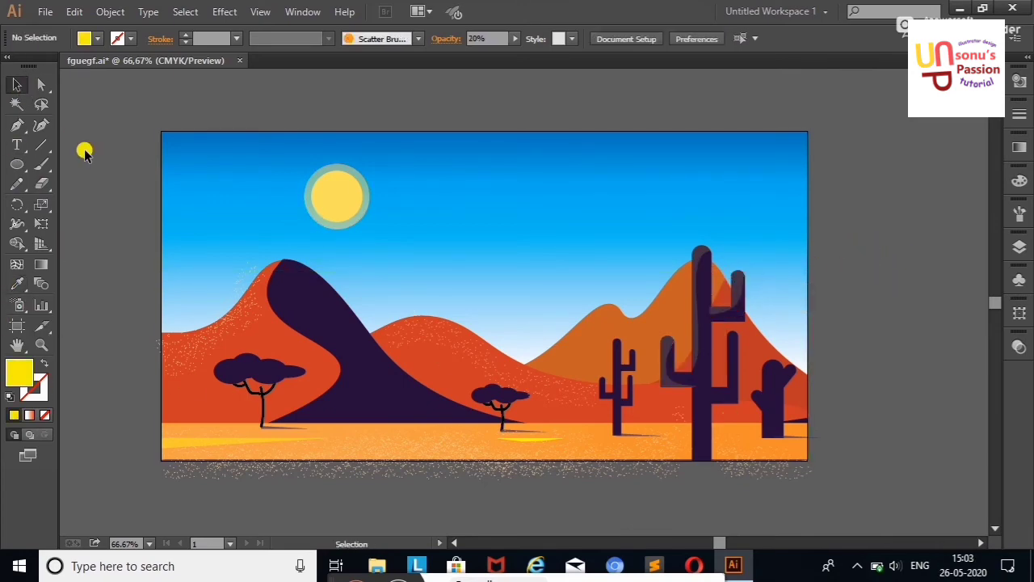
# Trim a copy of the right arm into a strip and place it on the tall cactus's right arm.
pyautogui.click(723, 396)
pyautogui.hotkey('ctrl', 'z')
pyautogui.click(41, 184)
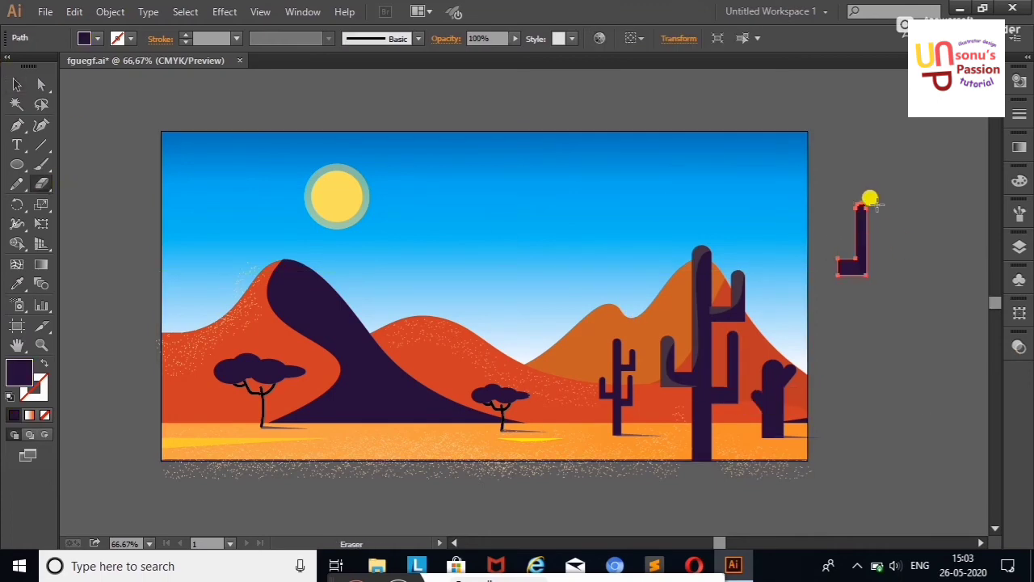
pyautogui.press('v')
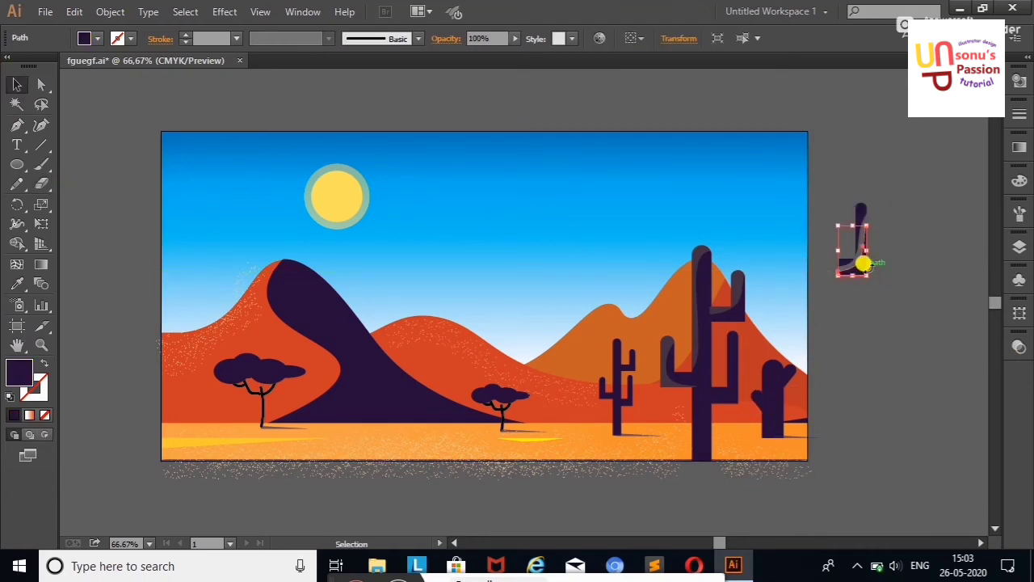
pyautogui.click(819, 185)
pyautogui.moveTo(845, 240)
pyautogui.mouseDown()
pyautogui.moveTo(795, 355)
pyautogui.moveTo(735, 351)
pyautogui.mouseUp()
pyautogui.hotkey('ctrl', 'shift', 'a')
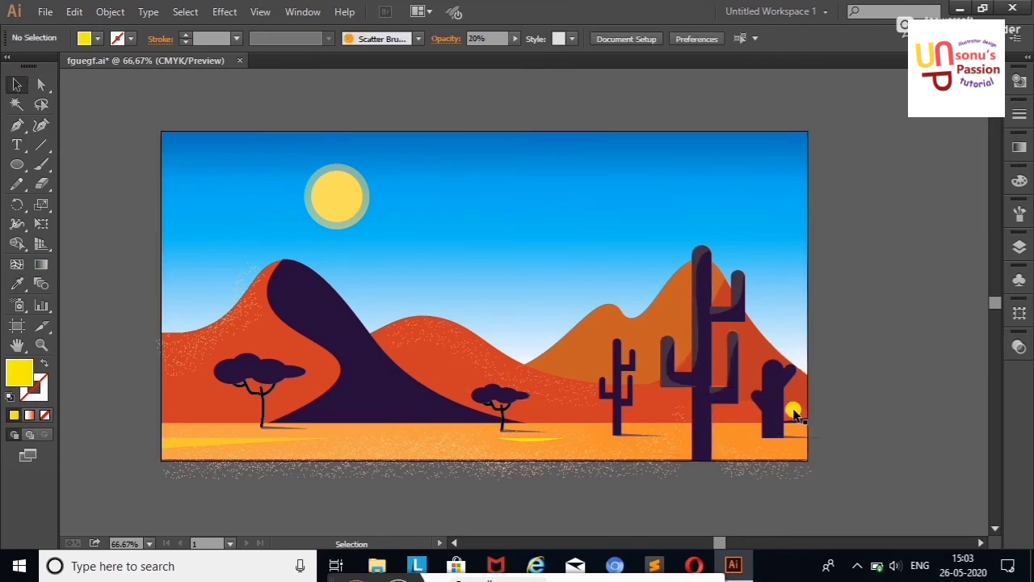
# Cut a thin edge from a copy of the right cactus, place it back, and apply the highlight style.
pyautogui.moveTo(795, 415)
pyautogui.mouseDown()
pyautogui.moveTo(858, 243)
pyautogui.moveTo(862, 283)
pyautogui.mouseUp()
pyautogui.click(41, 184)
pyautogui.press('v')
pyautogui.click(911, 235)
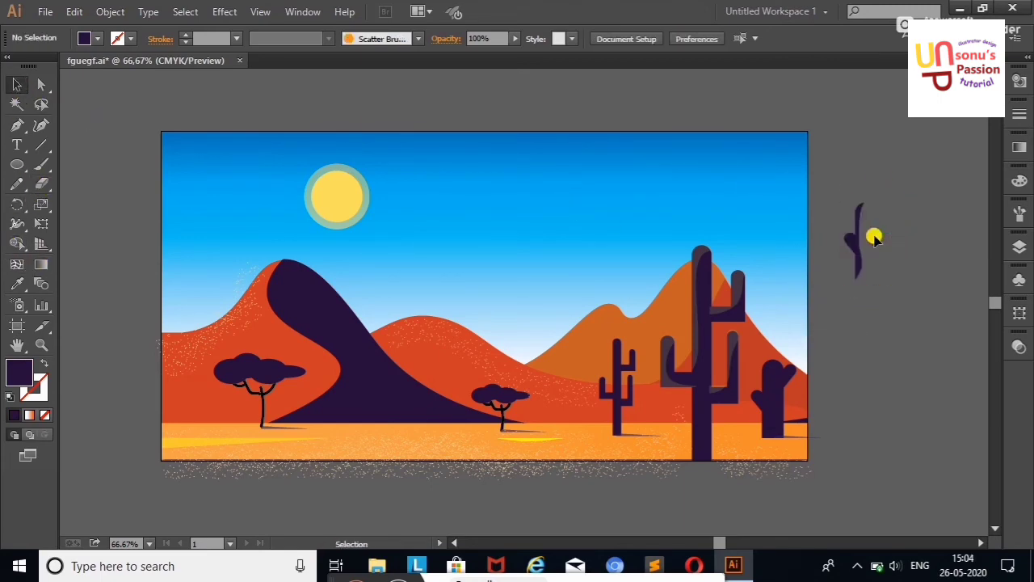
pyautogui.moveTo(874, 237); pyautogui.dragTo(766, 398)
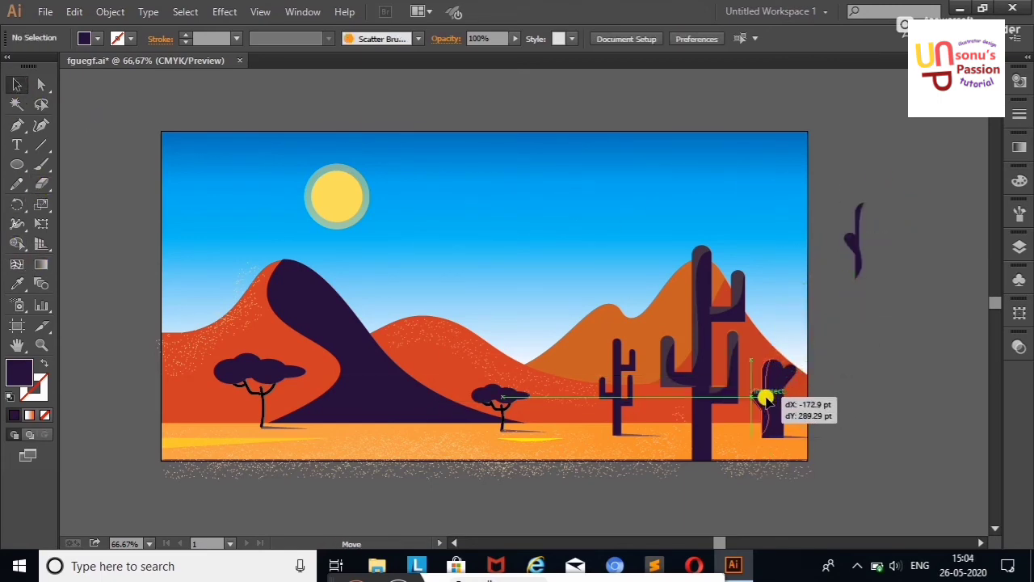
pyautogui.press('i')
pyautogui.click(665, 342)
pyautogui.press('v')
pyautogui.click(81, 135)
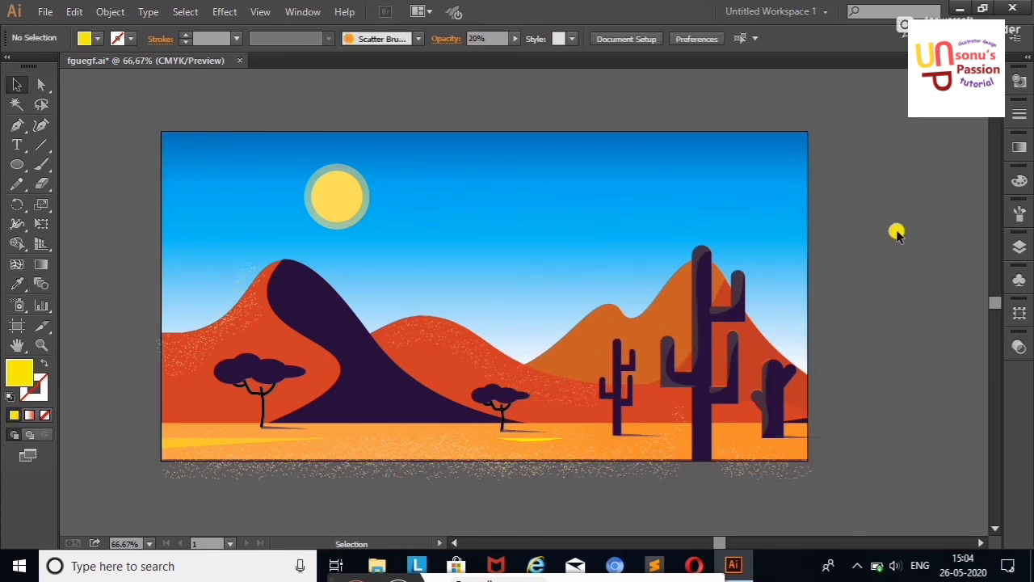
# Trim a small cactus trunk copy to a thin strip, place it, and apply the highlight style.
pyautogui.moveTo(620, 387); pyautogui.dragTo(835, 272)
pyautogui.click(41, 184)
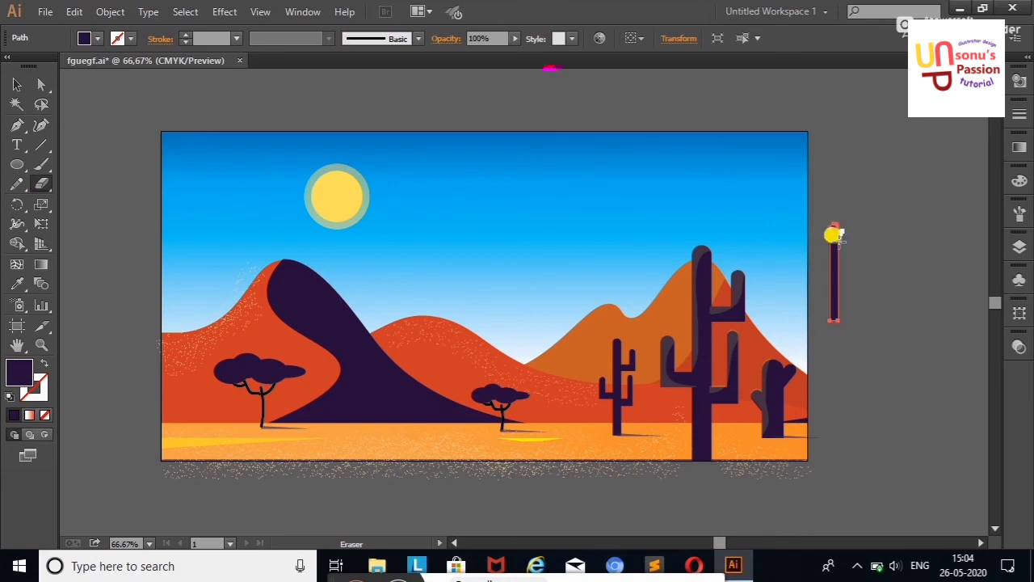
pyautogui.click(17, 84)
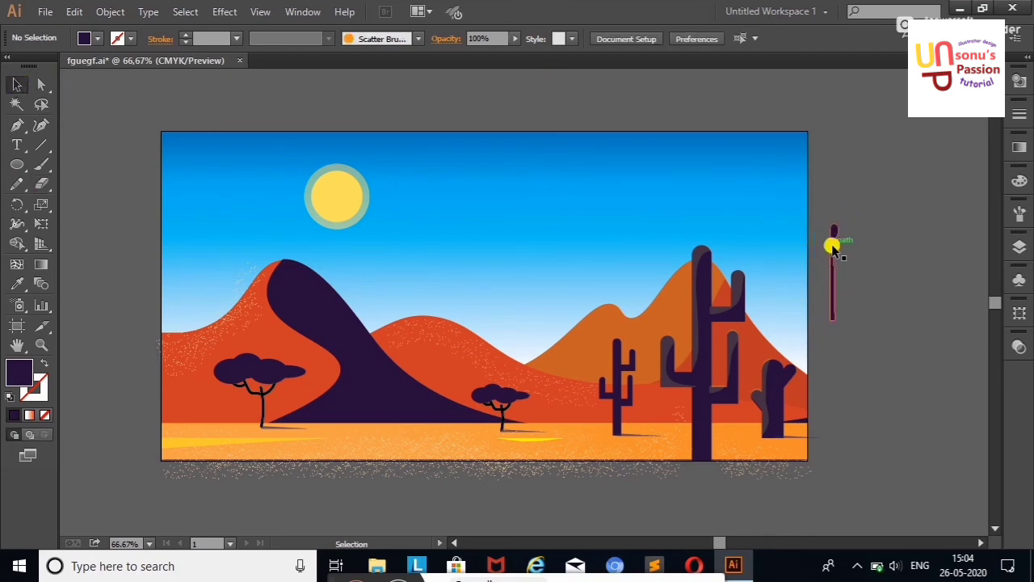
pyautogui.moveTo(834, 248); pyautogui.dragTo(616, 355)
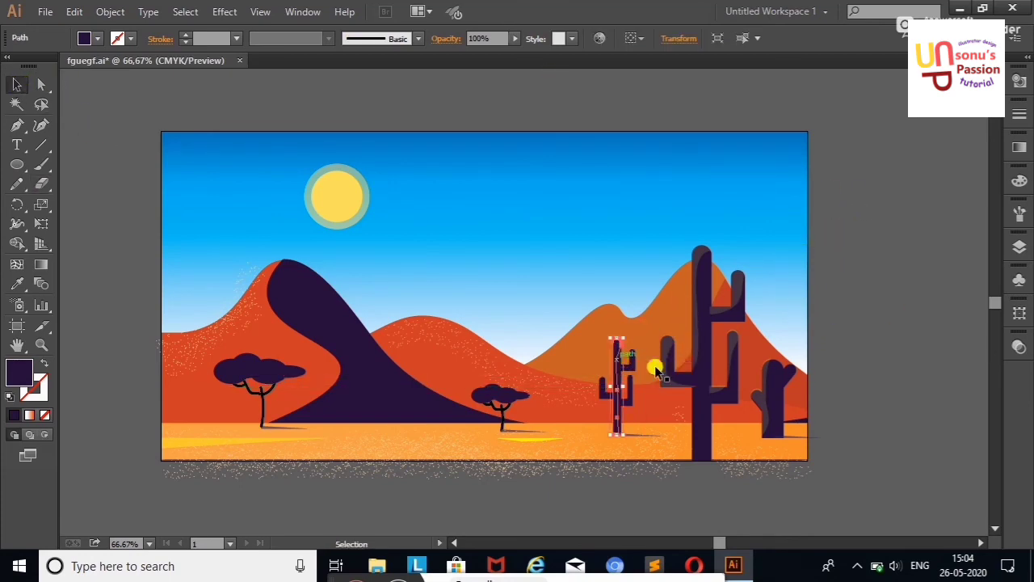
pyautogui.press('i')
pyautogui.click(670, 346)
pyautogui.click(17, 85)
# Copy the small cactus arm off the artboard and move the trimmed highlight onto it.
pyautogui.click(106, 132)
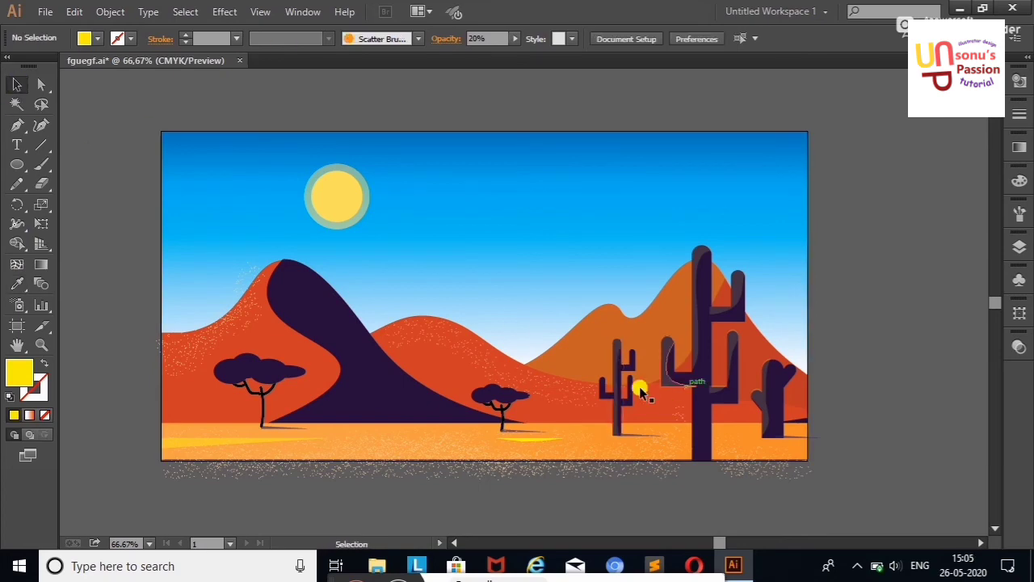
pyautogui.moveTo(601, 386); pyautogui.dragTo(828, 298)
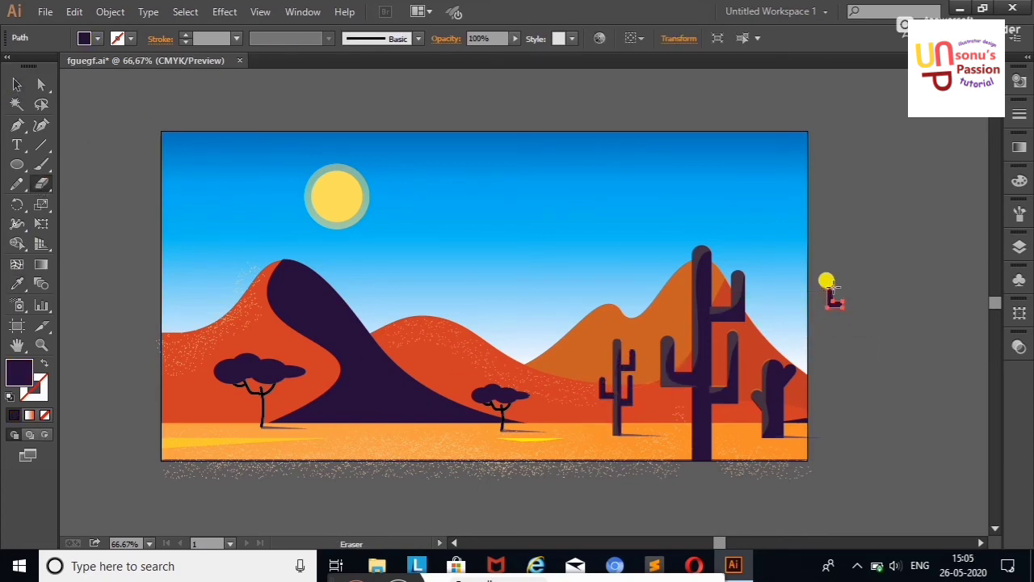
pyautogui.click(17, 84)
pyautogui.moveTo(833, 302); pyautogui.dragTo(606, 391)
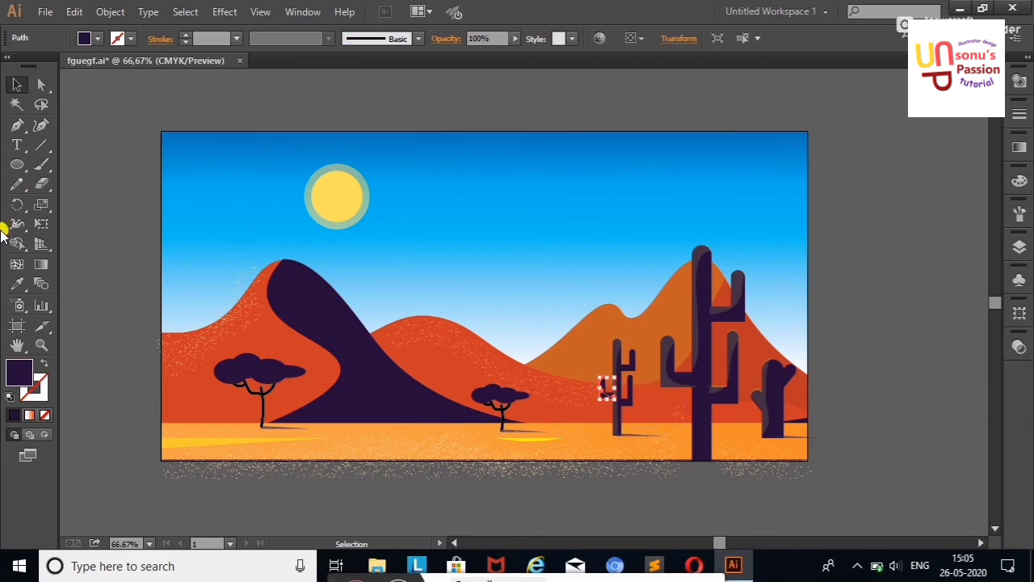
pyautogui.click(677, 359)
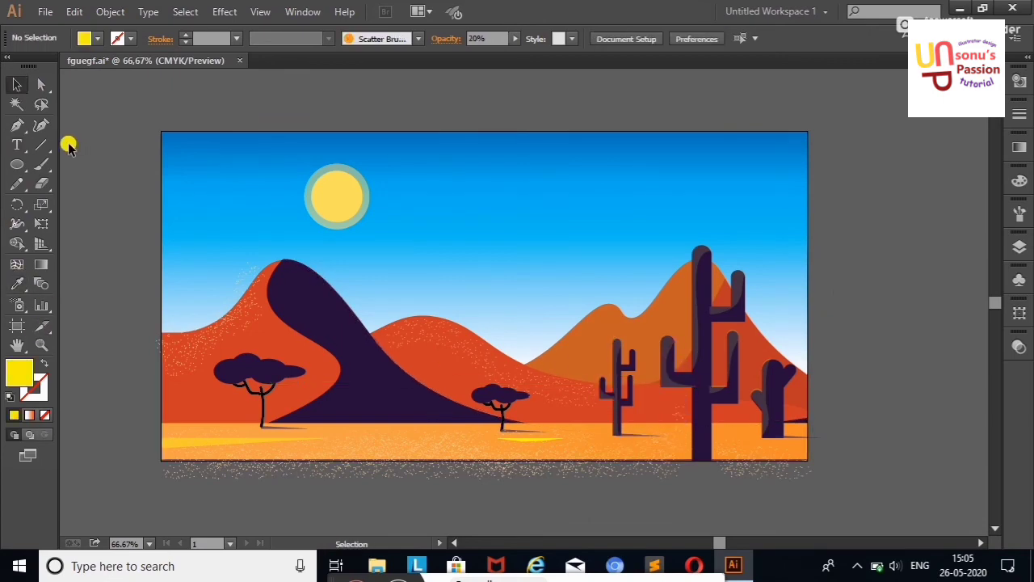
# Merge an offset canopy copy into an outline, place it on the left tree, and apply the highlight style.
pyautogui.moveTo(243, 364)
pyautogui.mouseDown()
pyautogui.moveTo(873, 206)
pyautogui.moveTo(946, 212)
pyautogui.mouseUp()
pyautogui.click(849, 101)
pyautogui.click(18, 246)
pyautogui.press('v')
pyautogui.moveTo(876, 211)
pyautogui.mouseDown()
pyautogui.moveTo(541, 321)
pyautogui.moveTo(242, 360)
pyautogui.mouseUp()
pyautogui.click(17, 283)
pyautogui.click(450, 368)
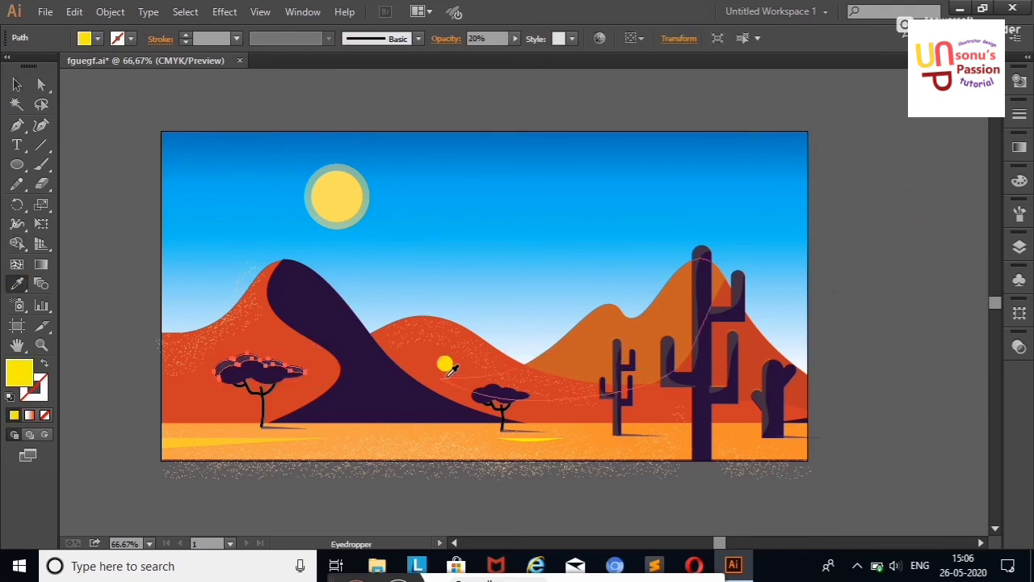
pyautogui.click(17, 84)
# Try moving and merging the small tree's canopy, then undo those moves.
pyautogui.click(95, 130)
pyautogui.moveTo(490, 390); pyautogui.dragTo(492, 396)
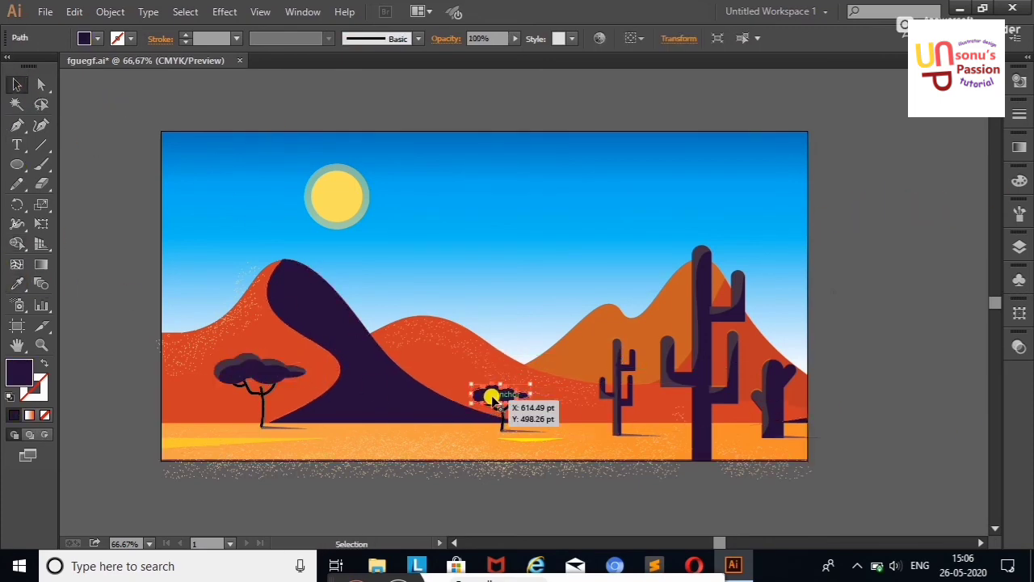
pyautogui.hotkey('ctrl', 'z')
pyautogui.click(865, 215)
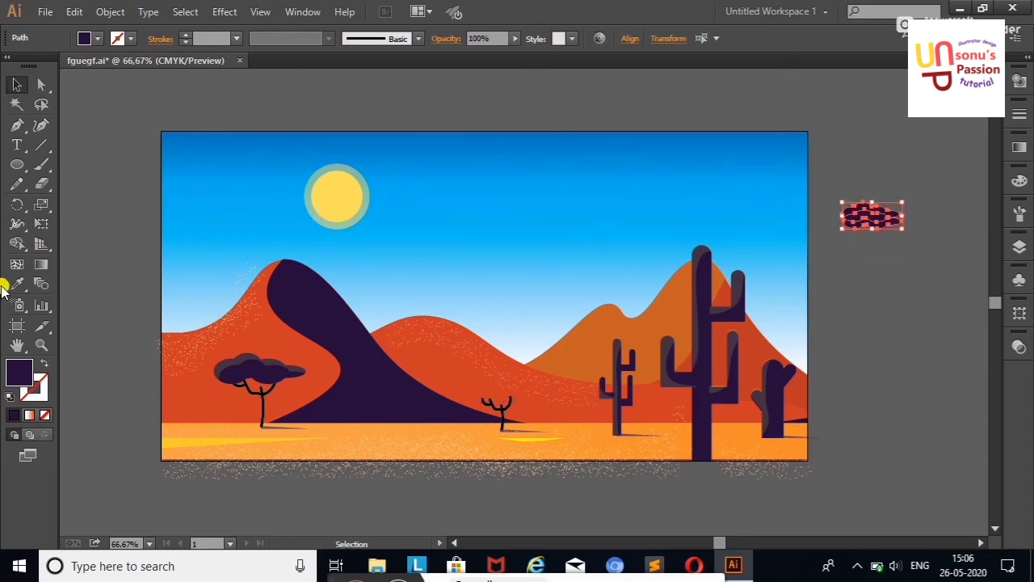
pyautogui.click(17, 243)
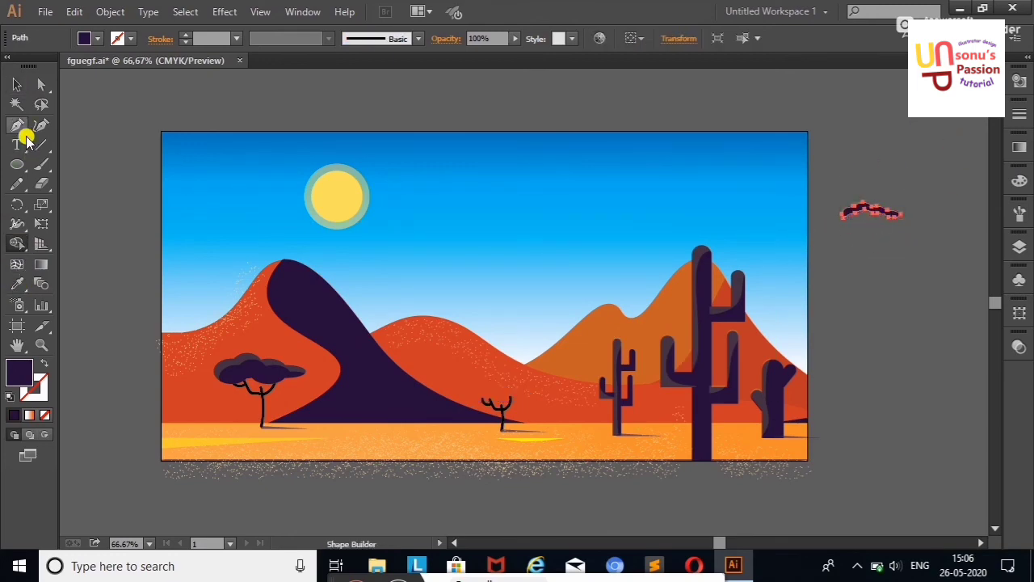
pyautogui.press('v')
pyautogui.click(247, 145)
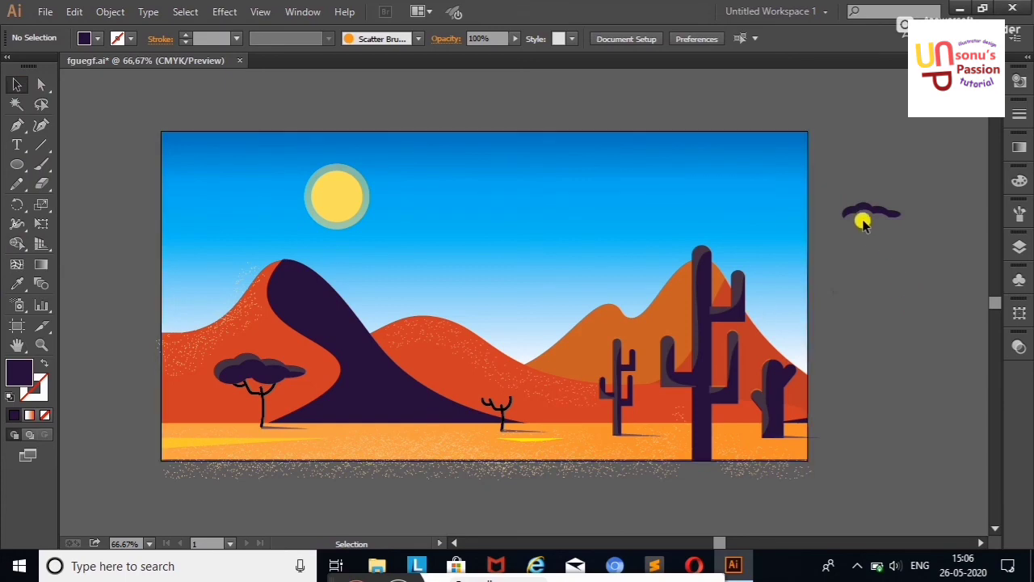
pyautogui.rightClick(912, 240)
pyautogui.click(917, 249)
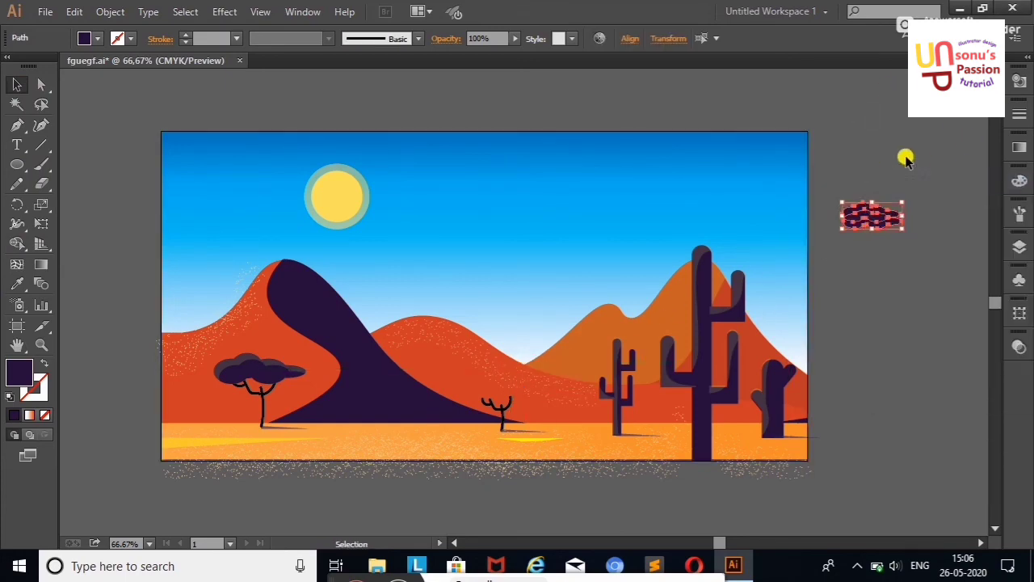
pyautogui.rightClick(904, 160)
pyautogui.click(888, 167)
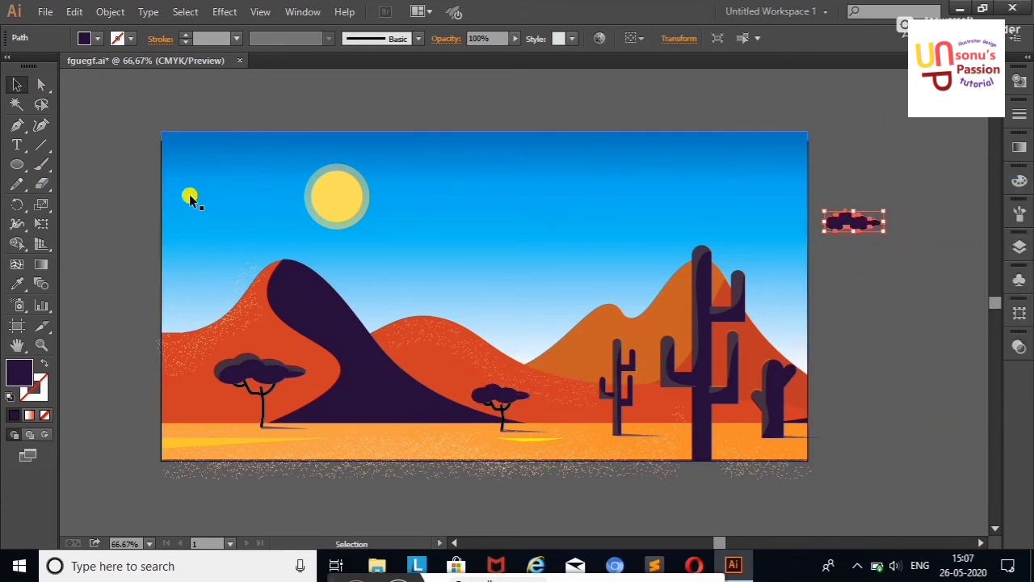
# Merge all pieces of the dark canopy into one shape with Shape Builder.
pyautogui.moveTo(824, 192)
pyautogui.mouseDown()
pyautogui.moveTo(897, 243)
pyautogui.moveTo(870, 226)
pyautogui.moveTo(502, 395)
pyautogui.mouseUp()
pyautogui.hotkey('shift', 'm')
pyautogui.click(17, 84)
pyautogui.press('i')
pyautogui.hotkey('ctrl', 'shift', 'a')
pyautogui.click(17, 84)
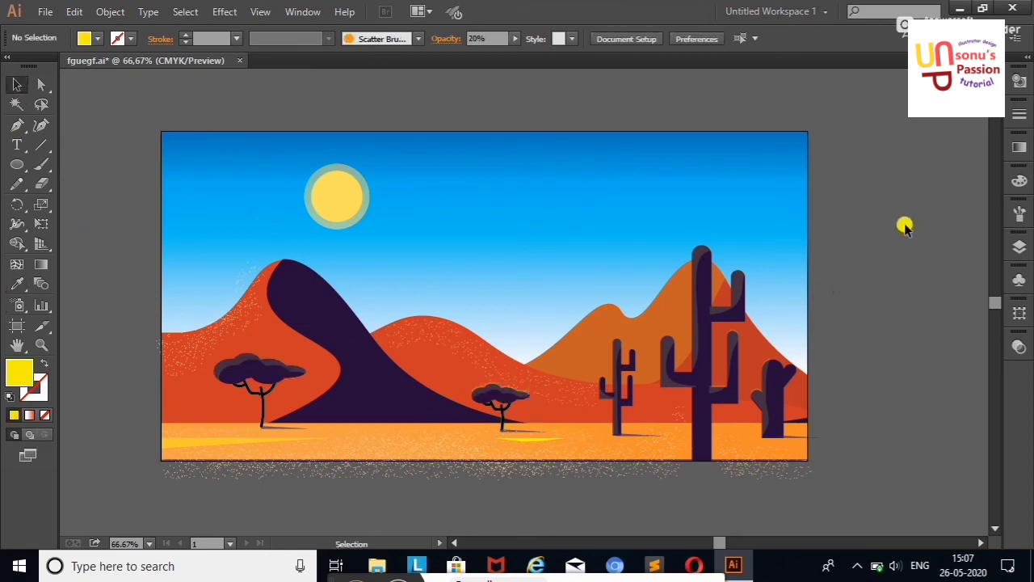
# Fill the streak under the middle tree yellow at 61% opacity.
pyautogui.click(525, 440)
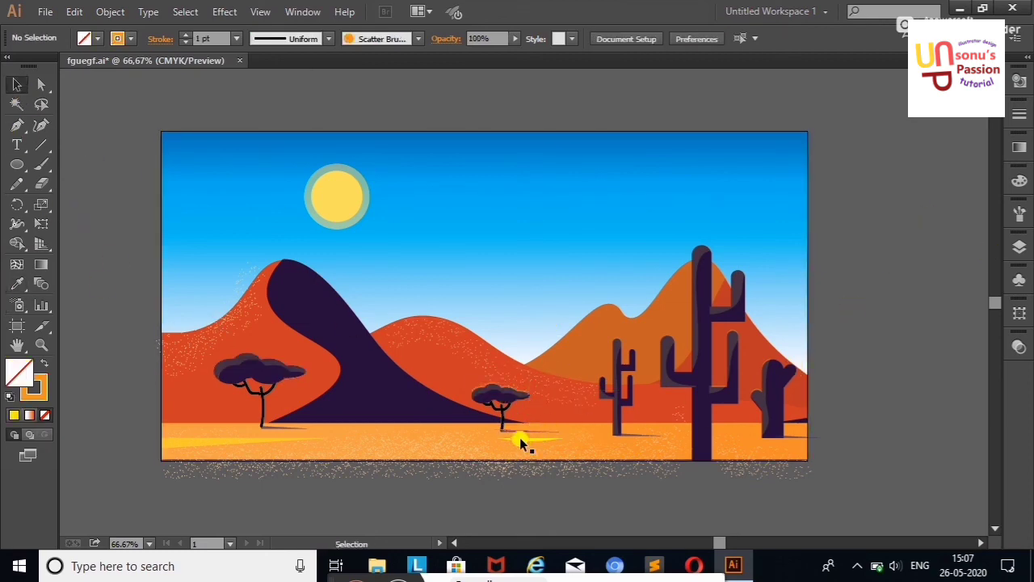
pyautogui.click(524, 441)
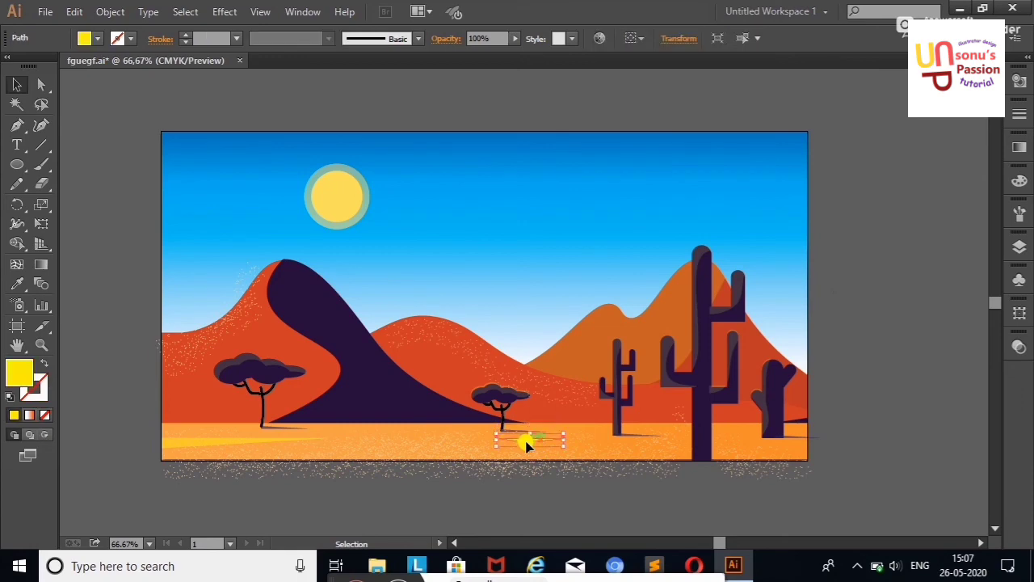
pyautogui.click(514, 39)
pyautogui.click(480, 50)
pyautogui.click(899, 93)
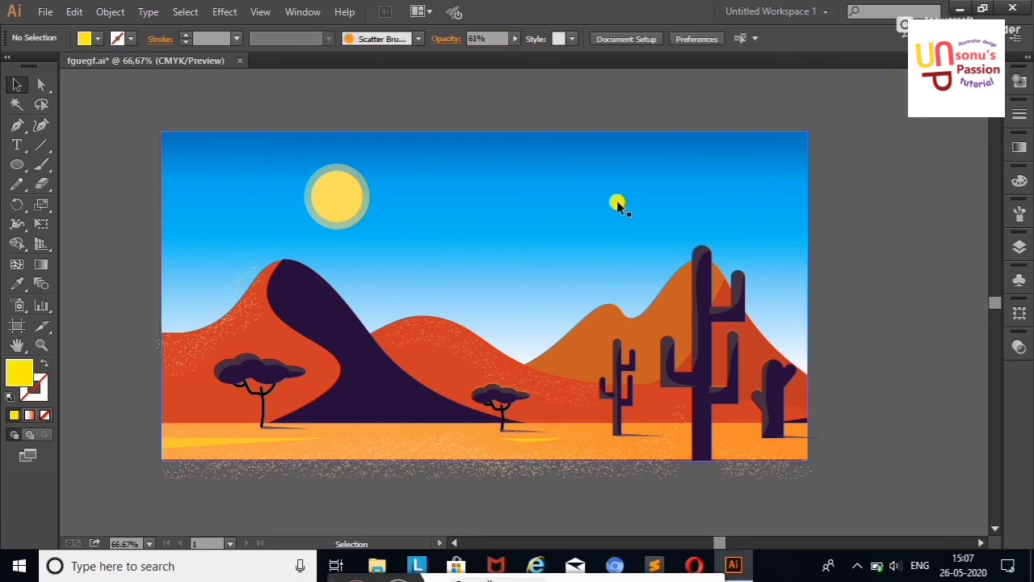
# Draw a tapering cloud streak across the upper-right sky with the Curvature tool.
pyautogui.click(41, 125)
pyautogui.click(835, 169)
pyautogui.click(754, 170)
pyautogui.click(528, 178)
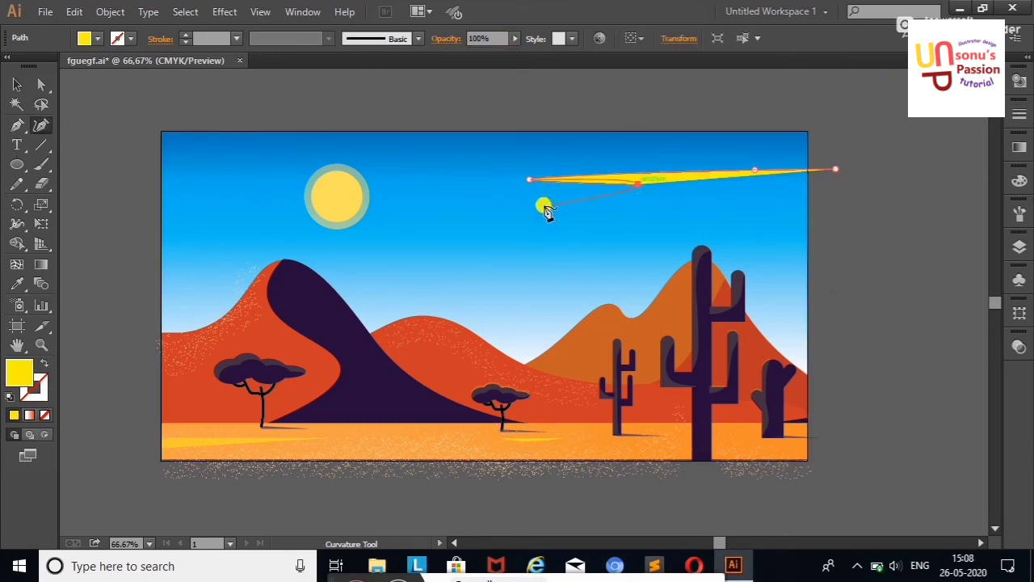
pyautogui.click(505, 196)
pyautogui.click(649, 202)
pyautogui.click(832, 205)
pyautogui.press('v')
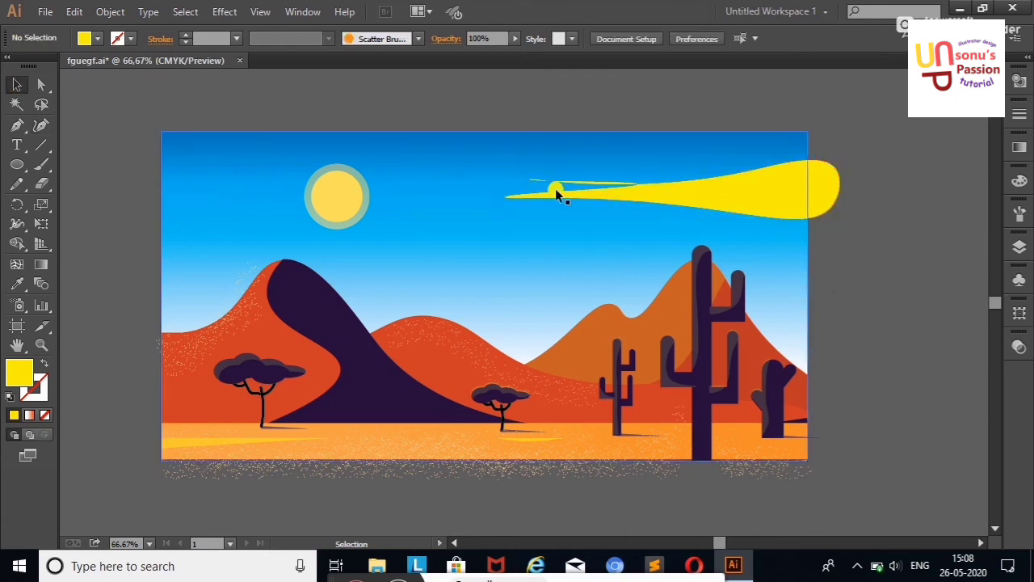
pyautogui.click(555, 188)
# Fill the cloud streak white at 20% opacity.
pyautogui.click(97, 38)
pyautogui.click(32, 81)
pyautogui.moveTo(515, 38); pyautogui.dragTo(455, 60)
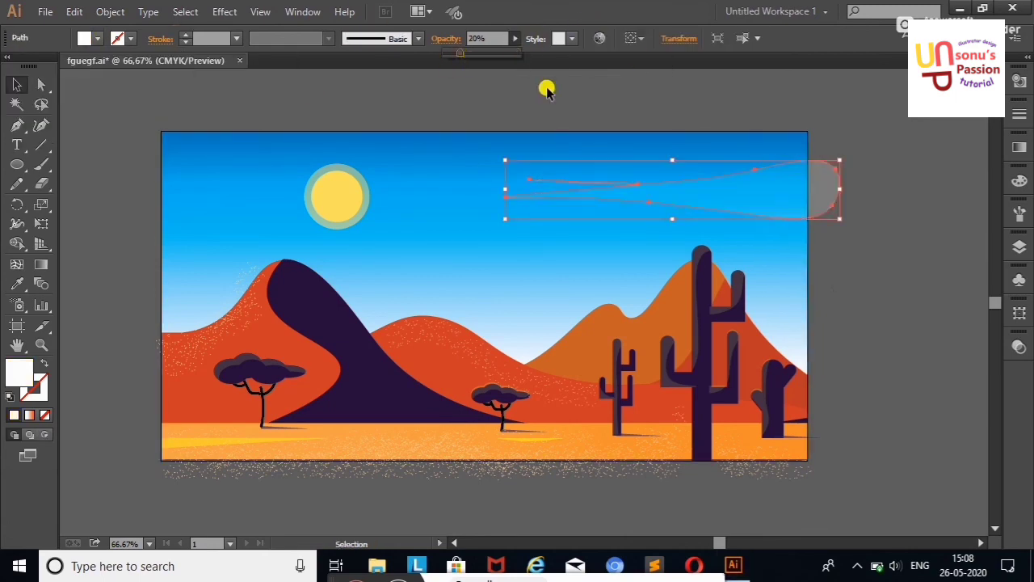
pyautogui.click(547, 88)
# Add a dip to the streak's lower edge and stretch it past the artboard's right edge.
pyautogui.click(740, 209)
pyautogui.click(41, 124)
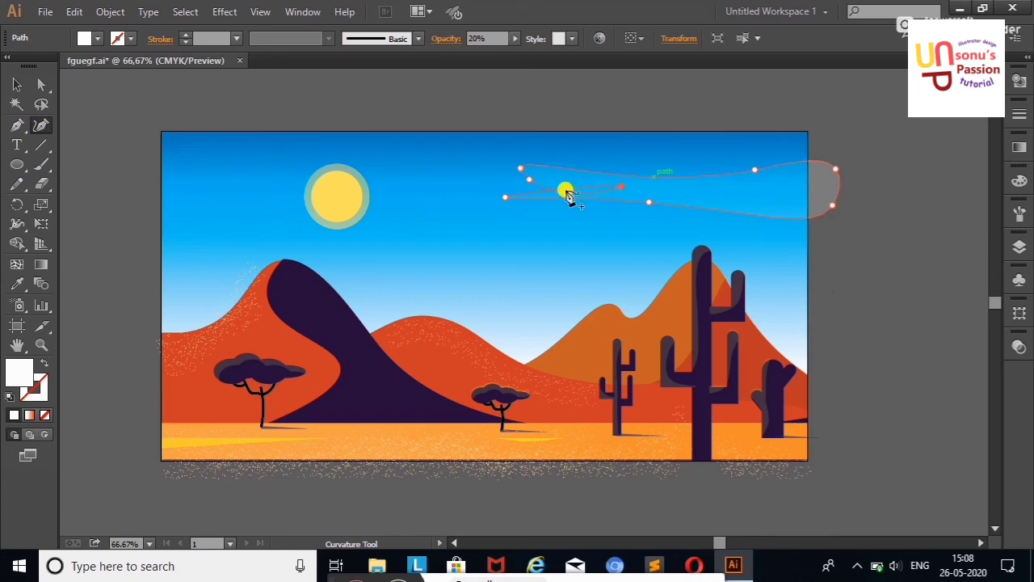
pyautogui.moveTo(568, 195); pyautogui.dragTo(565, 217)
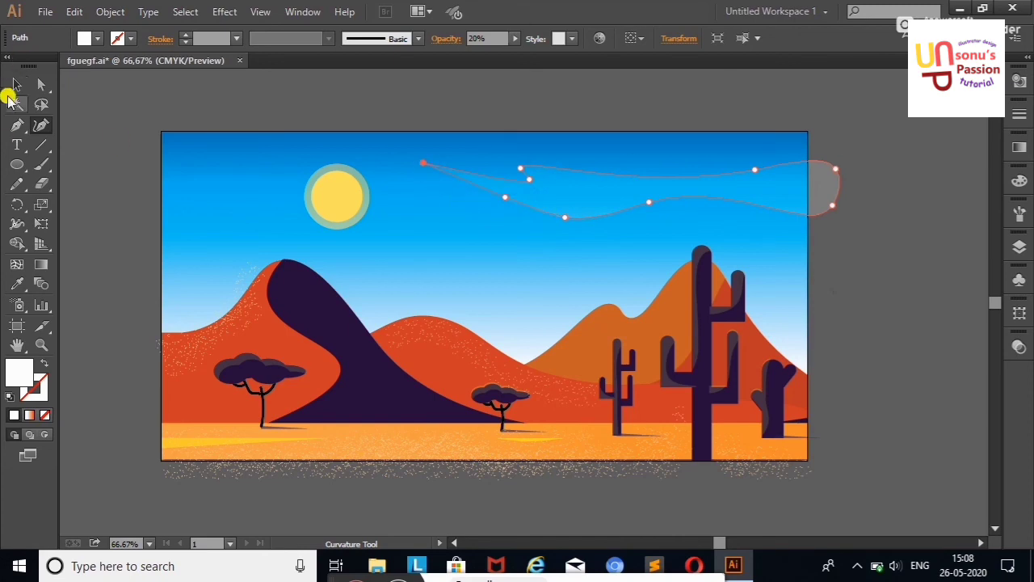
pyautogui.click(17, 84)
pyautogui.click(476, 197)
pyautogui.moveTo(837, 186); pyautogui.dragTo(913, 136)
pyautogui.moveTo(762, 162); pyautogui.dragTo(682, 183)
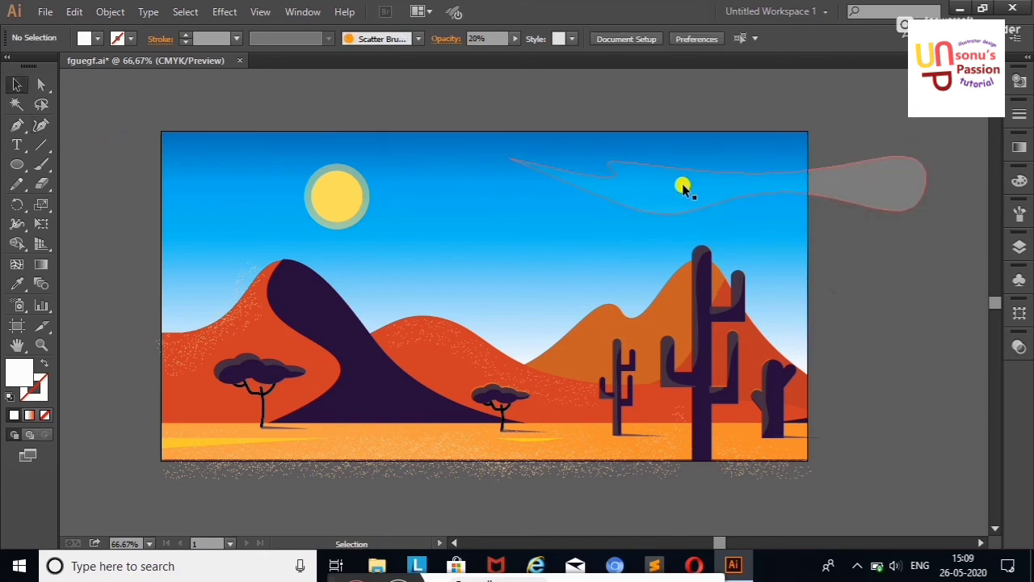
# Trim the right cloud's overhang beyond the artboard with Shape Builder.
pyautogui.hotkey('ctrl', 'a')
pyautogui.click(17, 243)
pyautogui.keyDown('alt'); pyautogui.click(840, 182); pyautogui.keyUp('alt')
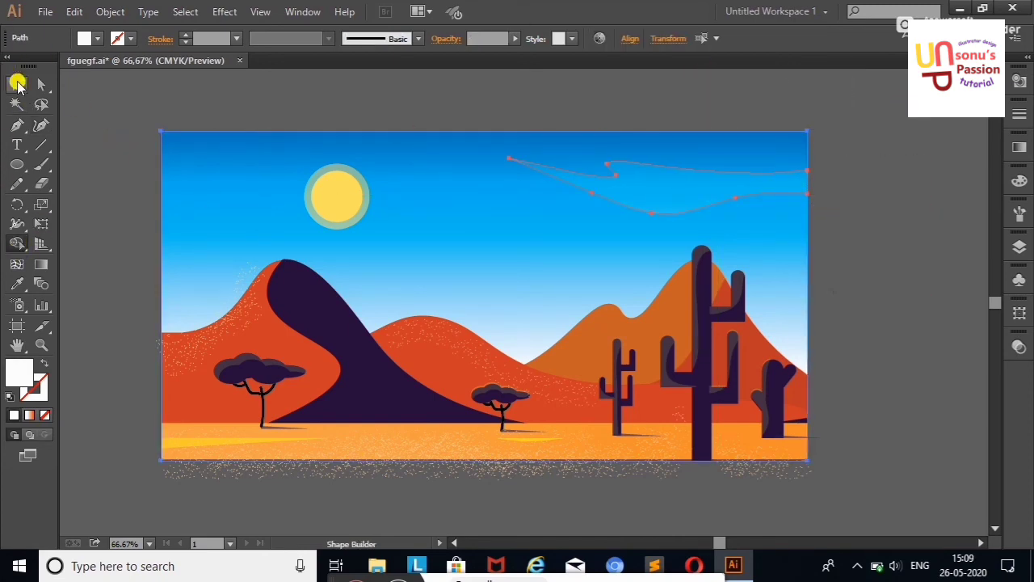
pyautogui.click(17, 84)
pyautogui.click(87, 135)
# Draw a second cloud wisp left of the sun with the Curvature tool.
pyautogui.click(41, 124)
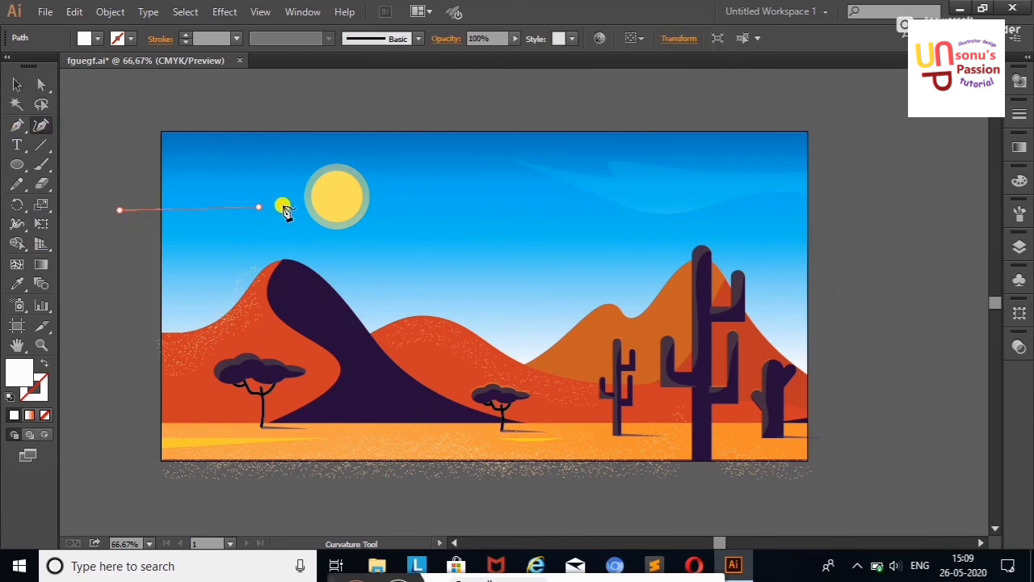
pyautogui.click(255, 226)
pyautogui.click(311, 231)
pyautogui.click(230, 252)
pyautogui.click(119, 211)
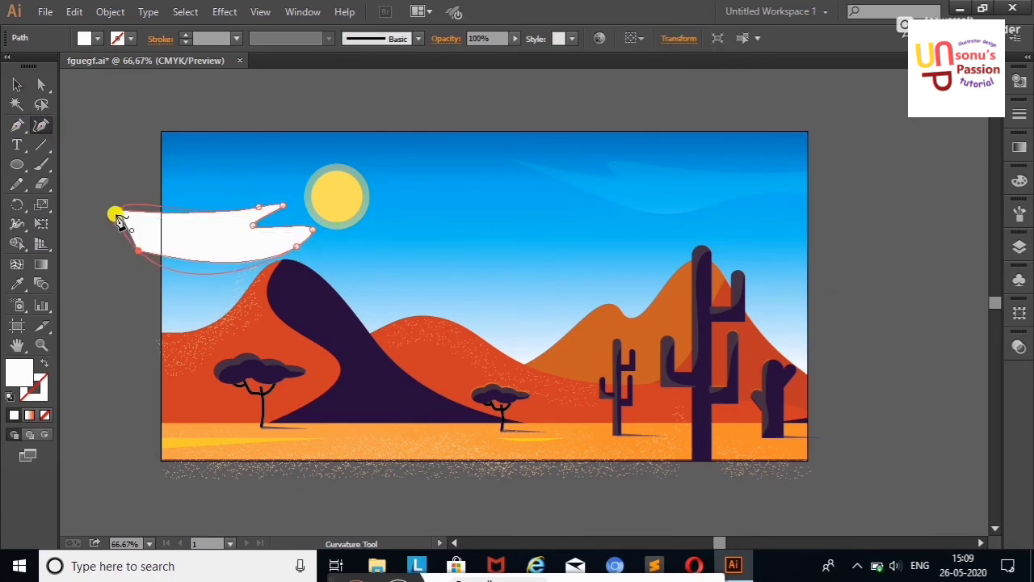
pyautogui.press('v')
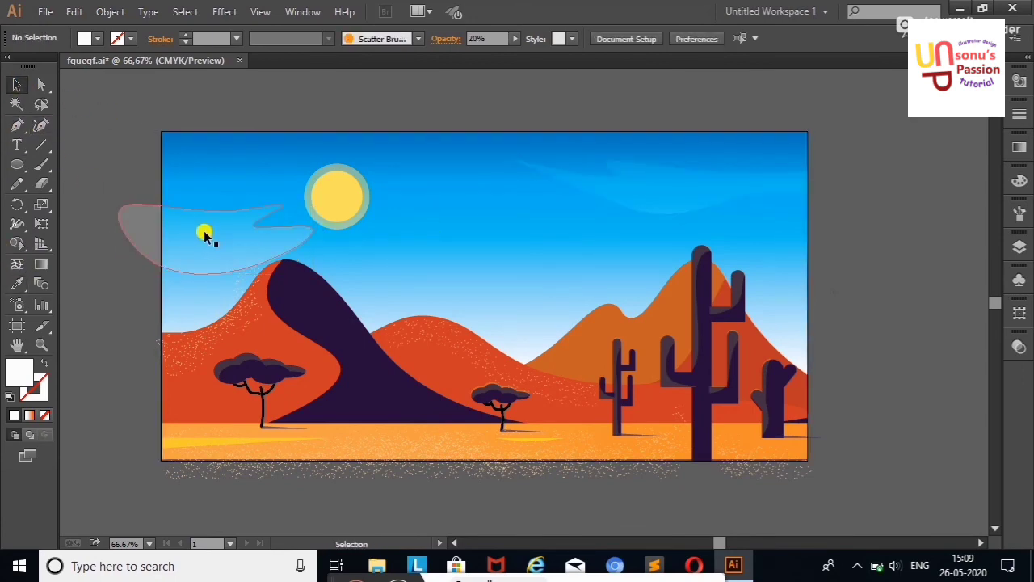
# Trim the left cloud's overhanging parts at the artboard edge with Shape Builder.
pyautogui.hotkey('ctrl', 'a')
pyautogui.click(17, 243)
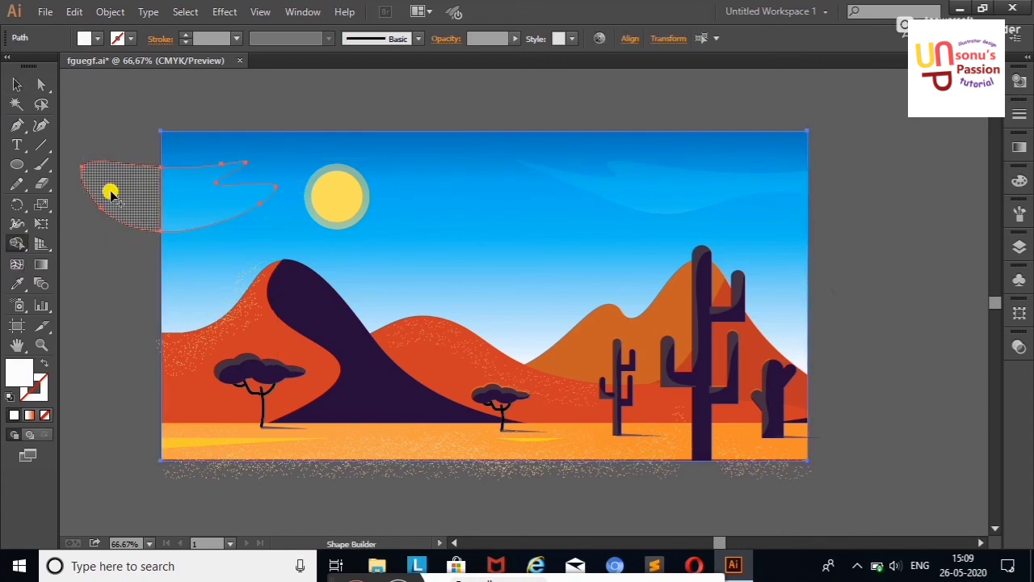
pyautogui.keyDown('alt'); pyautogui.click(108, 194); pyautogui.keyUp('alt')
pyautogui.press('v')
pyautogui.click(87, 96)
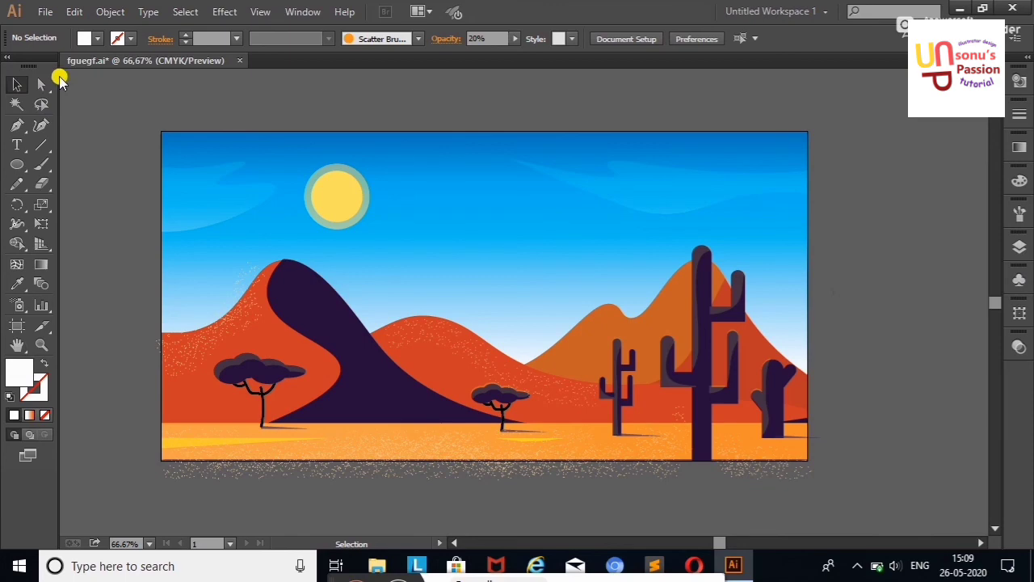
# Draw a small circle right of the sun and give the circles yellow fill at 24% opacity.
pyautogui.press('l')
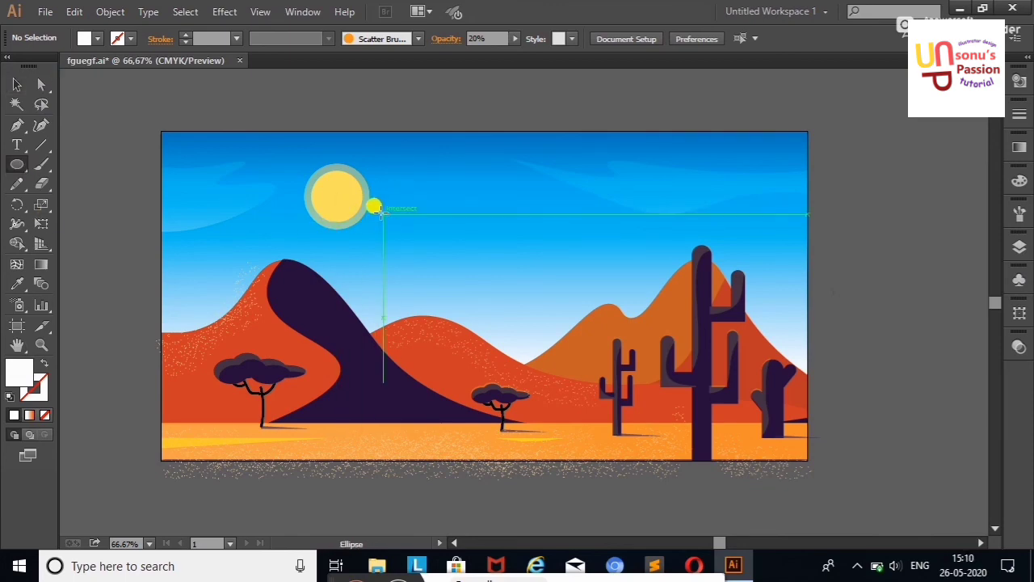
pyautogui.moveTo(383, 216); pyautogui.dragTo(460, 268)
pyautogui.press('v')
pyautogui.hotkey('ctrl', 'a')
pyautogui.click(97, 38)
pyautogui.click(48, 65)
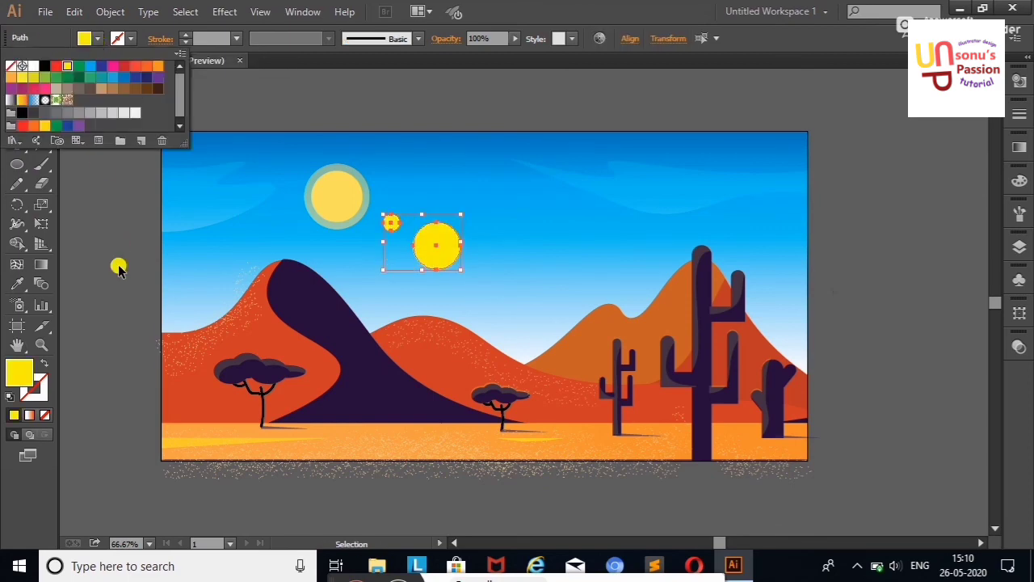
pyautogui.click(515, 38)
pyautogui.click(462, 53)
pyautogui.click(380, 81)
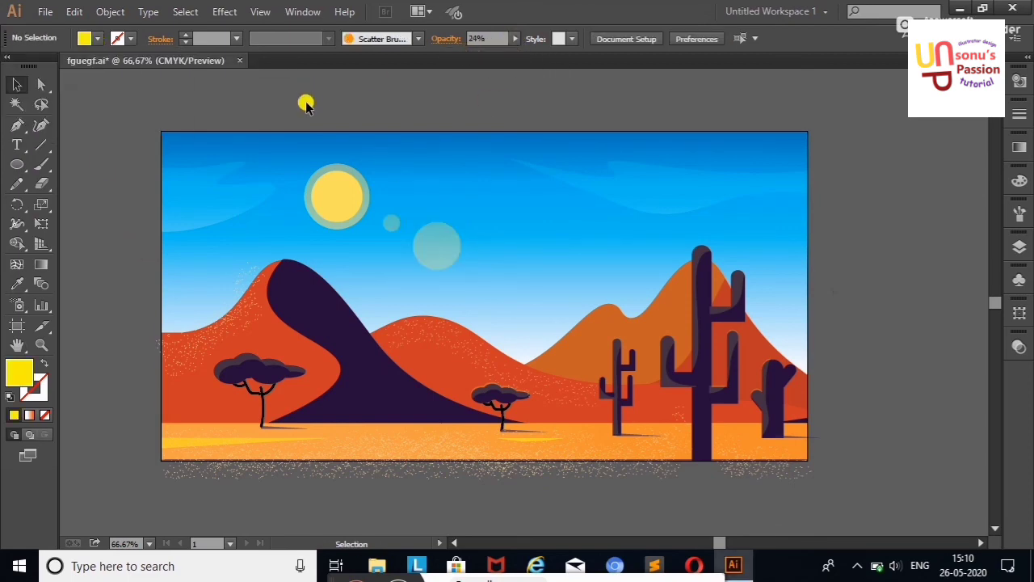
# Draw a larger third circle below them, fill it white and nudge it up and right.
pyautogui.moveTo(468, 249); pyautogui.dragTo(558, 338)
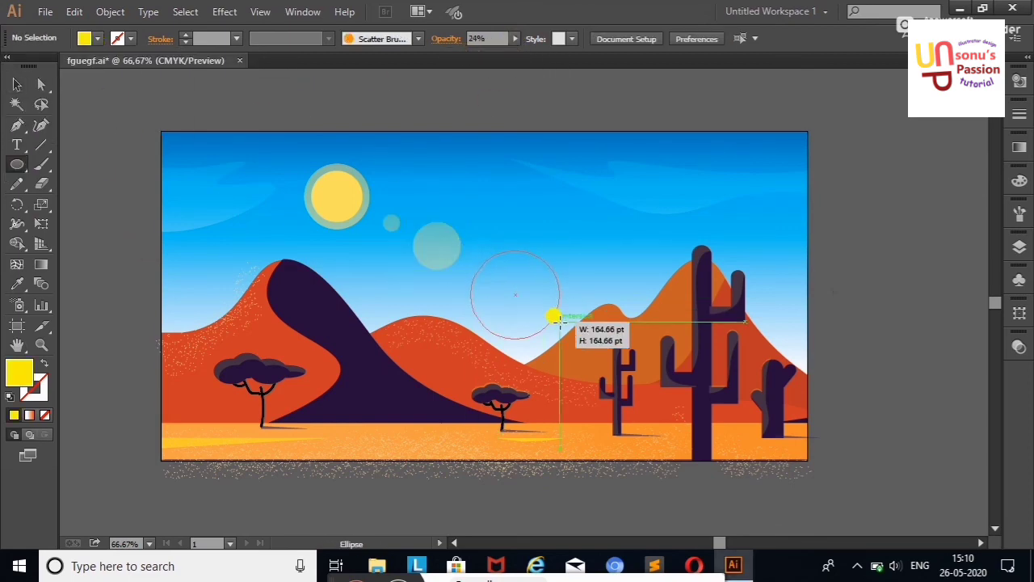
pyautogui.click(17, 284)
pyautogui.click(437, 244)
pyautogui.press('v')
pyautogui.click(97, 99)
pyautogui.moveTo(552, 291); pyautogui.dragTo(557, 285)
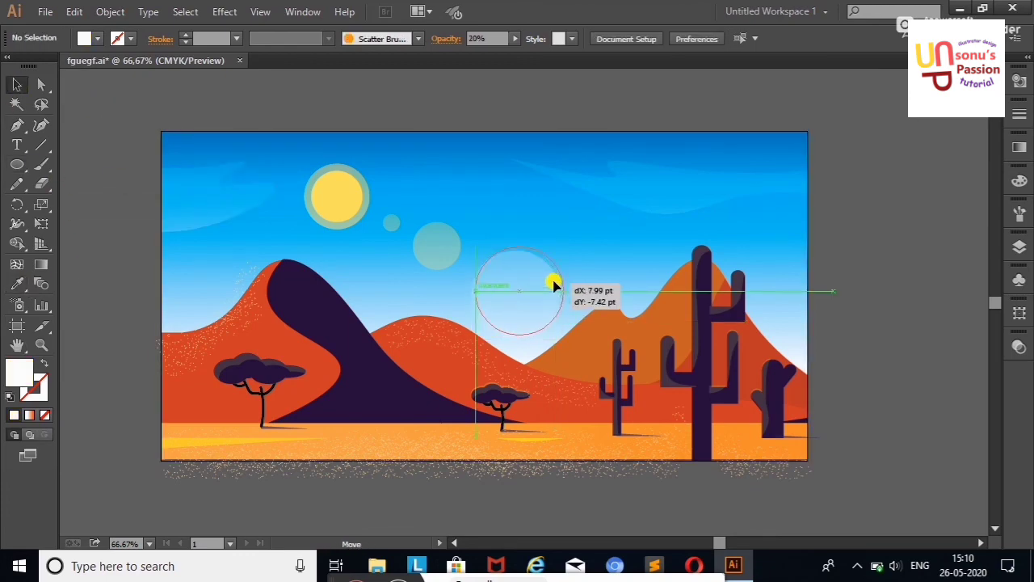
pyautogui.click(865, 164)
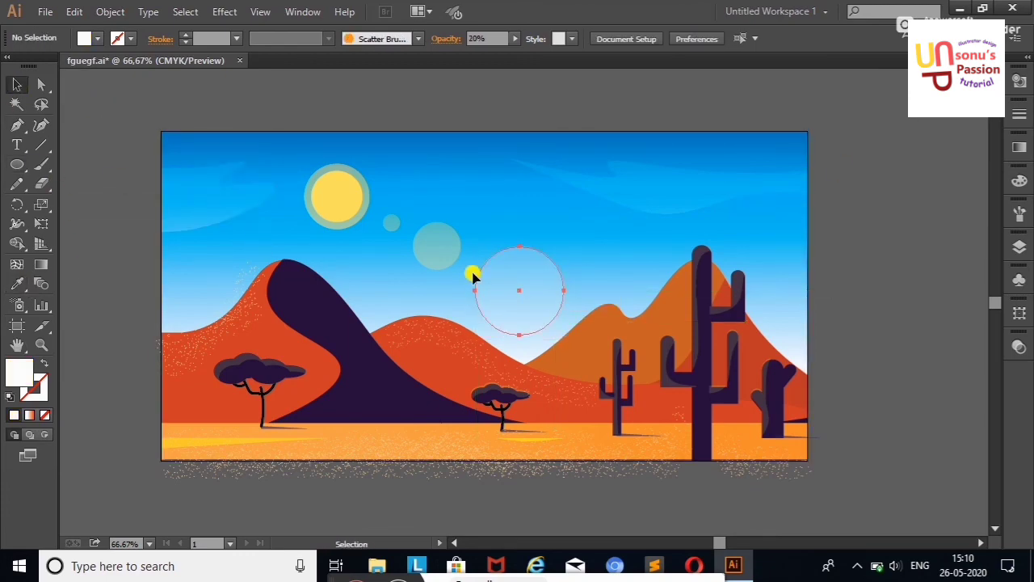
# Eyedropper the pale translucent look onto the large circle, then deselect everything.
pyautogui.press('i')
pyautogui.click(339, 226)
pyautogui.click(17, 85)
pyautogui.click(113, 90)
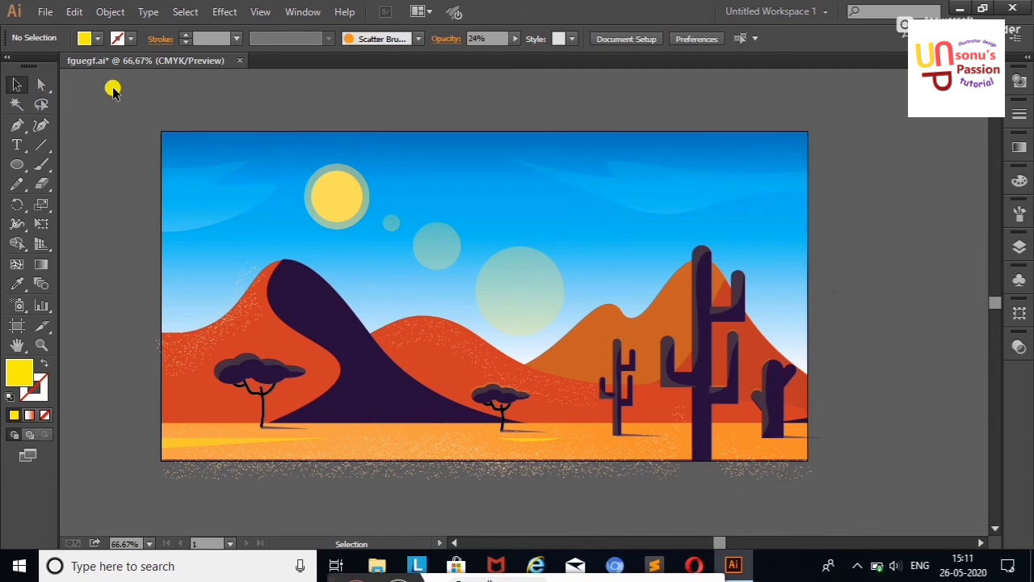